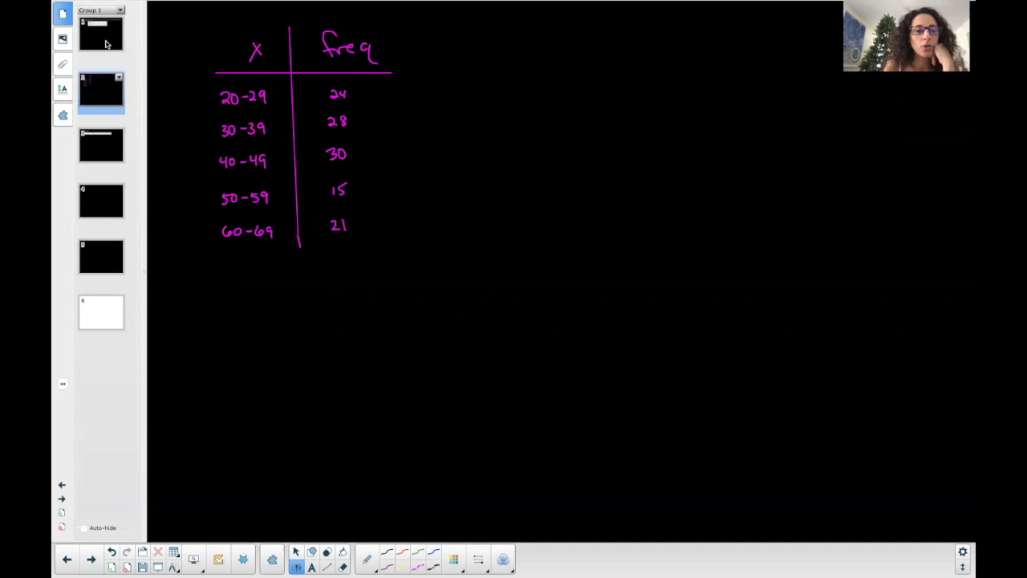
Compare the shoe-pairs frequency table on page 1 with the grouped frequency table on page 2, finishing on page 1.
left_click(110, 40)
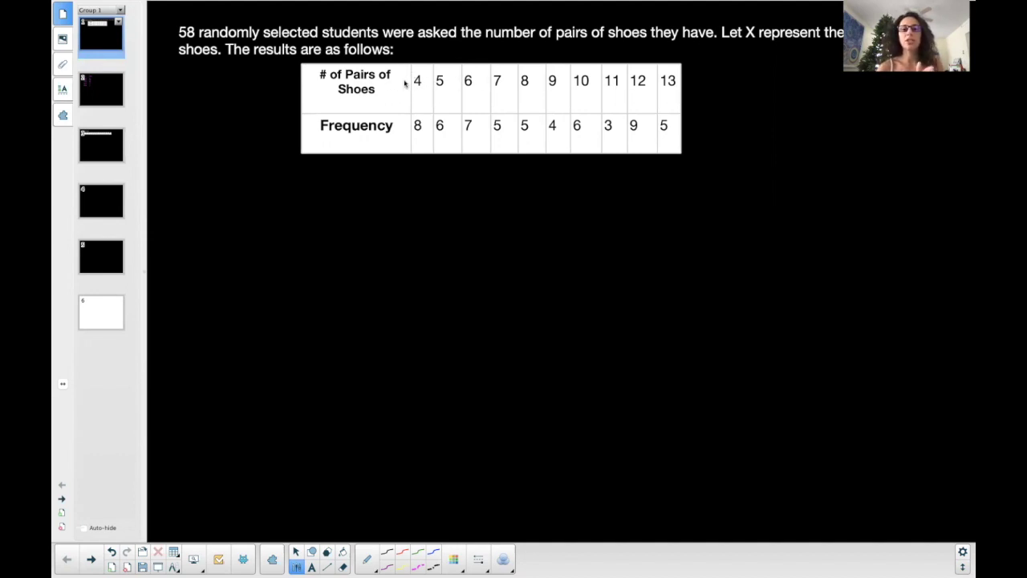
left_click(112, 98)
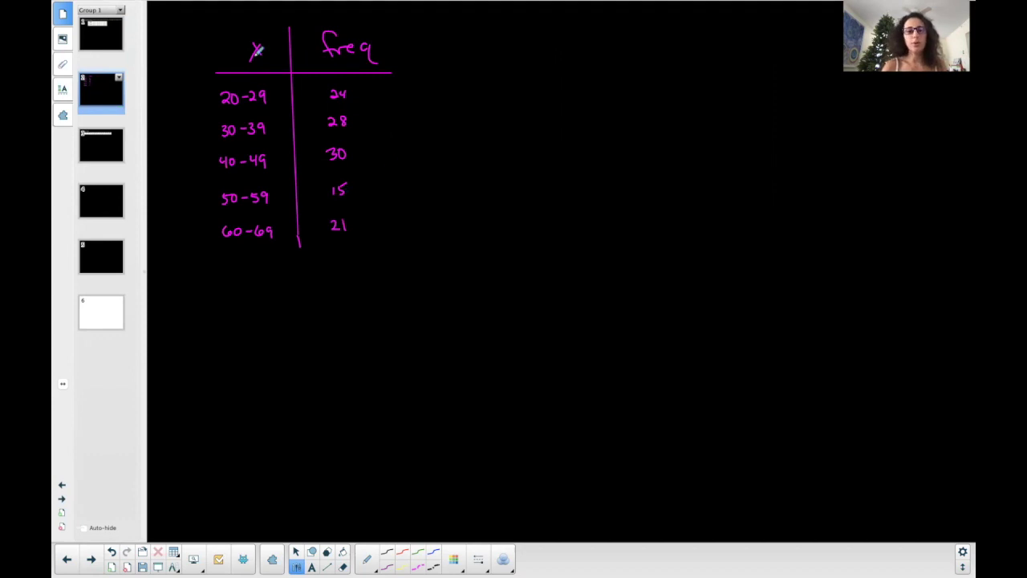
left_click(109, 40)
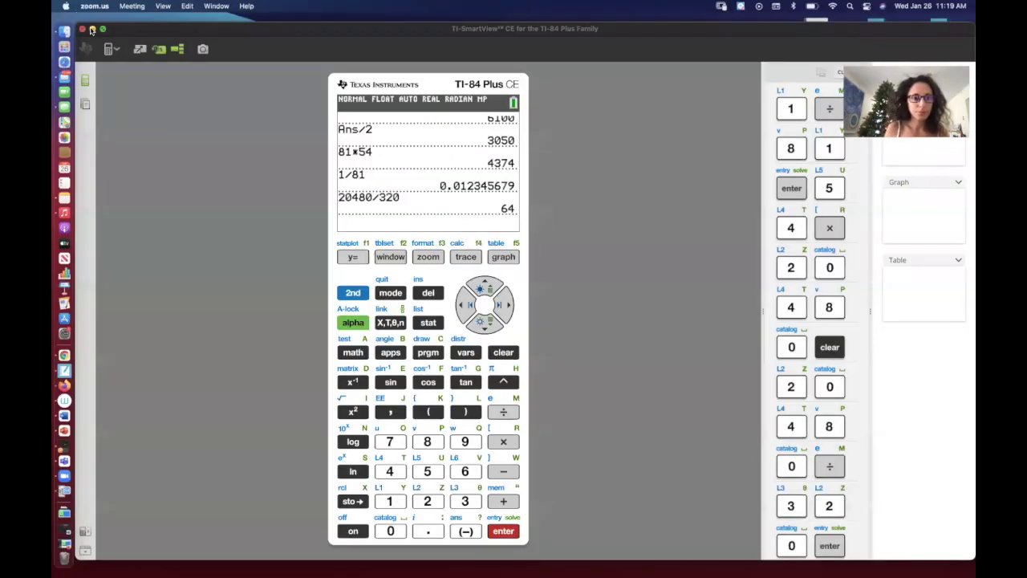
Make the Notebook window smaller so TI-SmartView stays reachable behind it, and clear the calculator's home screen in TI-SmartView.
left_click(91, 29)
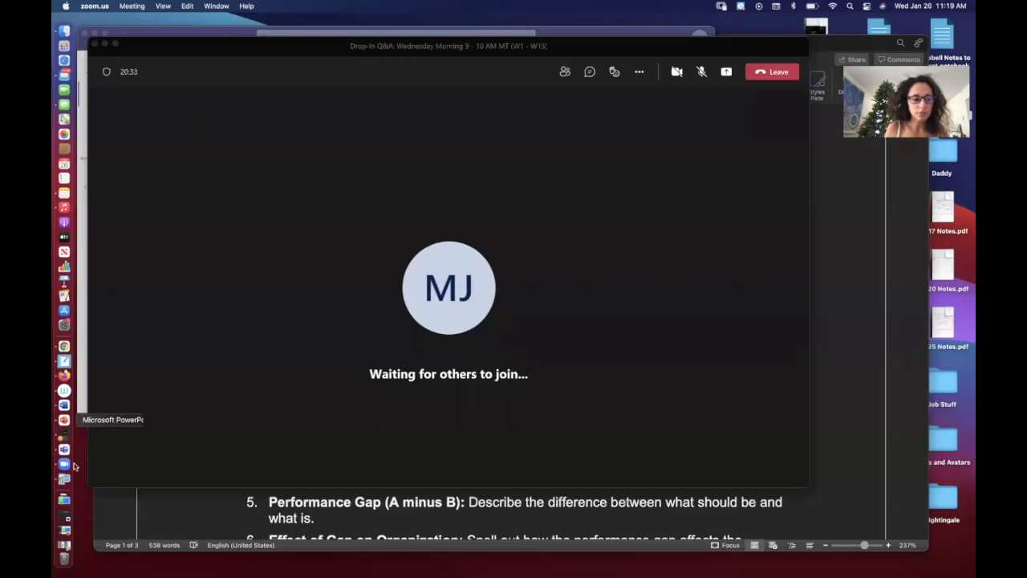
left_click(64, 545)
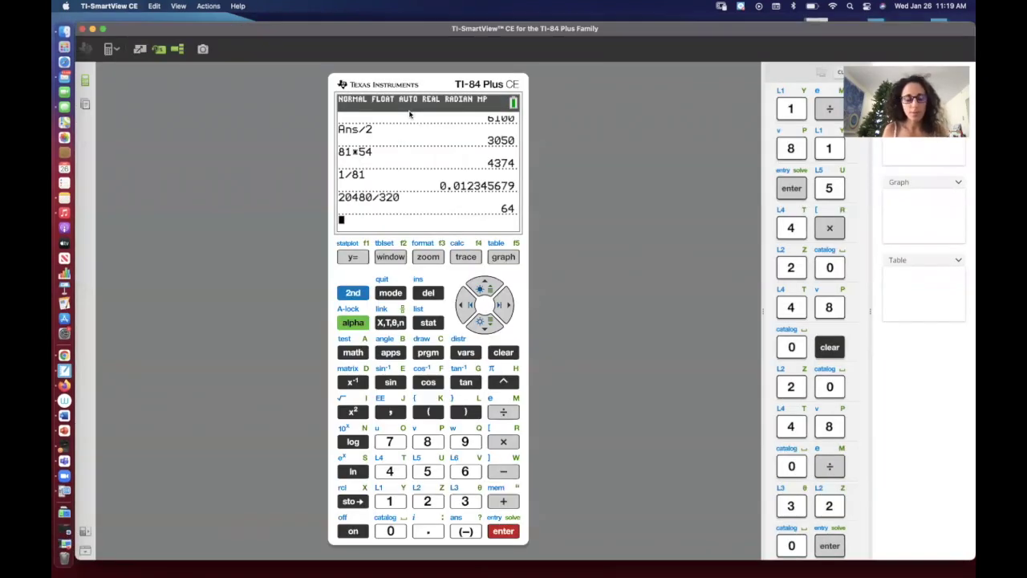
key("super+Tab")
left_click(347, 90)
key("super+Tab")
key("Tab")
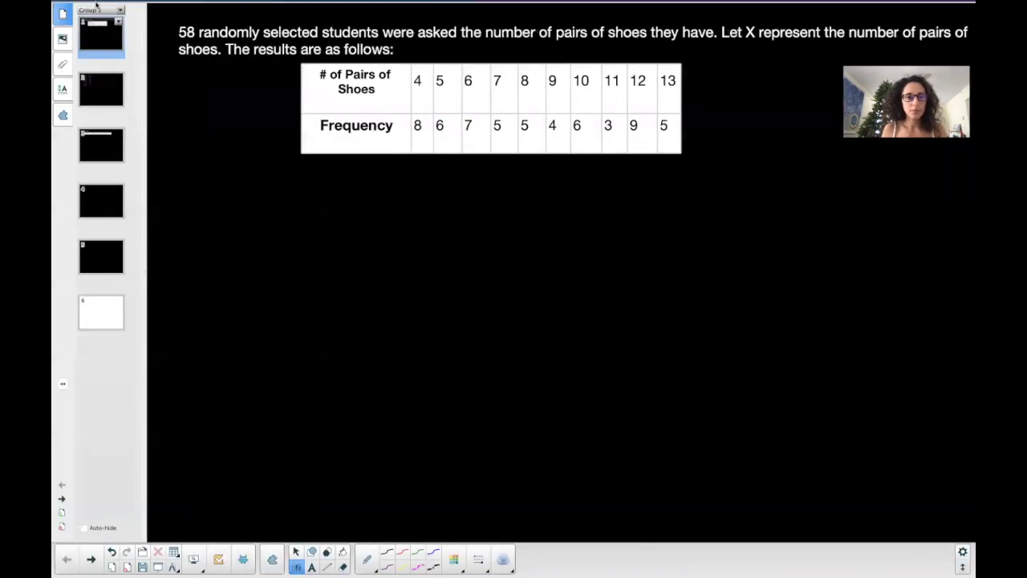
left_click(79, 19)
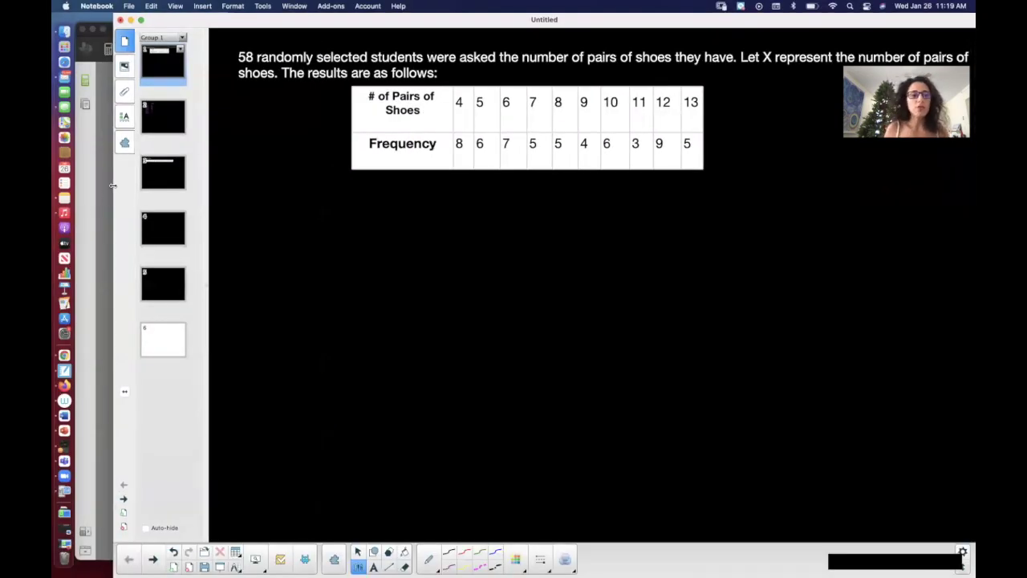
left_click(108, 187)
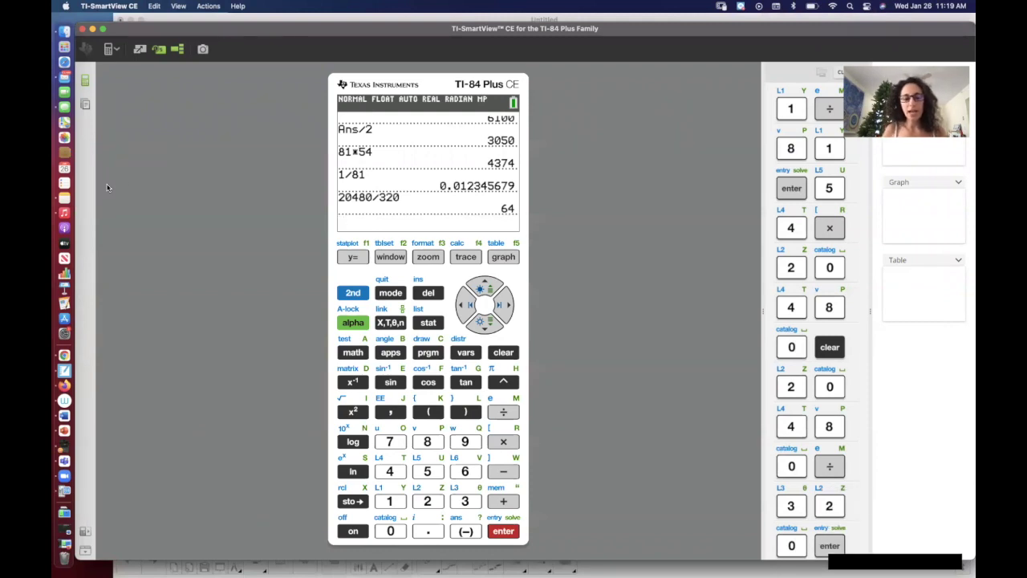
left_click(508, 360)
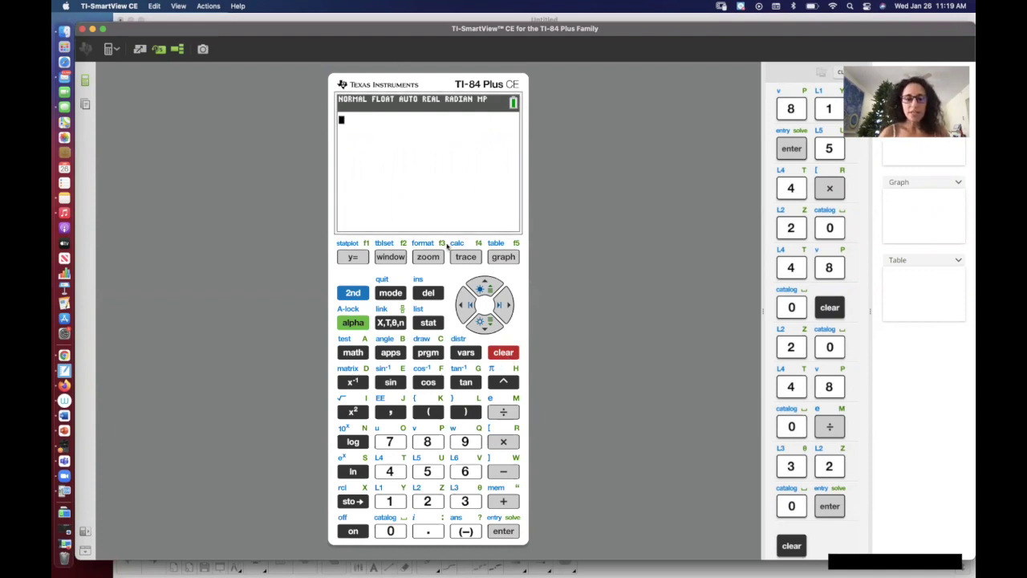
Look over the calculator's statistics calculation commands, including 1-Var Stats, and return to the home screen.
left_click(432, 323)
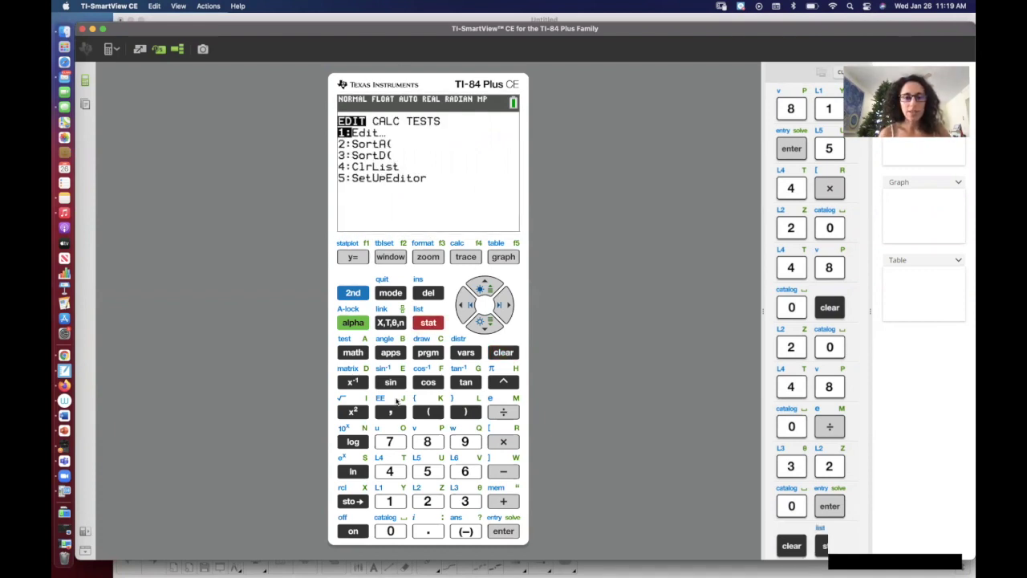
left_click(505, 304)
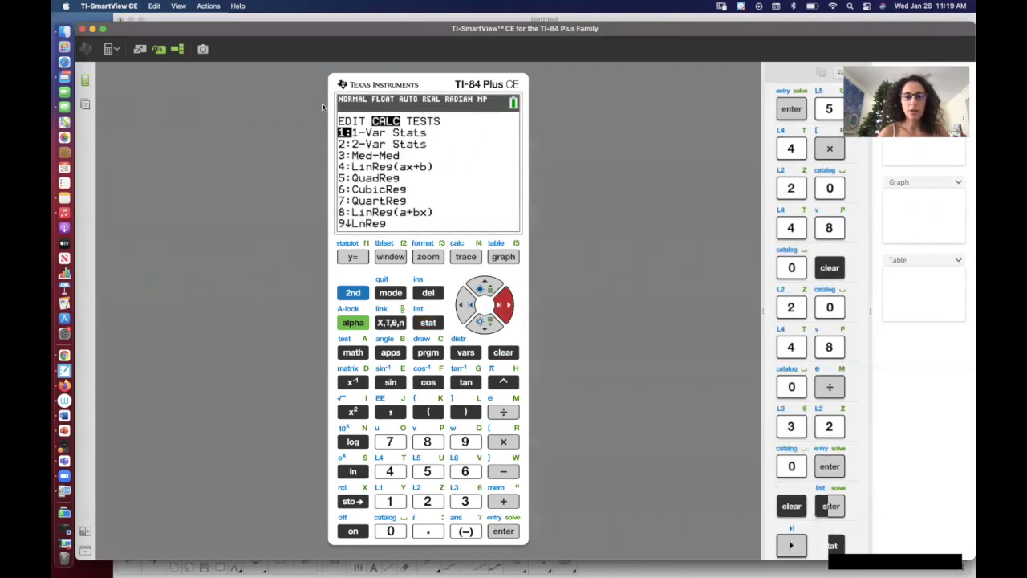
left_click(358, 292)
left_click(401, 294)
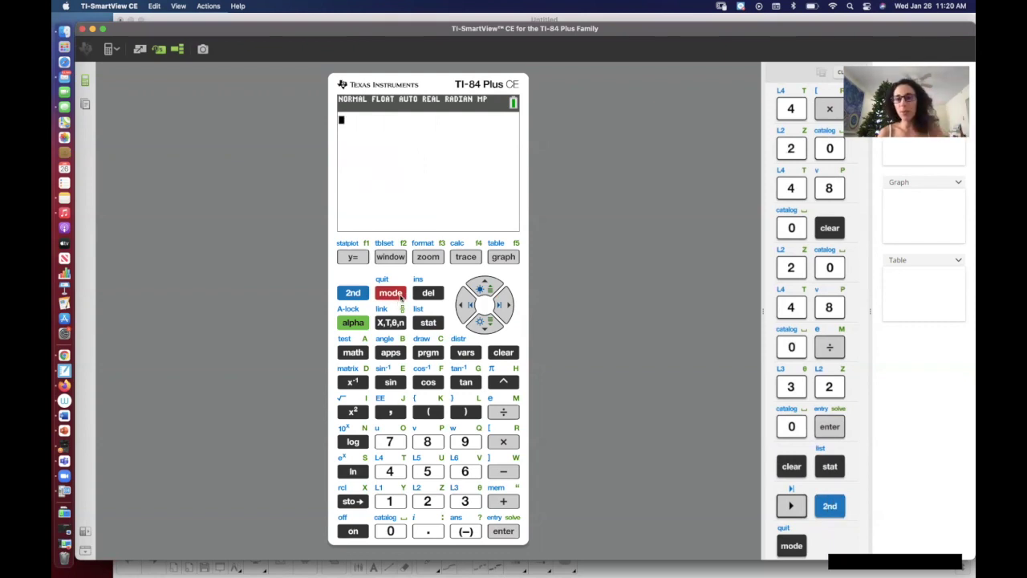
Open the calculator's statistics list editor and clear all data from list L1.
left_click(426, 323)
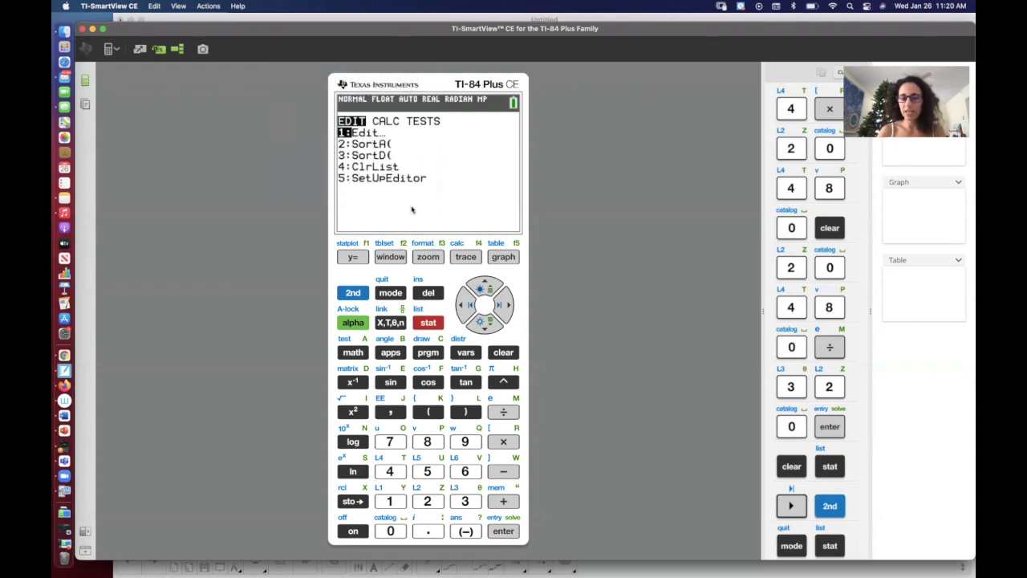
left_click(502, 531)
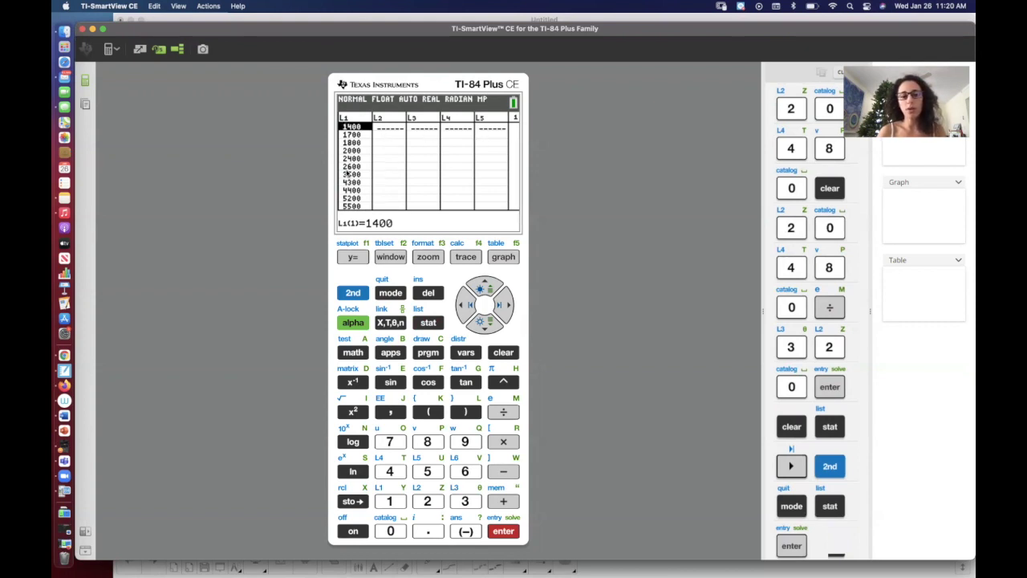
left_click(485, 286)
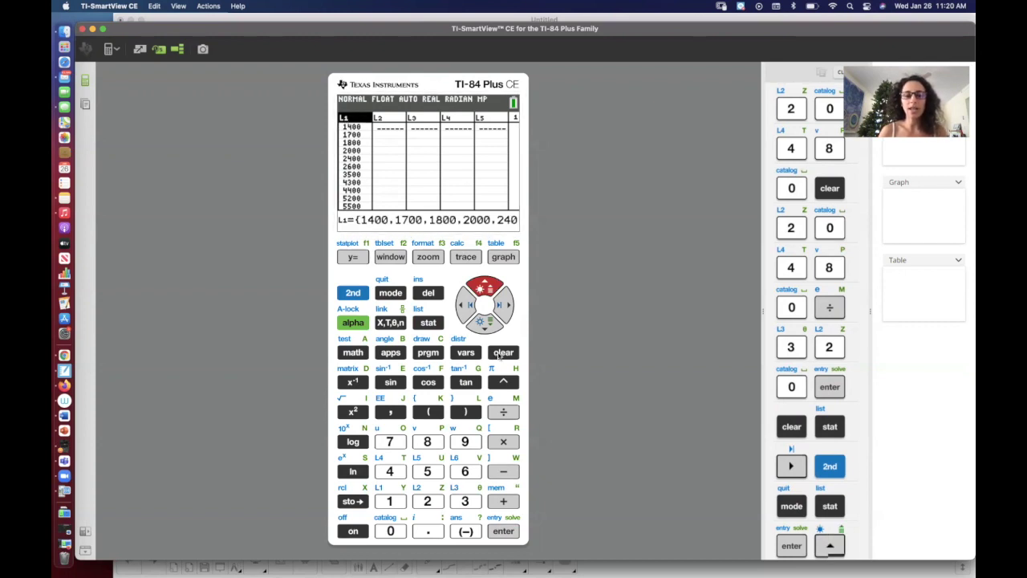
left_click(505, 528)
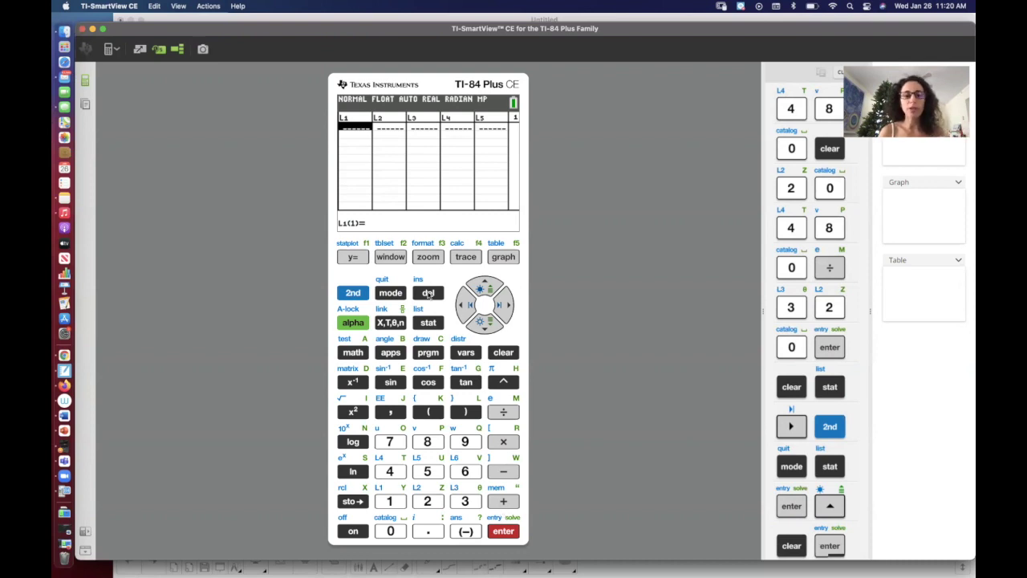
left_click(485, 281)
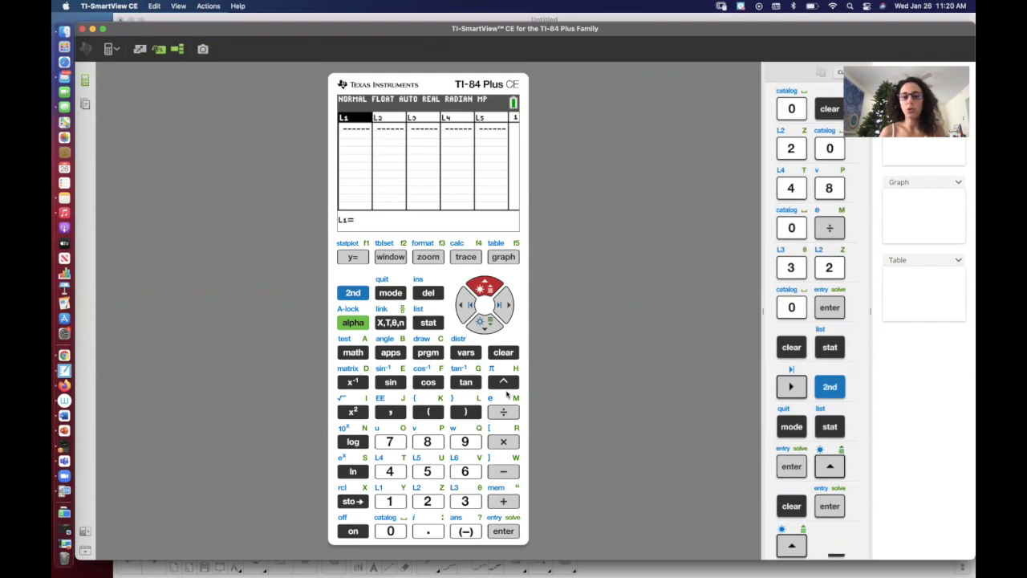
left_click(503, 531)
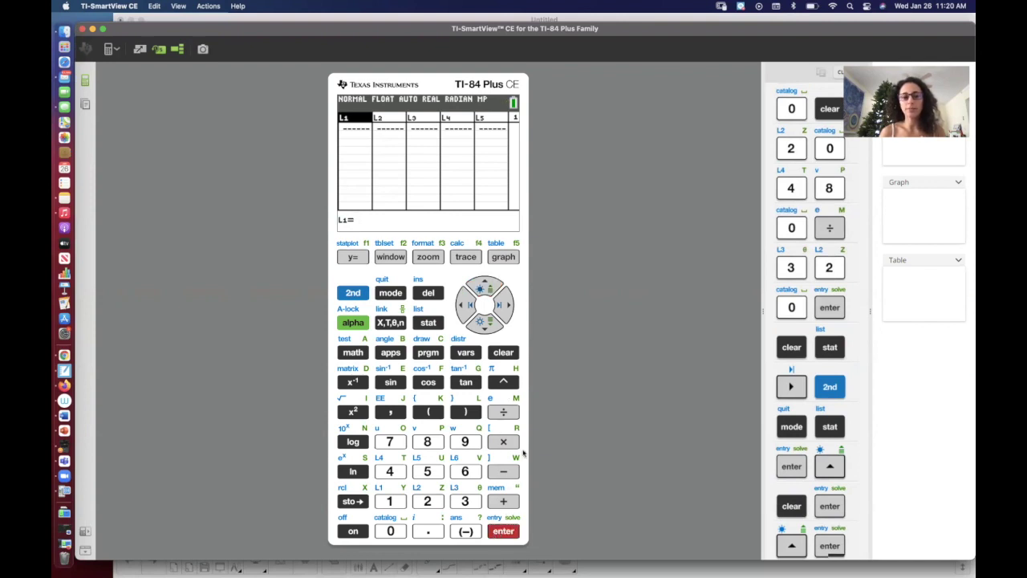
left_click(503, 354)
left_click(503, 531)
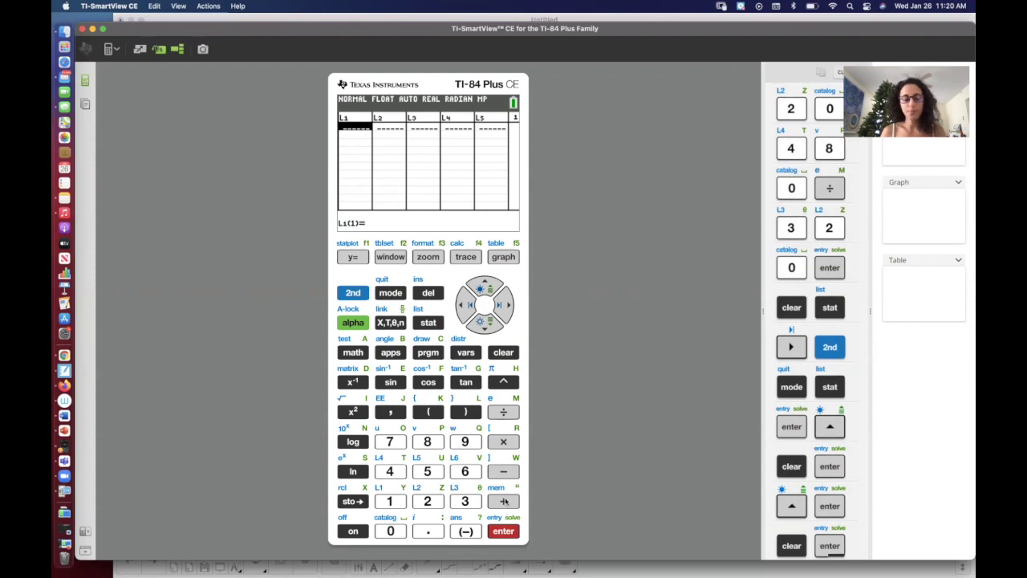
Enter the numbers of pairs of shoes from the Notebook table into L1: 4, 5, 6, 7, 8, 9, 10, 11, 12 and 13.
key("super+Tab")
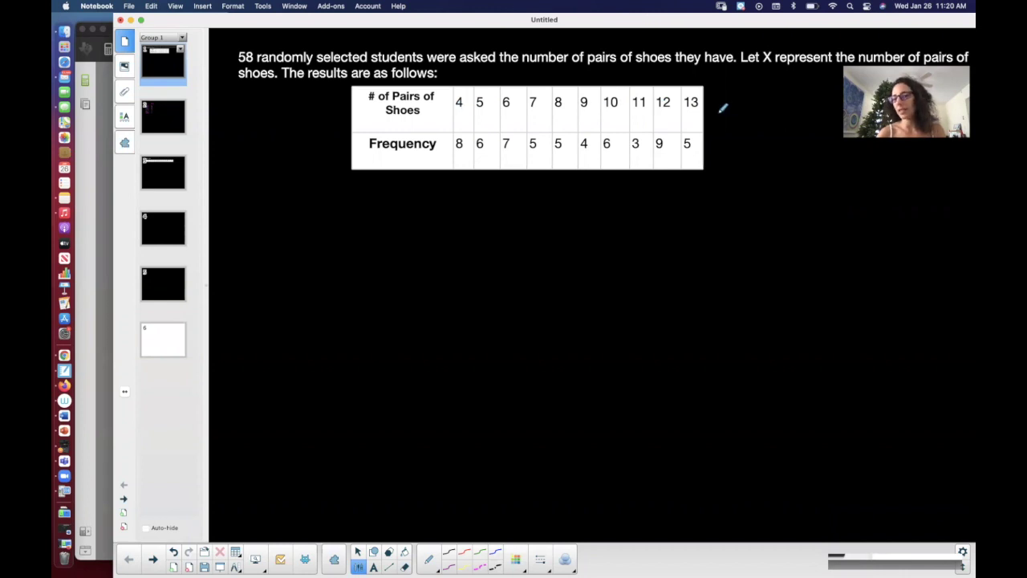
key("super+Tab")
left_click(390, 471)
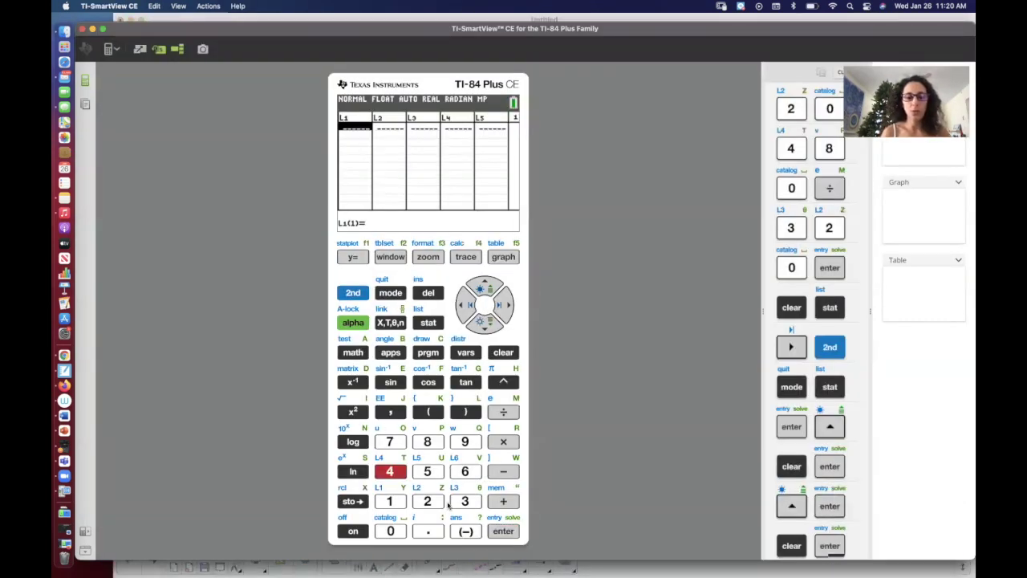
left_click(491, 523)
type("5")
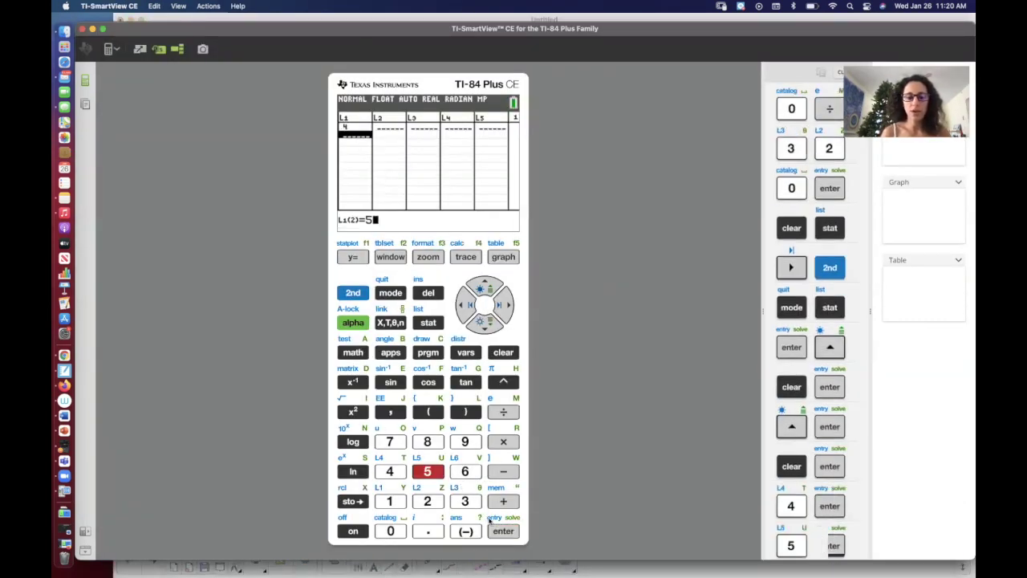
left_click(492, 526)
type("6")
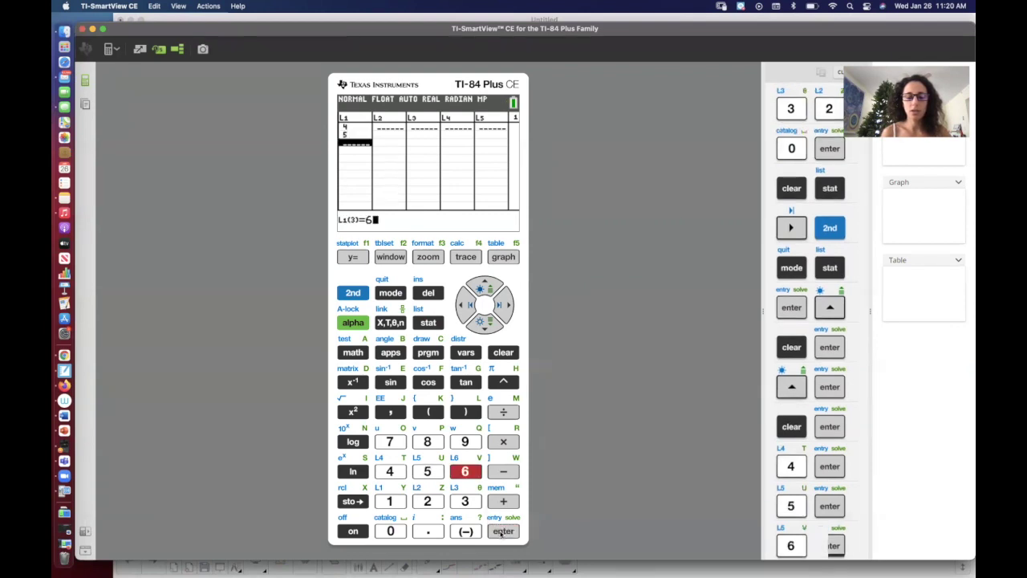
left_click(502, 534)
type("7")
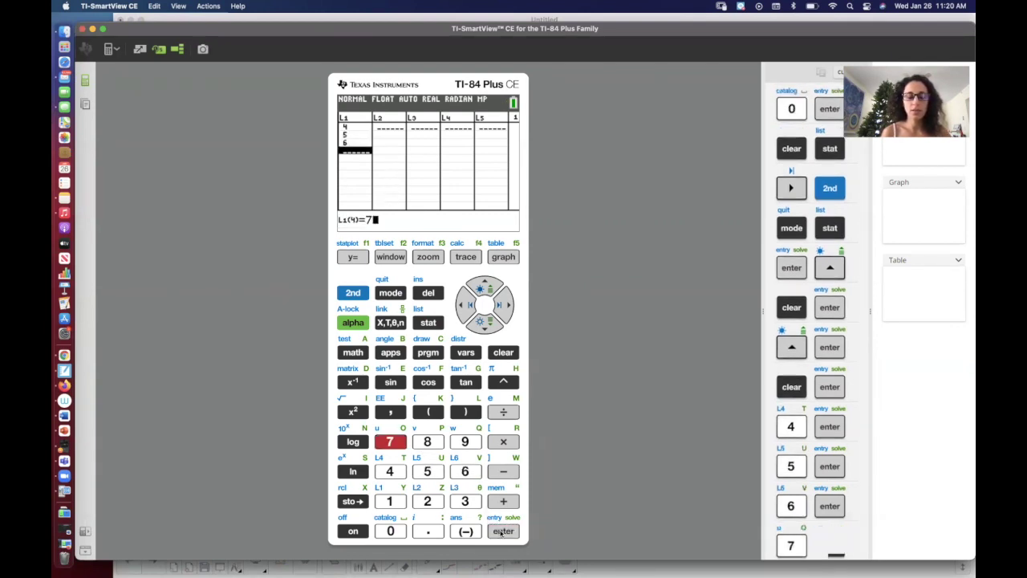
left_click(501, 532)
left_click(426, 441)
left_click(503, 531)
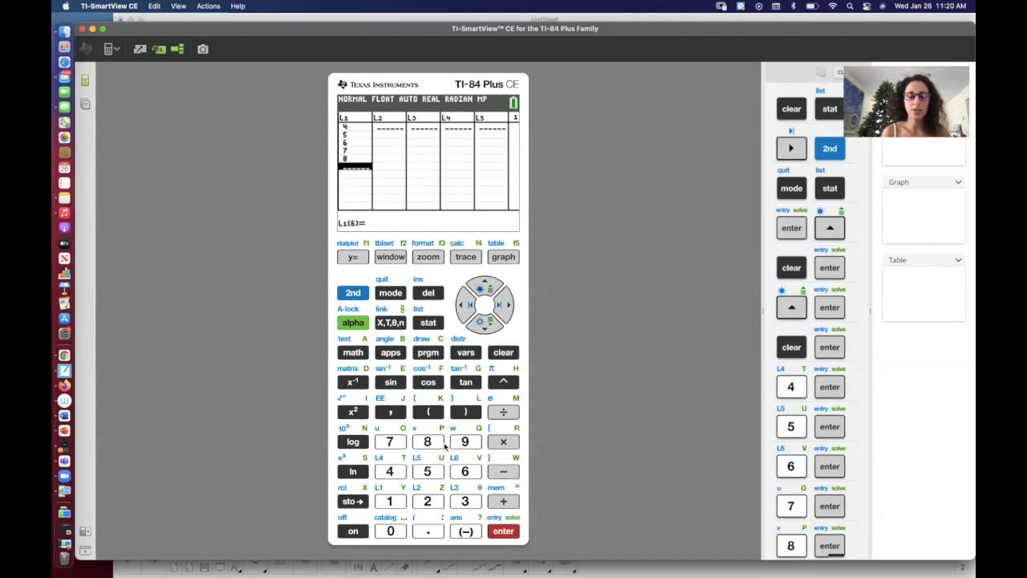
left_click(465, 441)
left_click(503, 531)
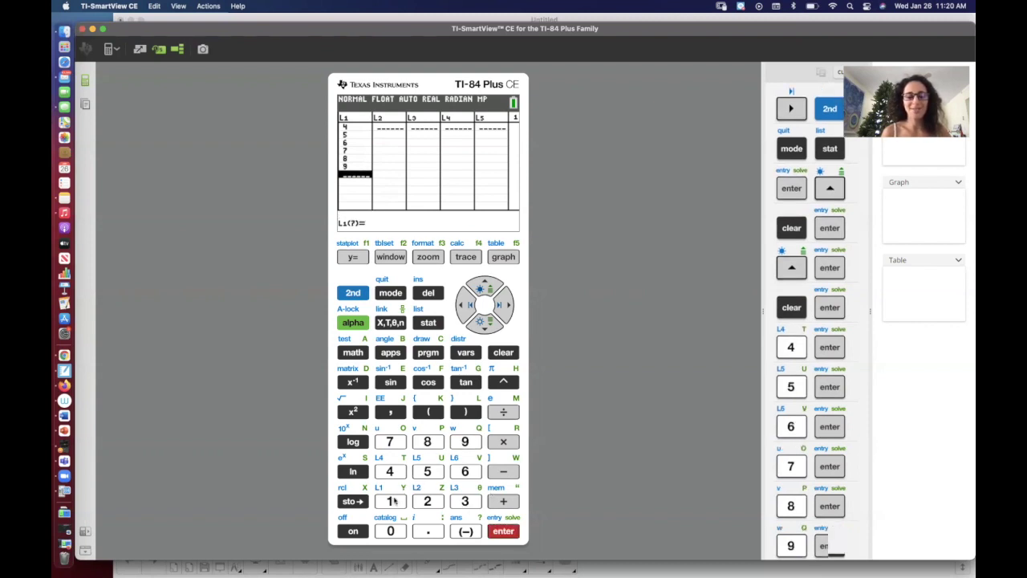
type("10")
left_click(503, 533)
left_click(390, 501)
type("1")
left_click(503, 531)
type("12")
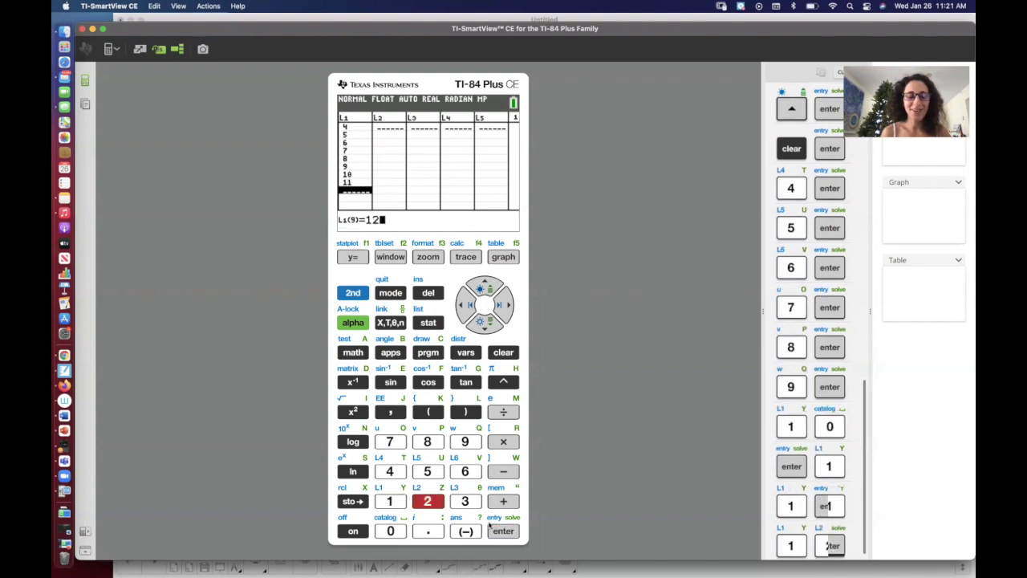
left_click(503, 531)
type("13")
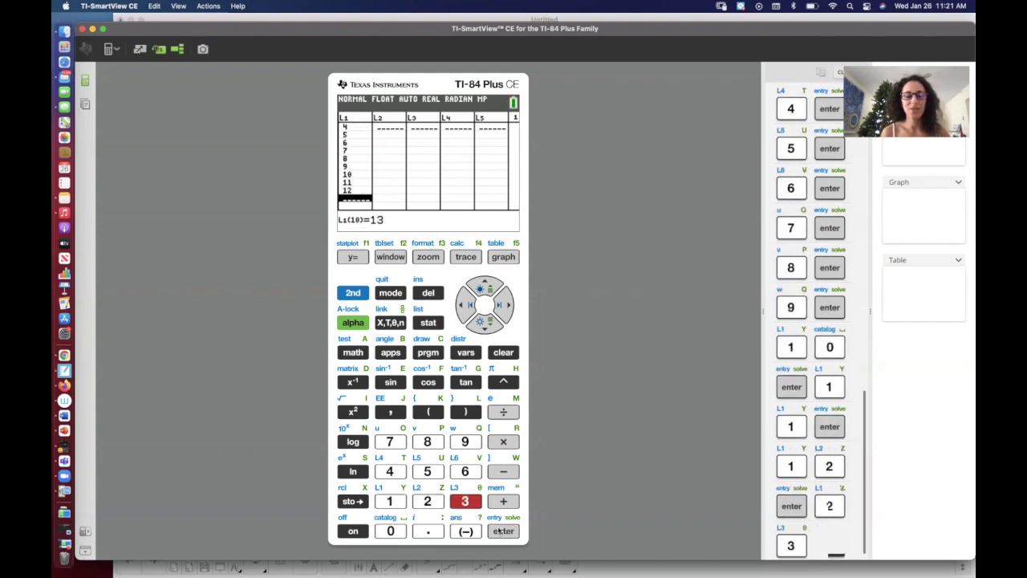
left_click(502, 531)
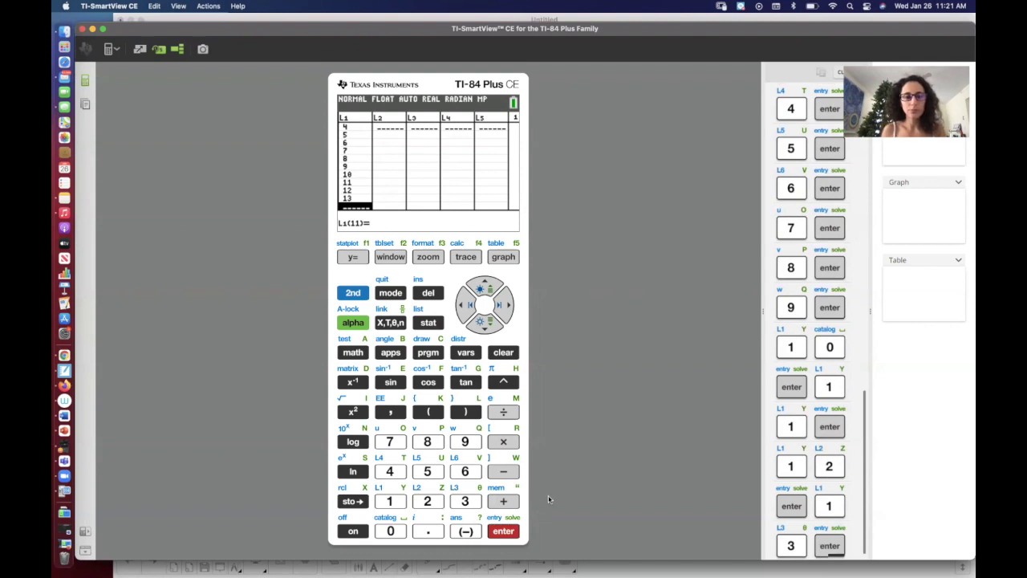
Switch to Notebook and handwrite L1 beside the "# of Pairs of Shoes" row and L2 beside the Frequency row.
key("super+Tab")
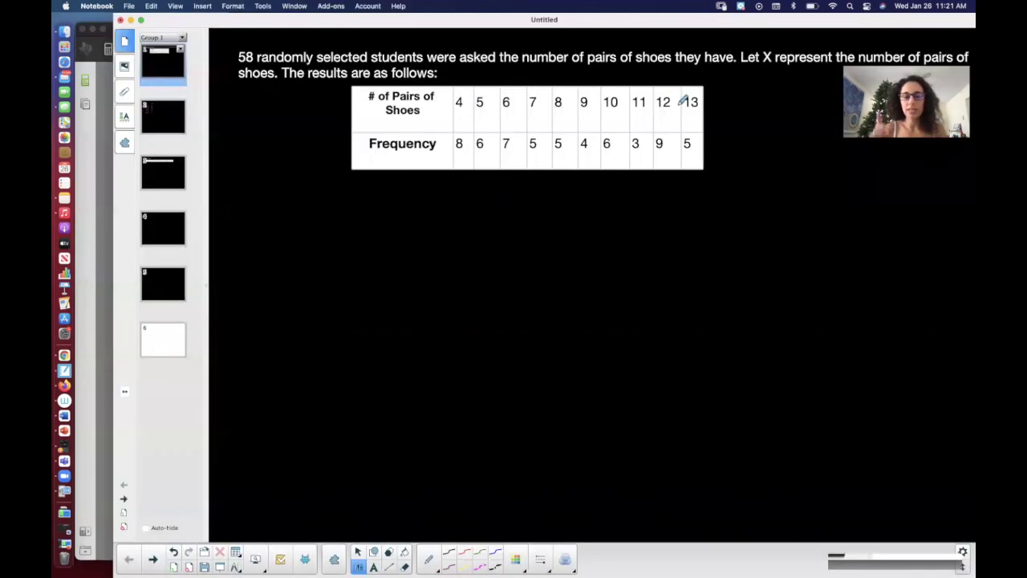
key("super+Tab")
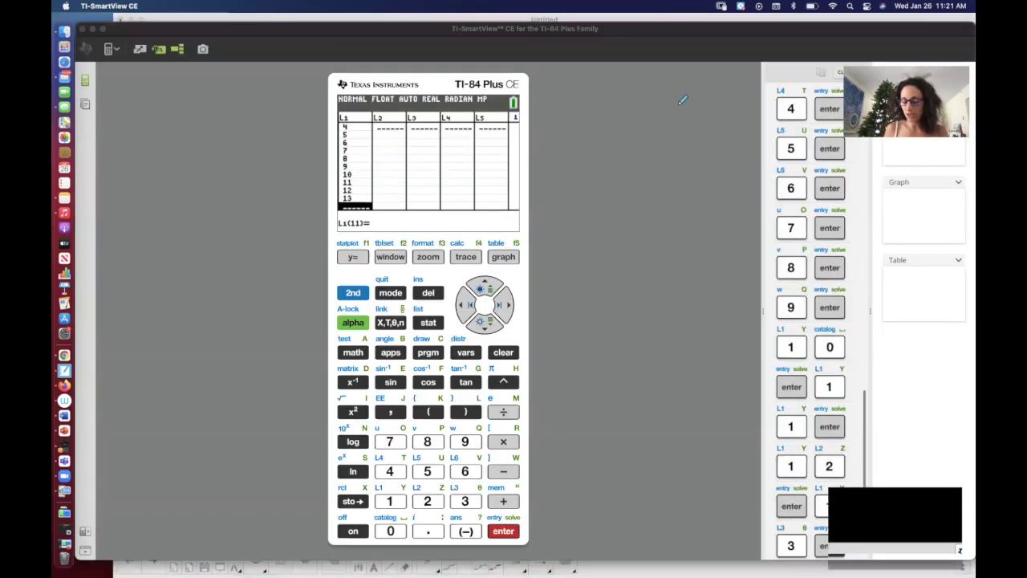
key("super+Tab")
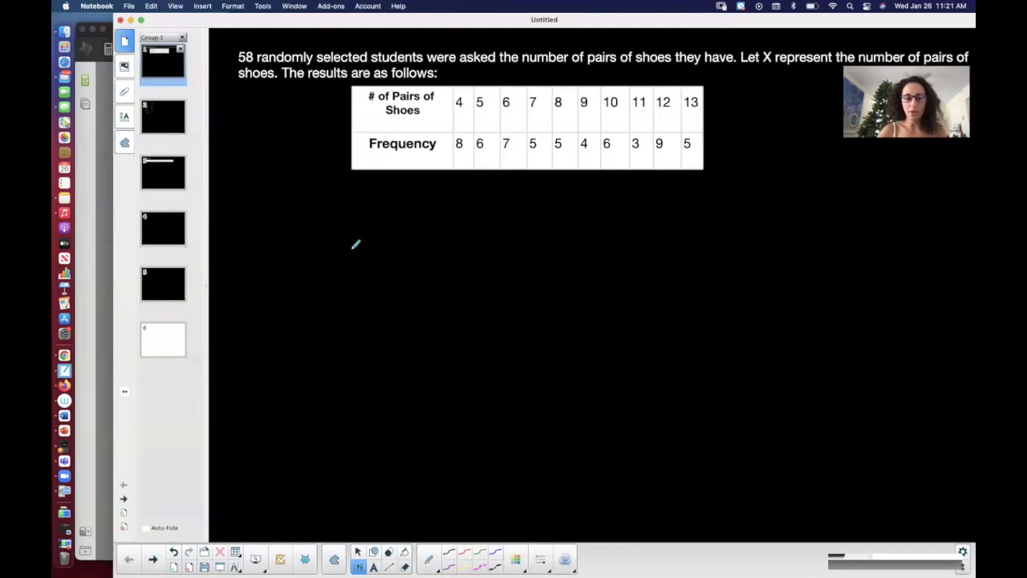
left_click(516, 559)
left_click(540, 559)
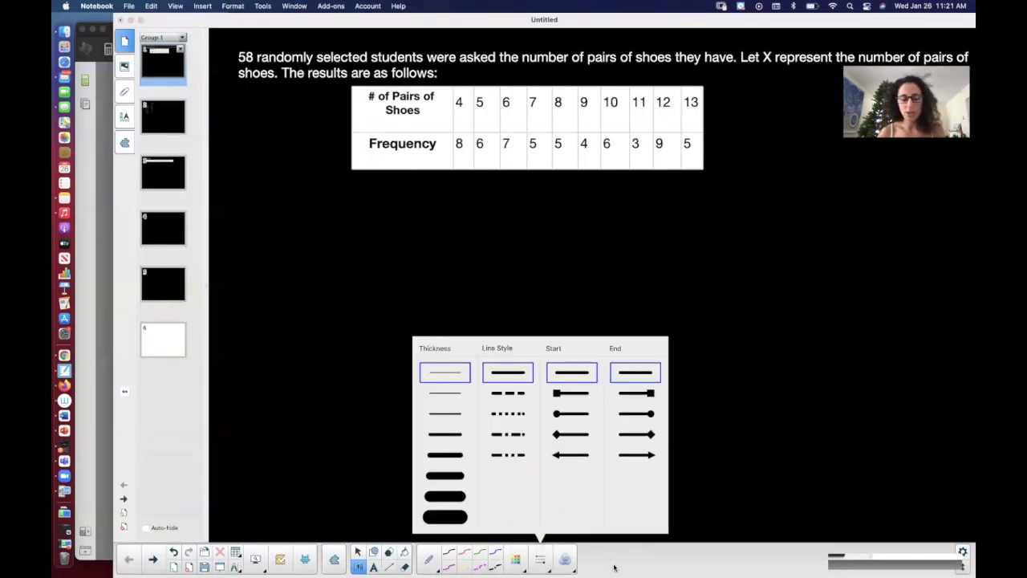
left_click_drag(318, 97, 330, 110)
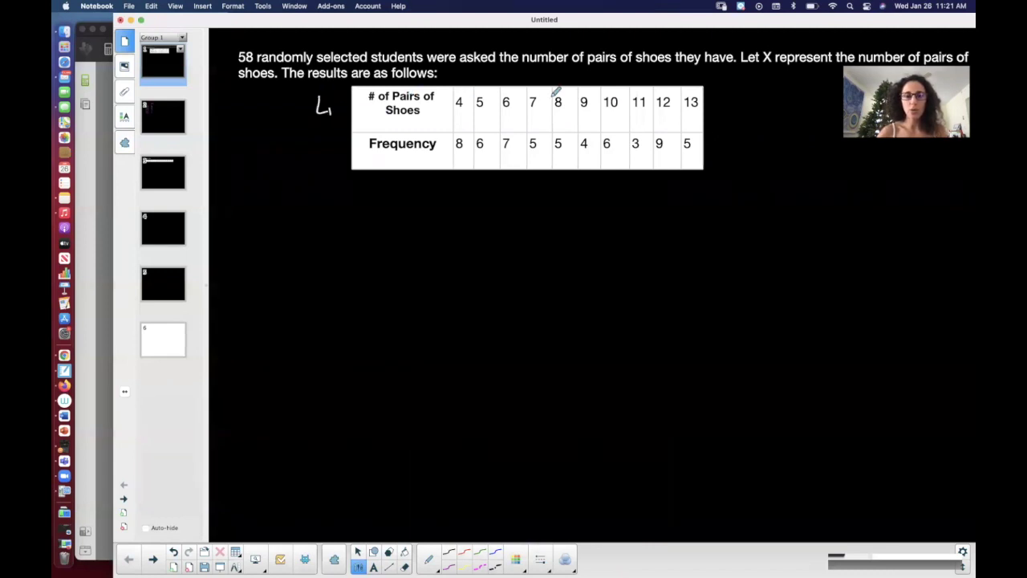
left_click_drag(310, 150, 330, 164)
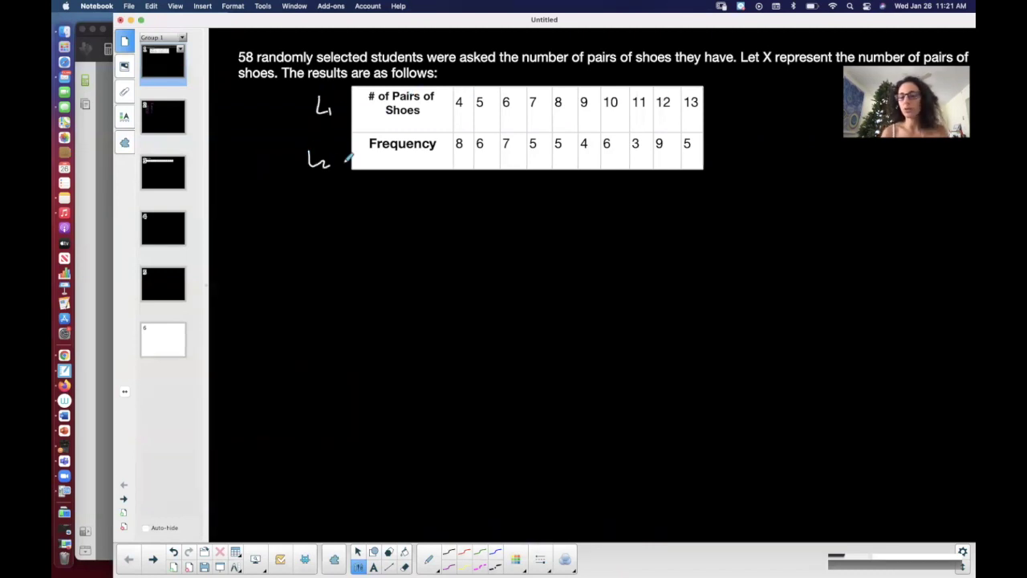
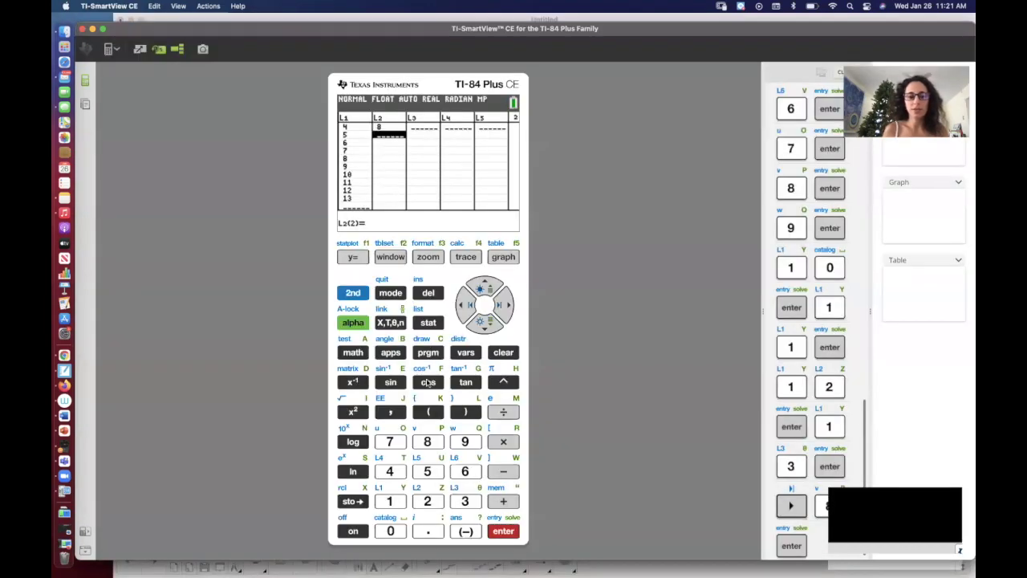
Enter the remaining frequencies from the Notebook table into L2 below the 8: 6, 7, 5, 5, 4, 6, 3, 9 and 5.
left_click(465, 471)
left_click(503, 531)
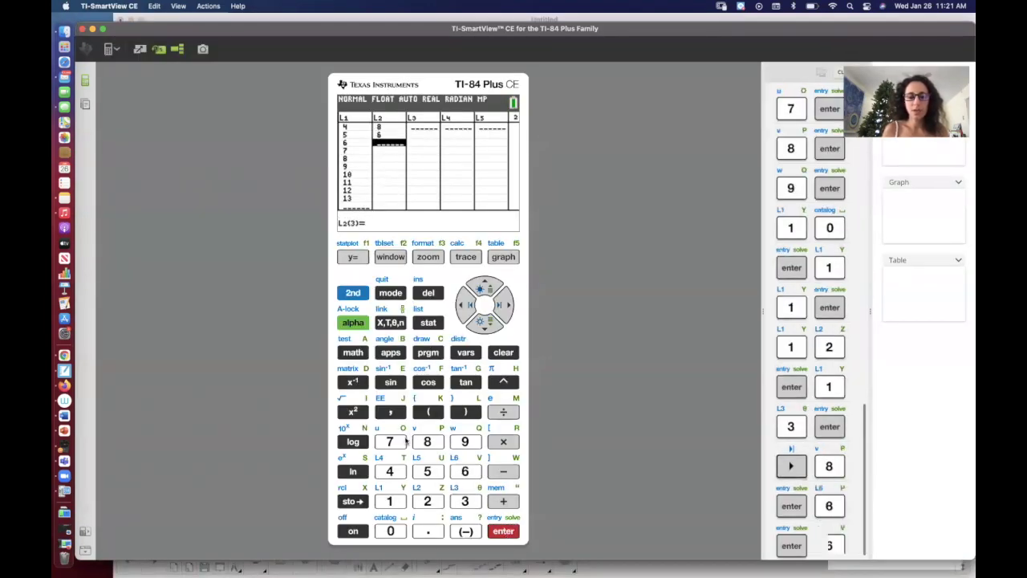
left_click(390, 441)
left_click(503, 531)
left_click(427, 471)
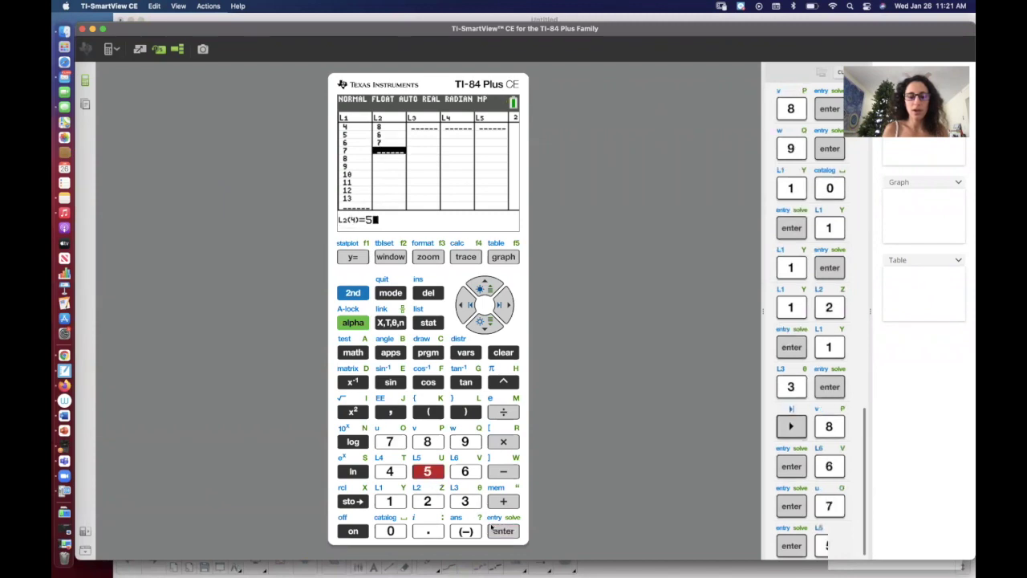
left_click(503, 531)
key("super+Tab")
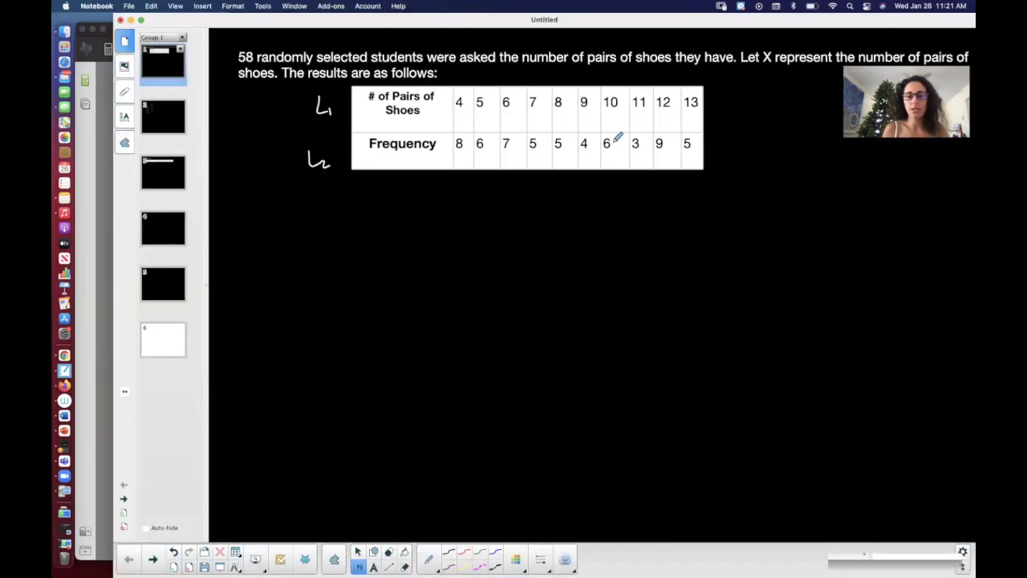
key("super+Tab")
left_click(434, 471)
left_click(497, 536)
left_click(390, 471)
left_click(494, 529)
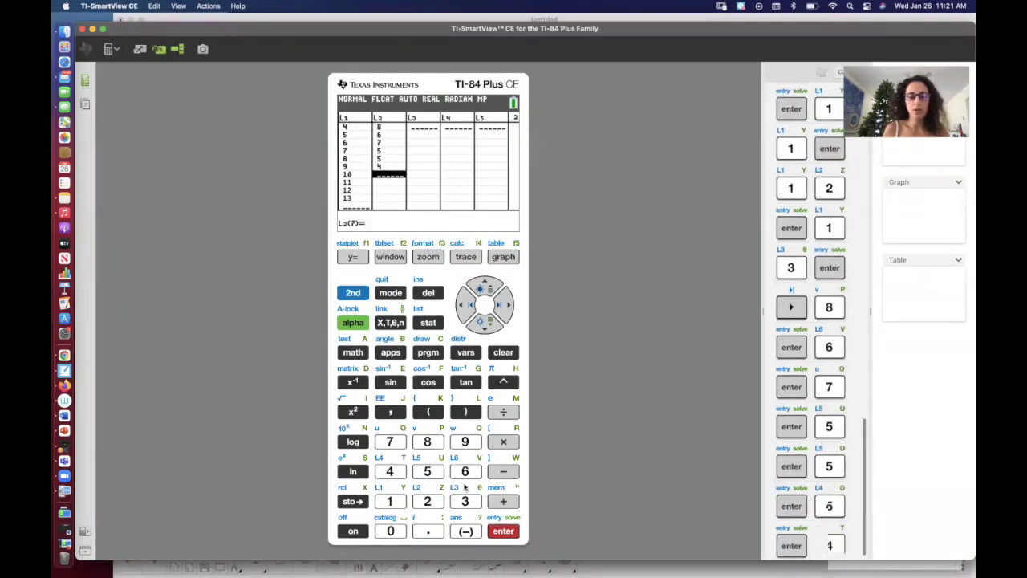
left_click(464, 474)
left_click(501, 530)
key("super+Tab")
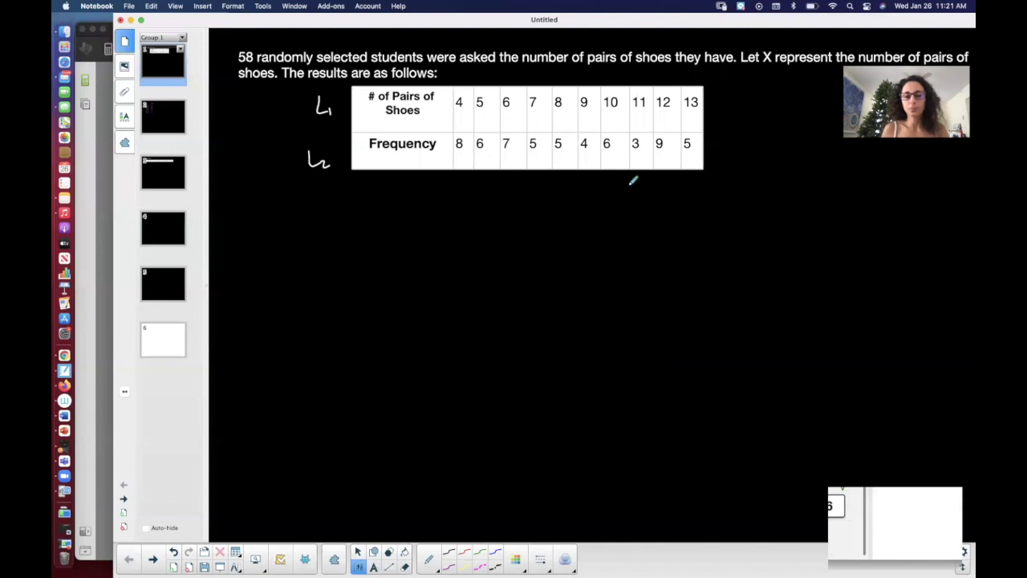
key("super+Tab")
left_click(465, 501)
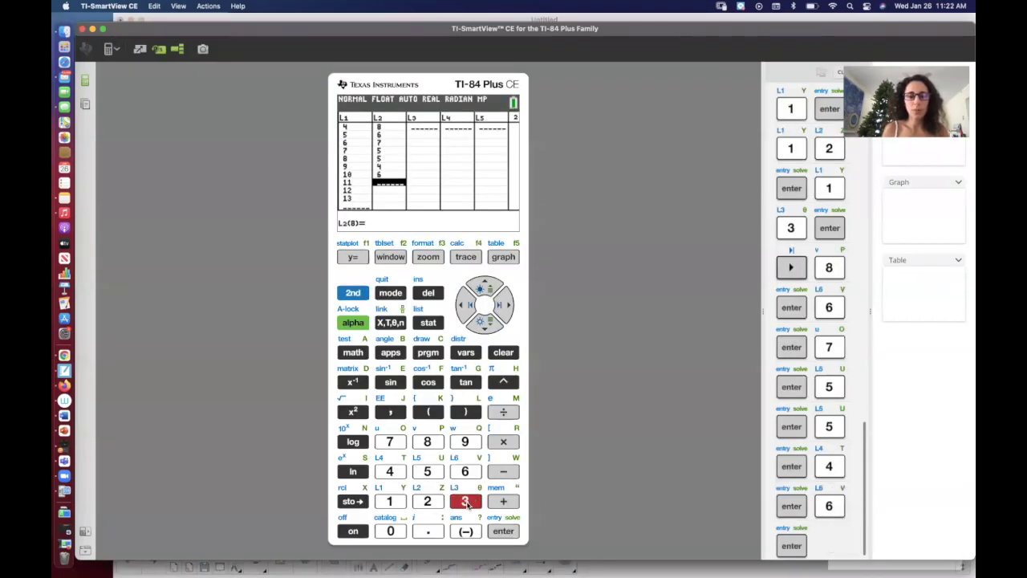
left_click(500, 531)
left_click(465, 442)
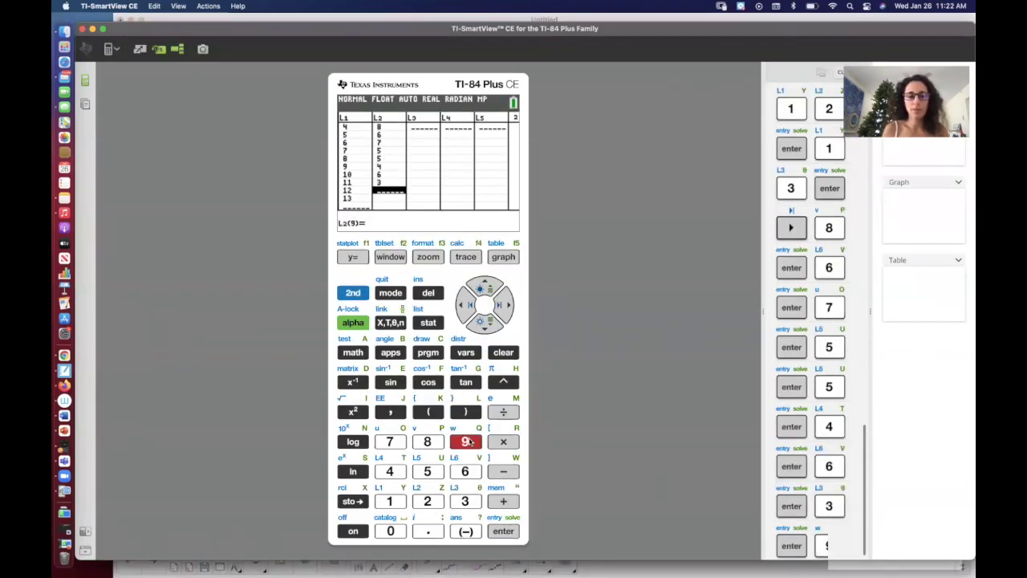
left_click(505, 530)
left_click(427, 471)
left_click(498, 532)
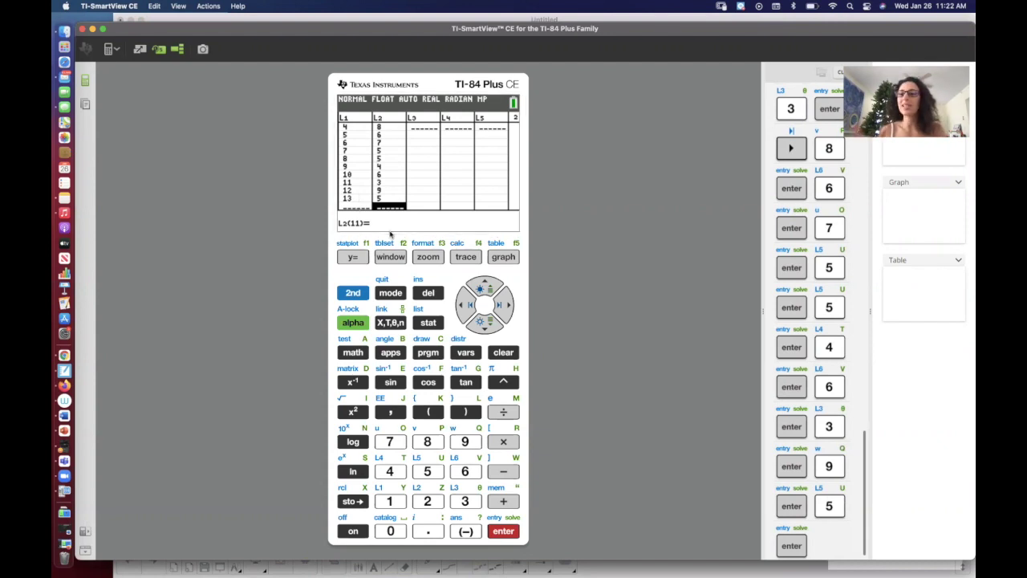
Compare the calculator's L1 and L2 entries with the shoe-pairs table in Notebook.
key("super+Tab")
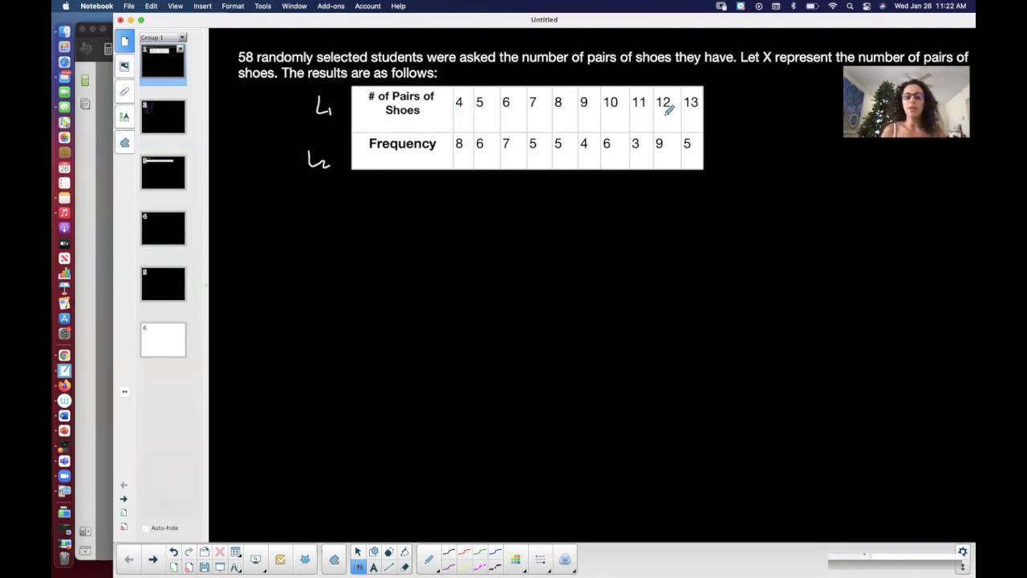
key("super+Tab")
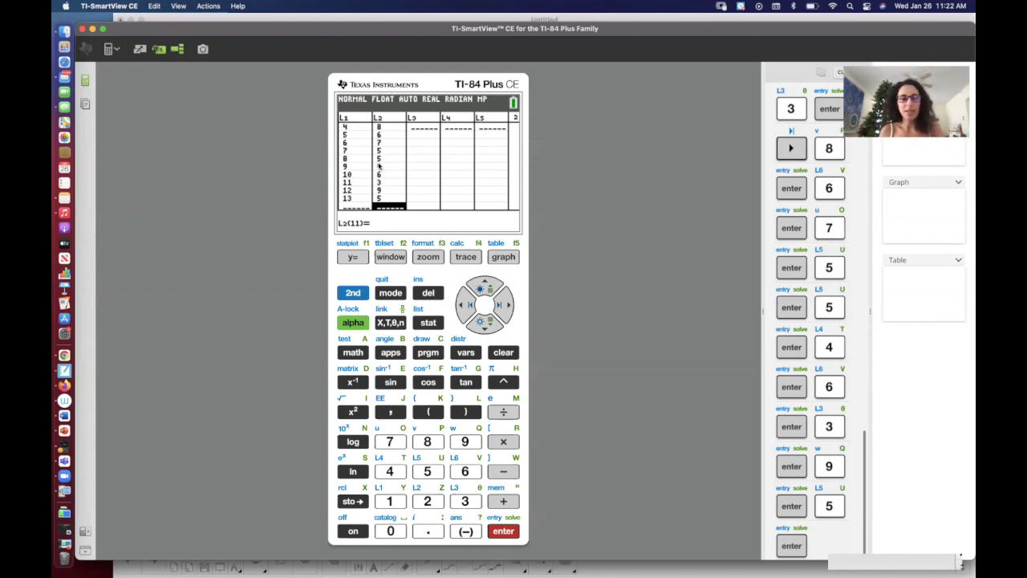
key("super+Tab")
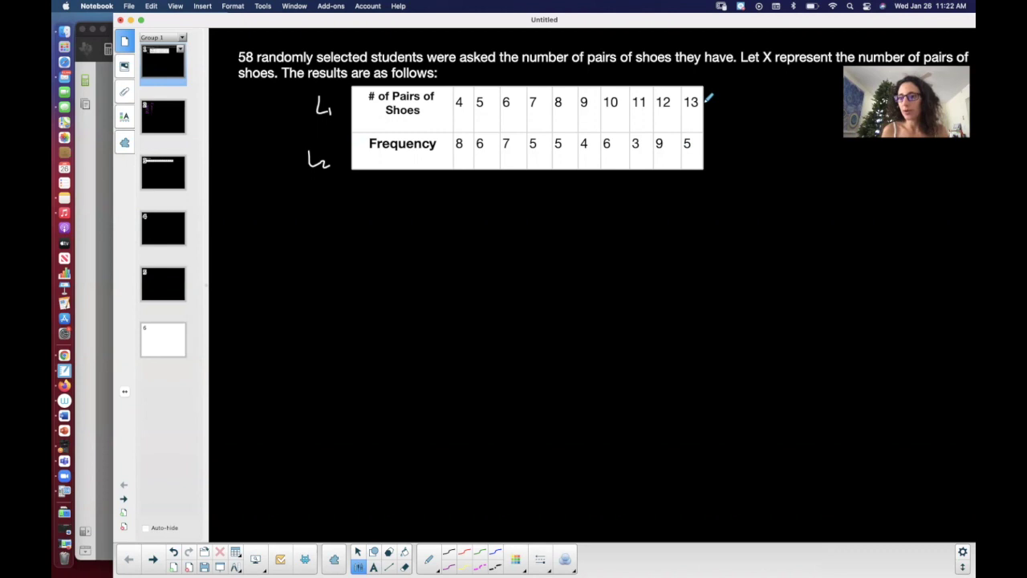
key("super+Tab")
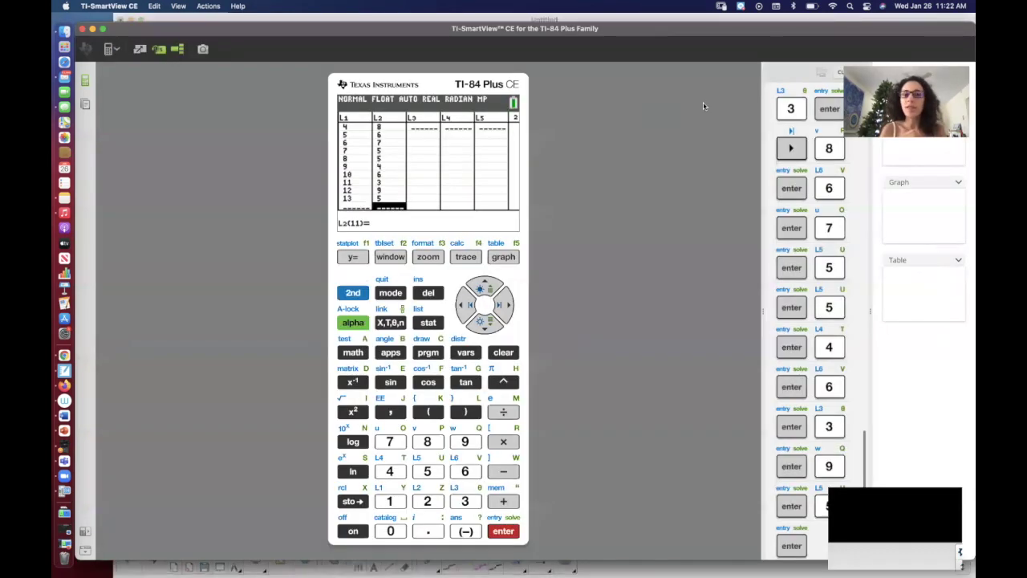
Leave the list editor for the calculator's home screen and bring up the statistics commands.
left_click(361, 293)
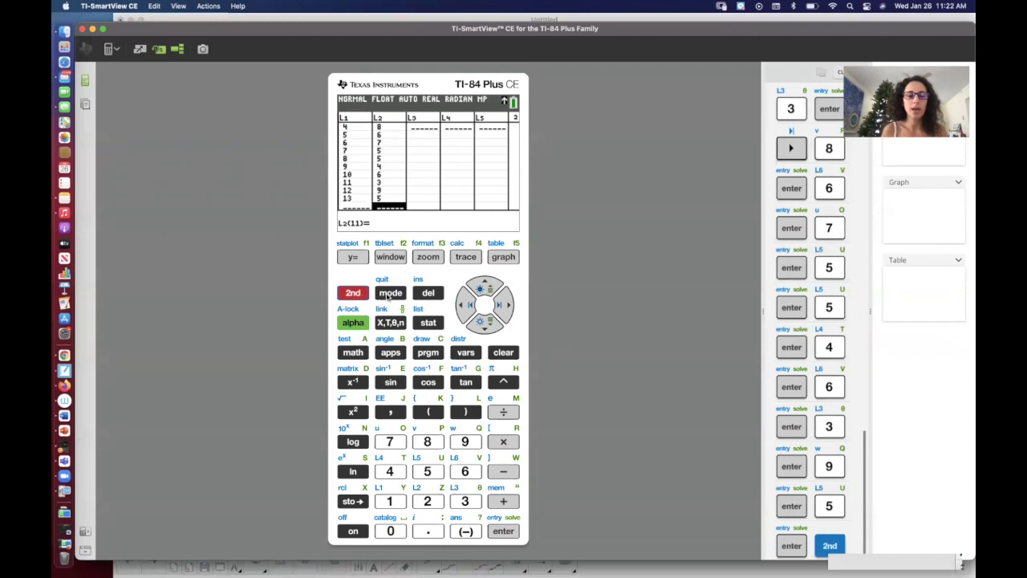
left_click(390, 293)
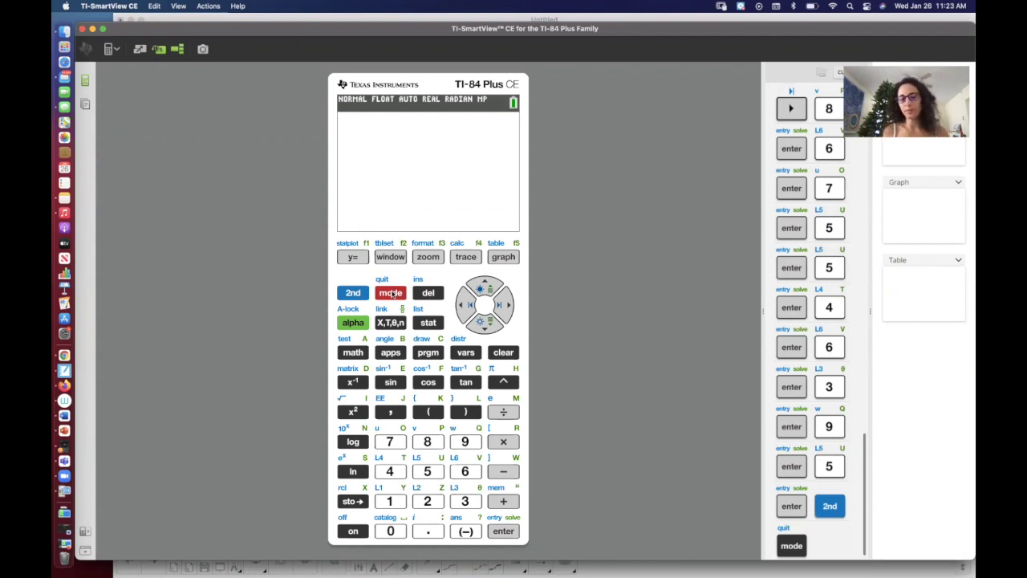
left_click(434, 323)
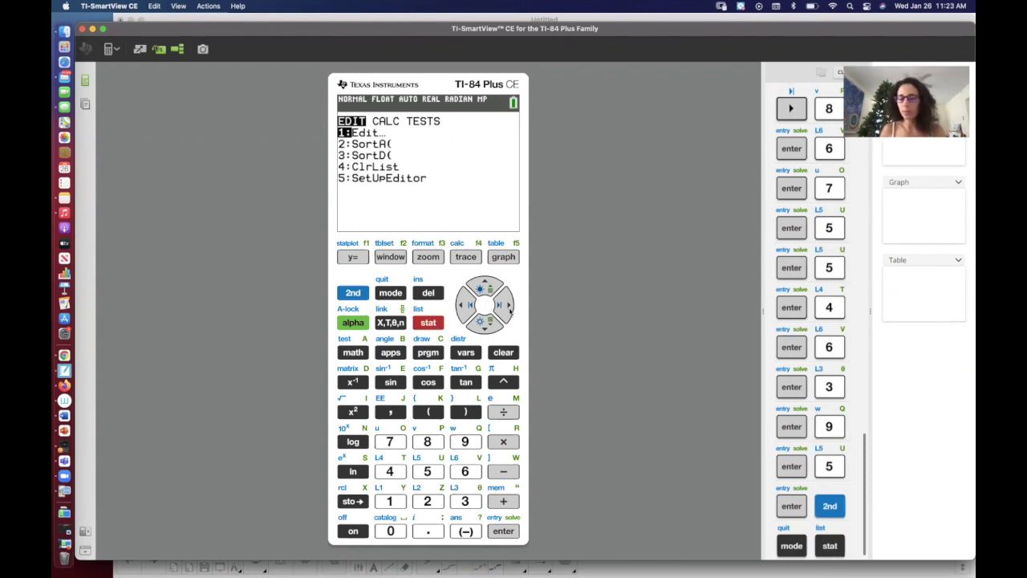
Switch to Notebook and handwrite boxed STAT and Edit beside the table, labelled "Input List".
key("super+Tab")
mouse_move(841, 193)
left_mouse_down()
mouse_move(830, 210)
mouse_move(883, 206)
left_mouse_up()
mouse_move(812, 184)
left_mouse_down()
mouse_move(820, 220)
mouse_move(919, 208)
mouse_move(888, 178)
mouse_move(813, 183)
left_mouse_up()
mouse_move(841, 250)
left_mouse_down()
mouse_move(844, 238)
mouse_move(842, 253)
left_mouse_up()
mouse_move(843, 244)
left_mouse_down()
mouse_move(867, 228)
mouse_move(875, 249)
left_mouse_up()
mouse_move(879, 231)
left_mouse_down()
mouse_move(828, 236)
mouse_move(853, 258)
mouse_move(906, 248)
mouse_move(886, 224)
mouse_move(833, 228)
left_mouse_up()
mouse_move(735, 214)
left_mouse_down()
mouse_move(740, 231)
mouse_move(775, 223)
left_mouse_up()
left_click_drag(769, 215, 782, 210)
mouse_move(757, 247)
left_mouse_down()
mouse_move(757, 260)
mouse_move(769, 258)
left_mouse_up()
left_click_drag(772, 248, 777, 256)
left_click_drag(787, 233, 788, 254)
Handwrite a second boxed STAT below the "Input List" notes.
left_click_drag(845, 324, 836, 343)
mouse_move(849, 322)
left_mouse_down()
mouse_move(862, 321)
mouse_move(855, 340)
mouse_move(875, 336)
left_mouse_up()
left_click_drag(865, 330, 902, 318)
left_click_drag(893, 319, 892, 338)
mouse_move(822, 318)
left_mouse_down()
mouse_move(833, 349)
mouse_move(882, 342)
mouse_move(916, 314)
mouse_move(848, 314)
mouse_move(820, 321)
left_mouse_up()
mouse_move(846, 372)
left_mouse_down()
mouse_move(845, 387)
mouse_move(855, 372)
left_mouse_up()
left_click_drag(846, 379, 862, 386)
mouse_move(862, 372)
left_mouse_down()
mouse_move(863, 386)
mouse_move(881, 383)
left_mouse_up()
mouse_move(895, 371)
left_mouse_down()
mouse_move(896, 383)
mouse_move(904, 366)
left_mouse_up()
mouse_move(835, 374)
left_mouse_down()
mouse_move(853, 390)
mouse_move(923, 378)
mouse_move(913, 354)
mouse_move(830, 372)
left_mouse_up()
key("super+Tab")
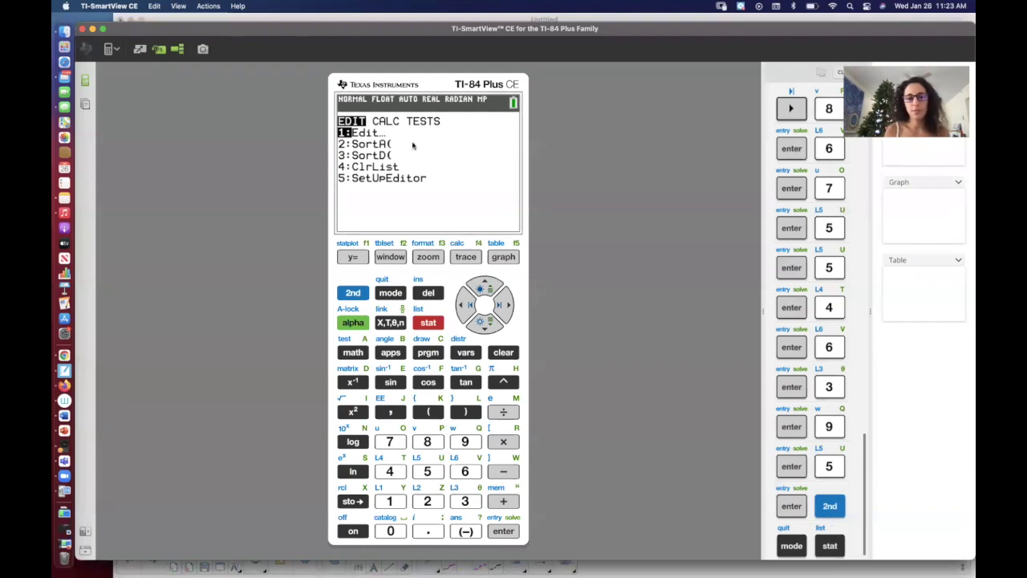
key("super+Tab")
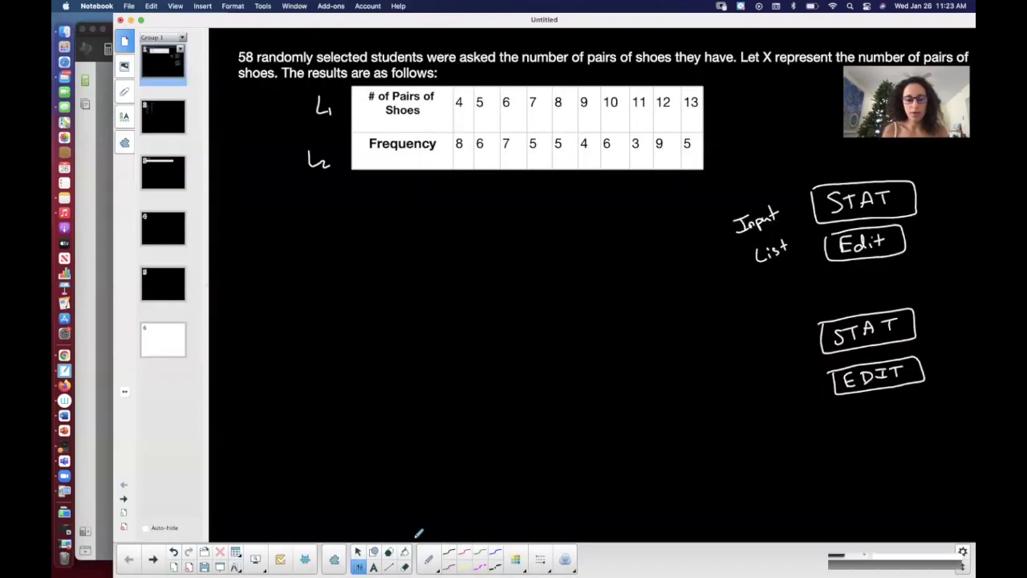
left_click(404, 566)
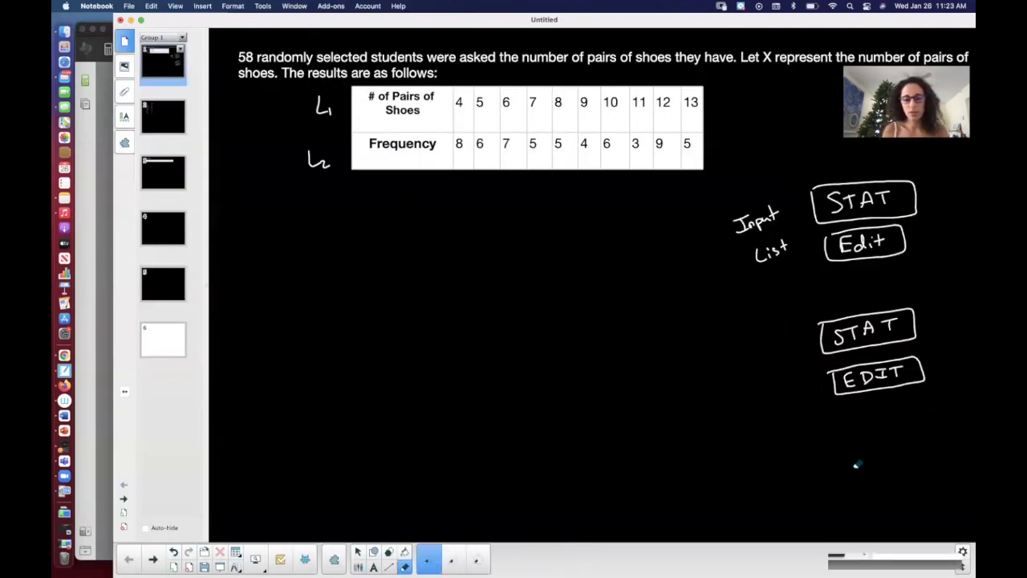
left_click(477, 560)
mouse_move(928, 390)
left_mouse_down()
mouse_move(901, 380)
mouse_move(832, 385)
mouse_move(909, 378)
mouse_move(914, 365)
left_mouse_up()
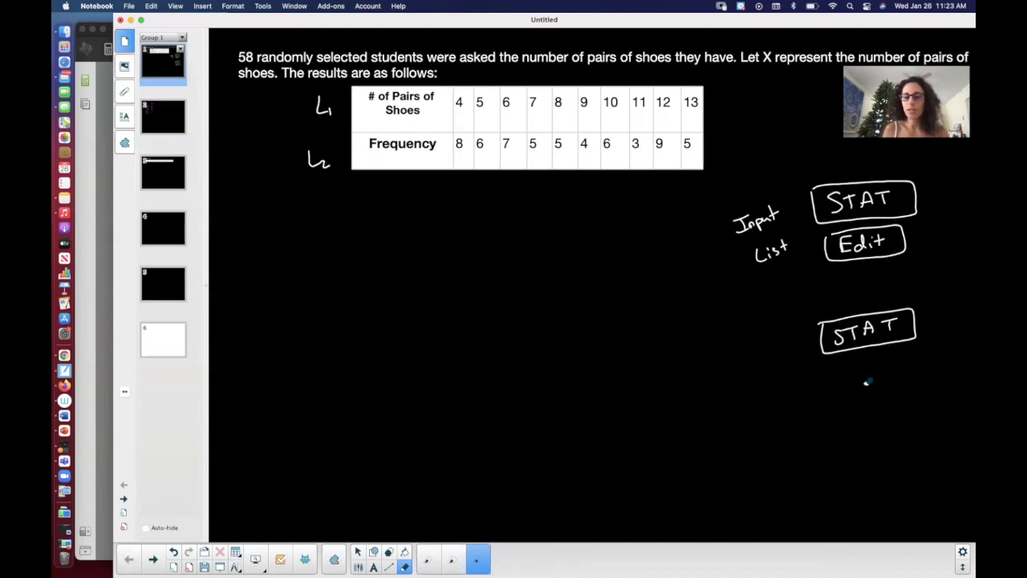
Switch to the calculator, return to its home screen and display the statistics calculation commands.
key("super+Tab")
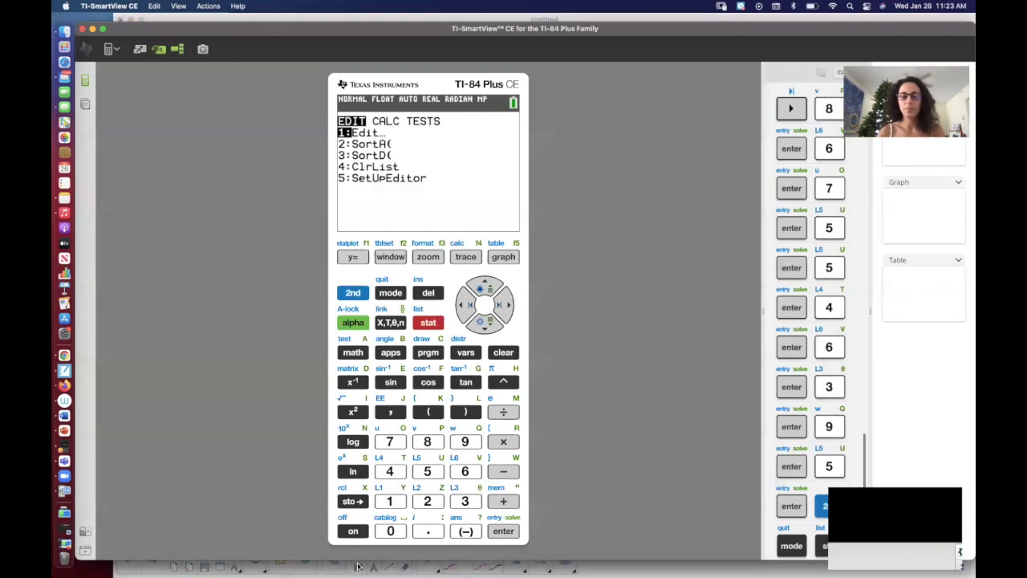
left_click(357, 294)
left_click(390, 293)
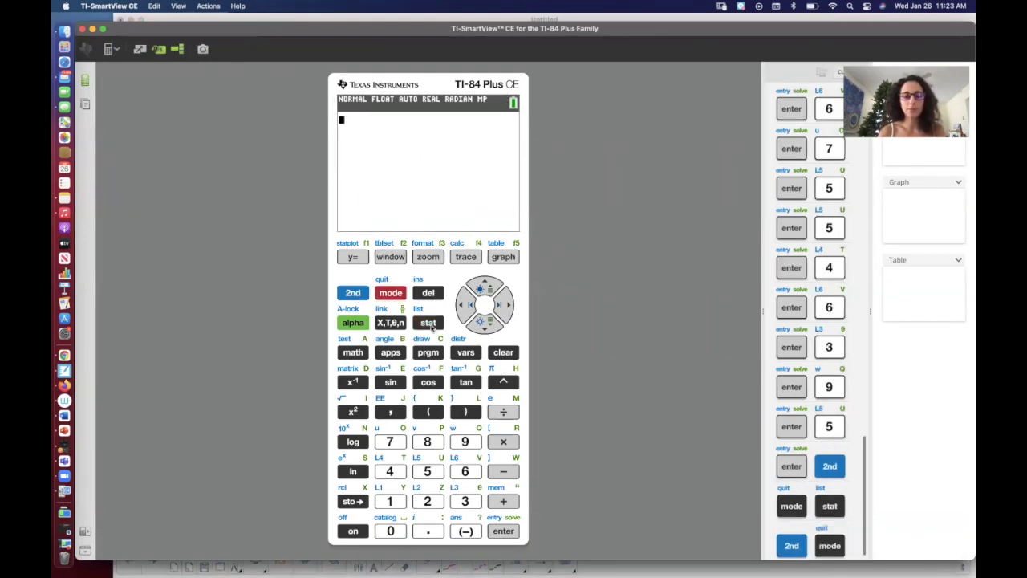
left_click(431, 325)
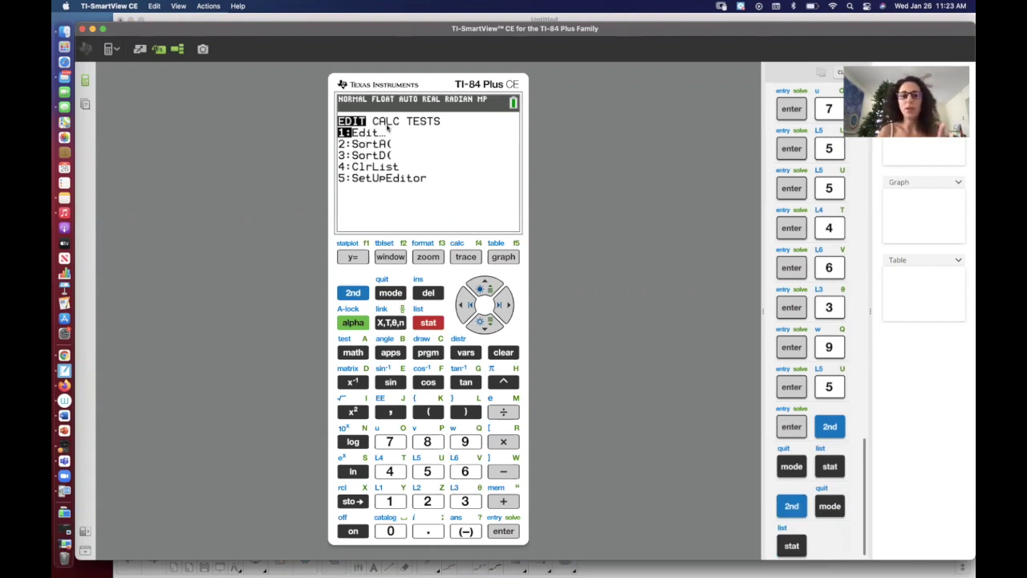
left_click(504, 306)
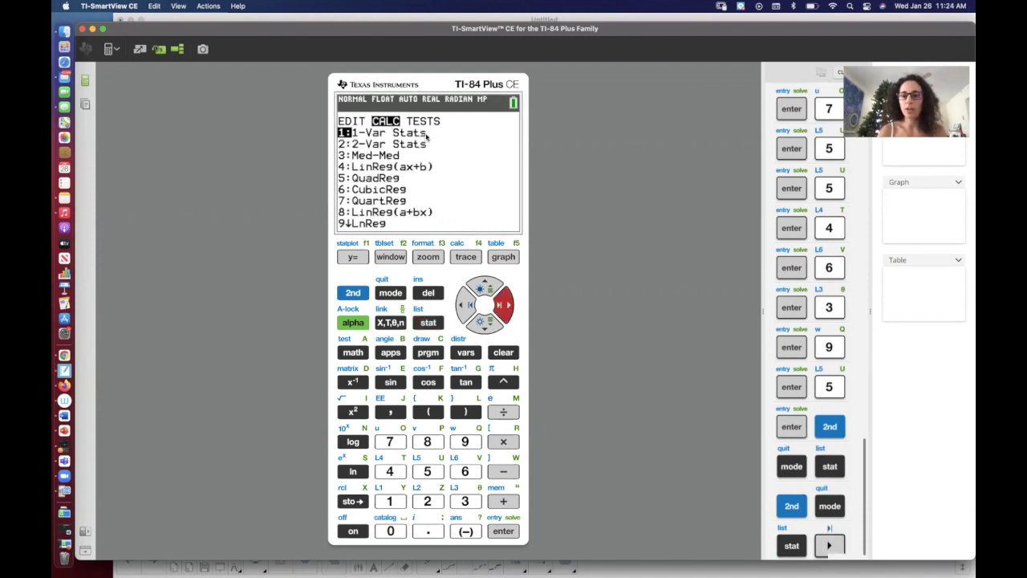
Switch to Notebook and handwrite boxed CALC and 1-VAR-STATS below the second STAT.
key("super+Tab")
left_click_drag(848, 372, 843, 382)
mouse_move(856, 384)
left_mouse_down()
mouse_move(882, 373)
mouse_move(837, 370)
mouse_move(861, 386)
mouse_move(893, 381)
mouse_move(878, 362)
mouse_move(831, 391)
mouse_move(824, 416)
mouse_move(863, 402)
mouse_move(918, 406)
left_mouse_up()
mouse_move(810, 401)
left_mouse_down()
mouse_move(815, 432)
mouse_move(955, 400)
mouse_move(852, 390)
left_mouse_up()
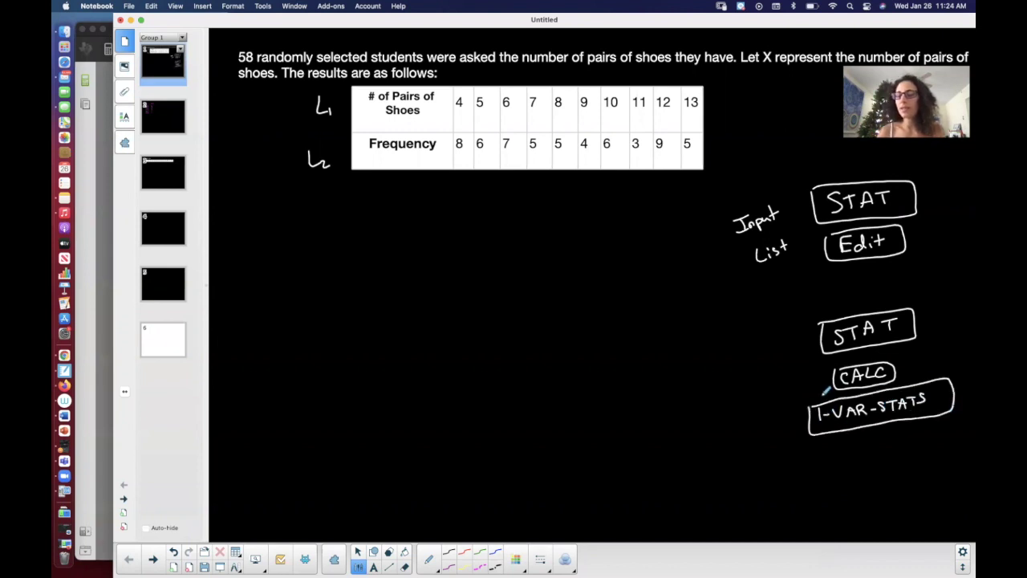
Switch back to the calculator and open the 1-Var Stats setup.
key("super+Tab")
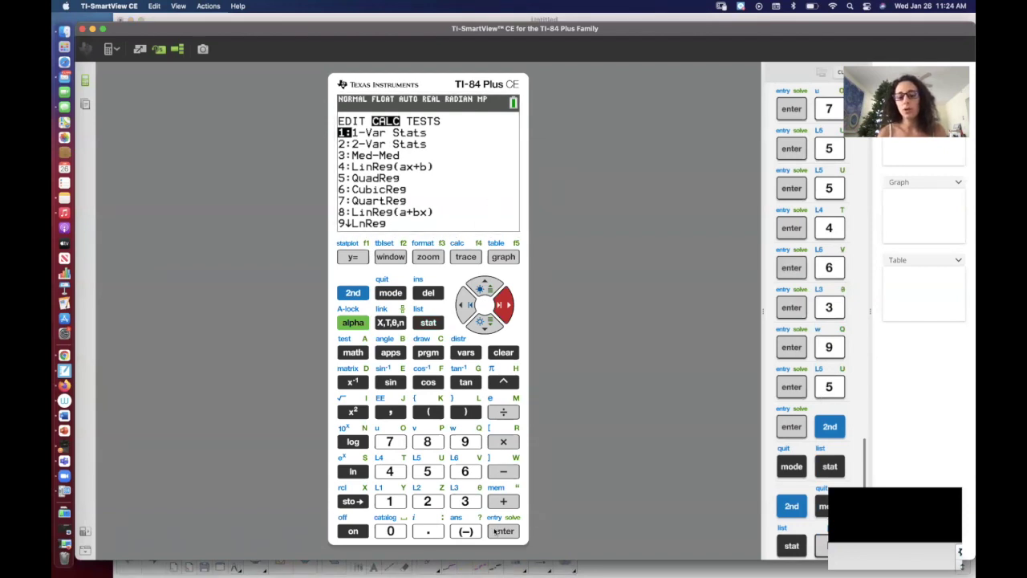
left_click(497, 521)
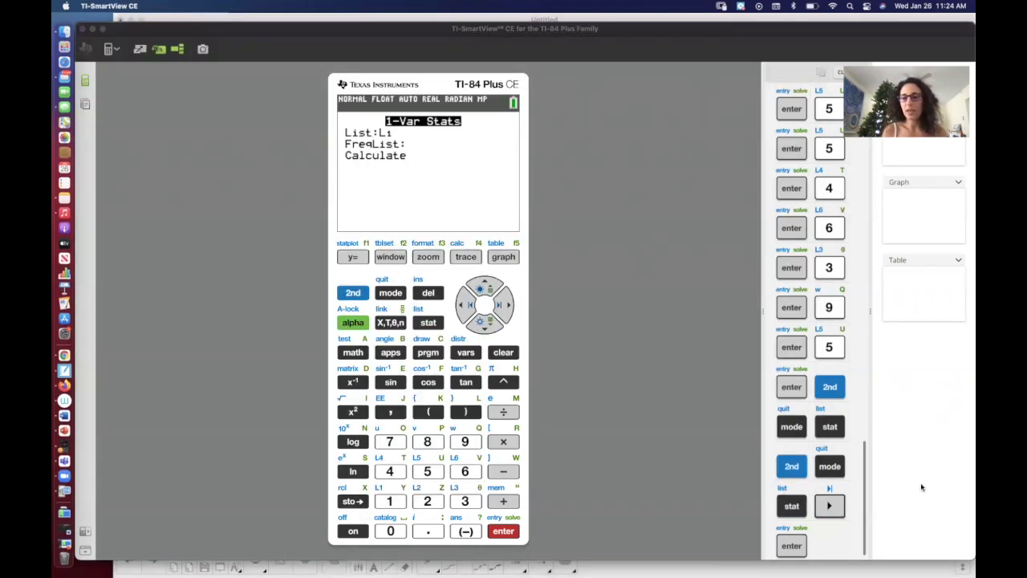
left_click(921, 487)
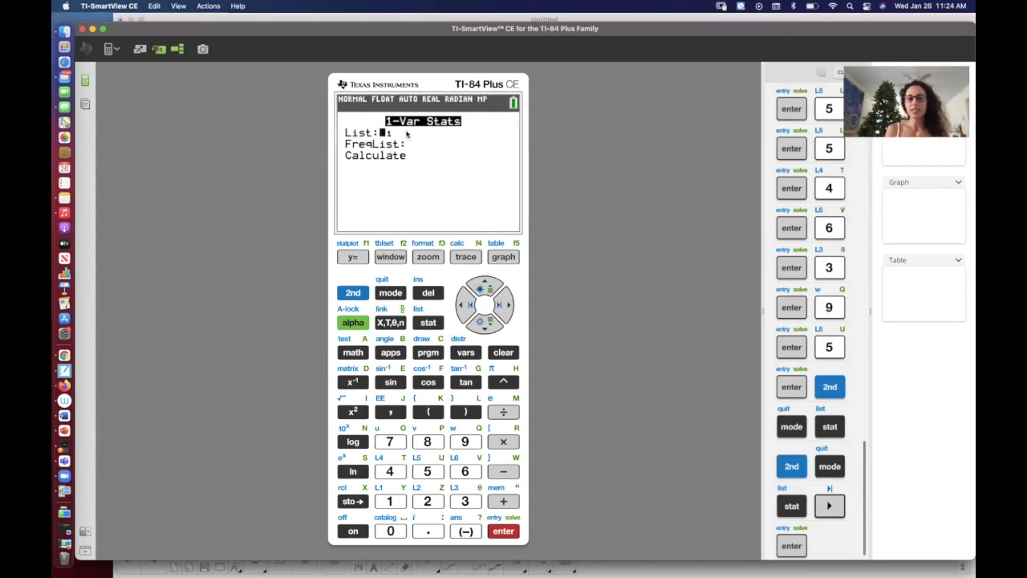
After consulting the Notebook table, clear the 1-Var Stats List entry, re-enter it as L1 and move on to FreqList.
key("super+Tab")
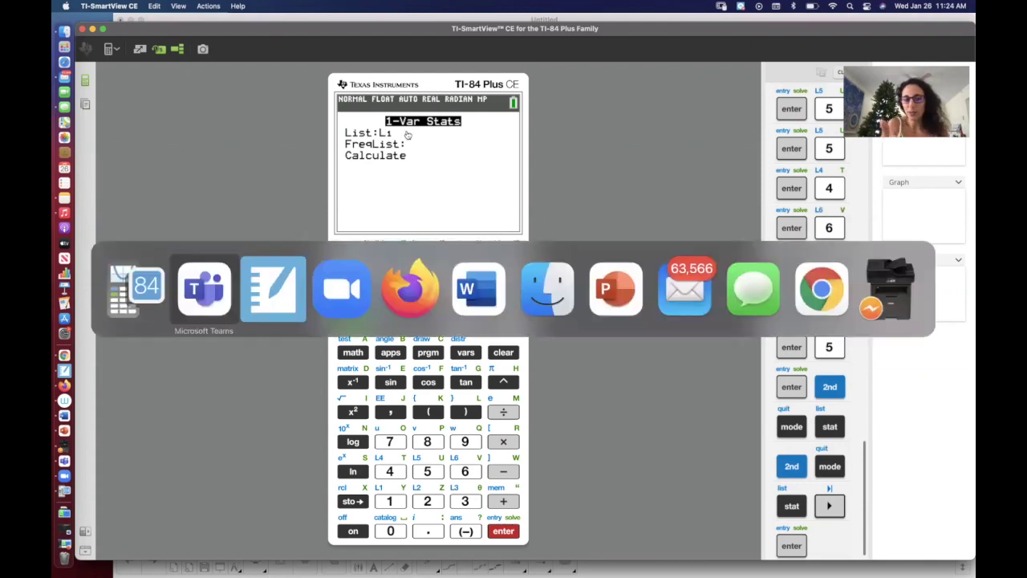
key("super+Tab")
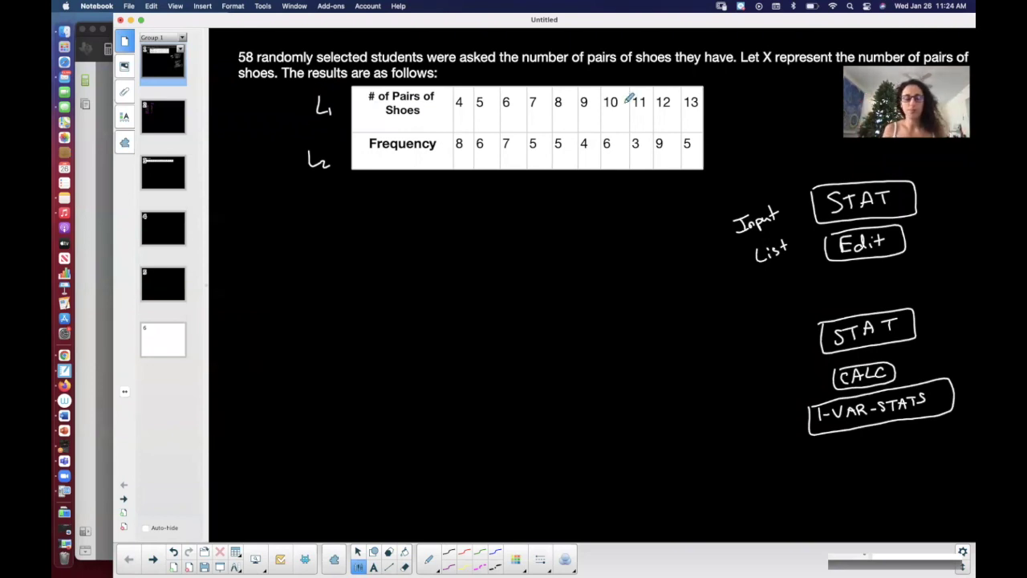
key("super+Tab")
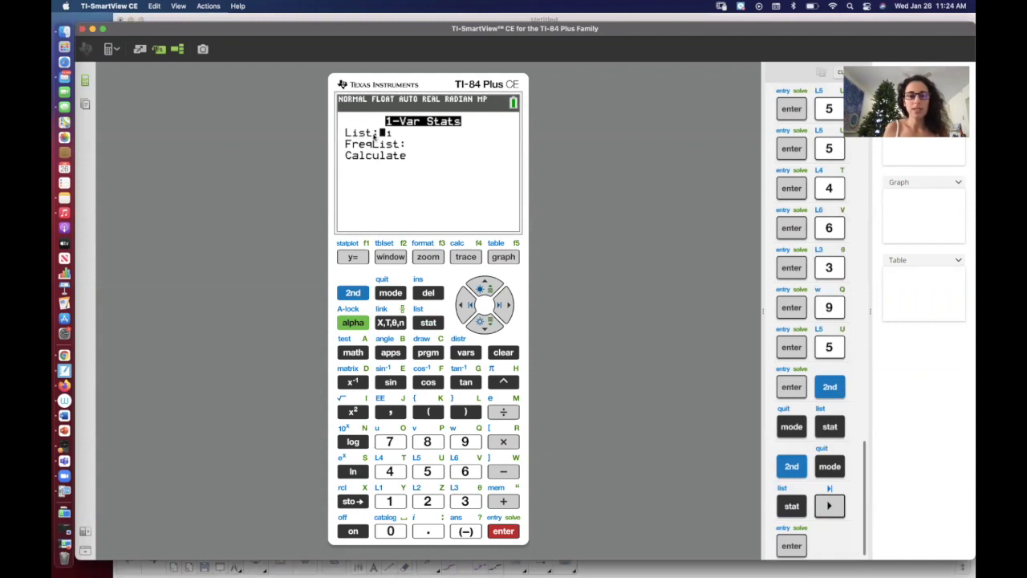
left_click(495, 354)
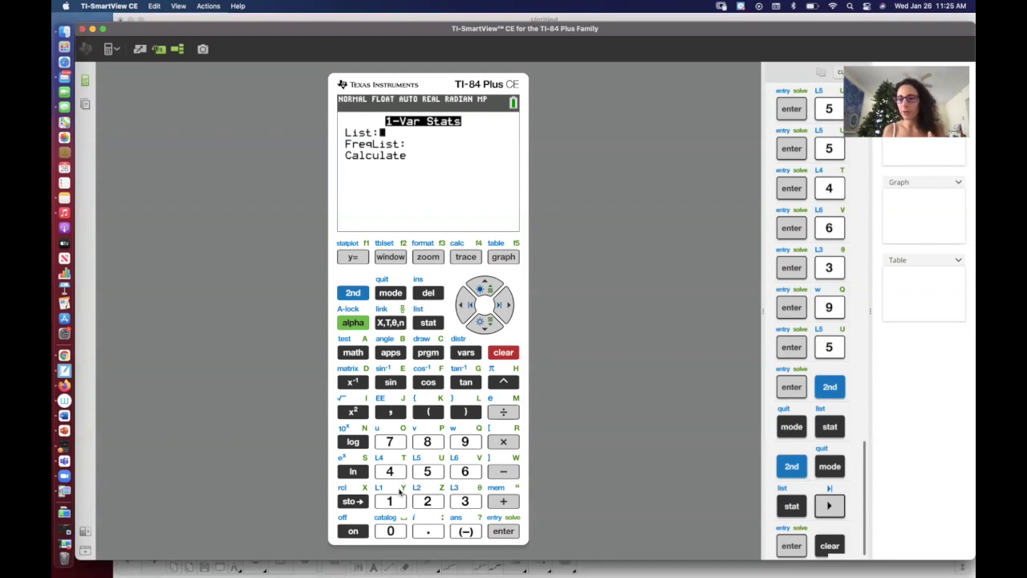
left_click(354, 296)
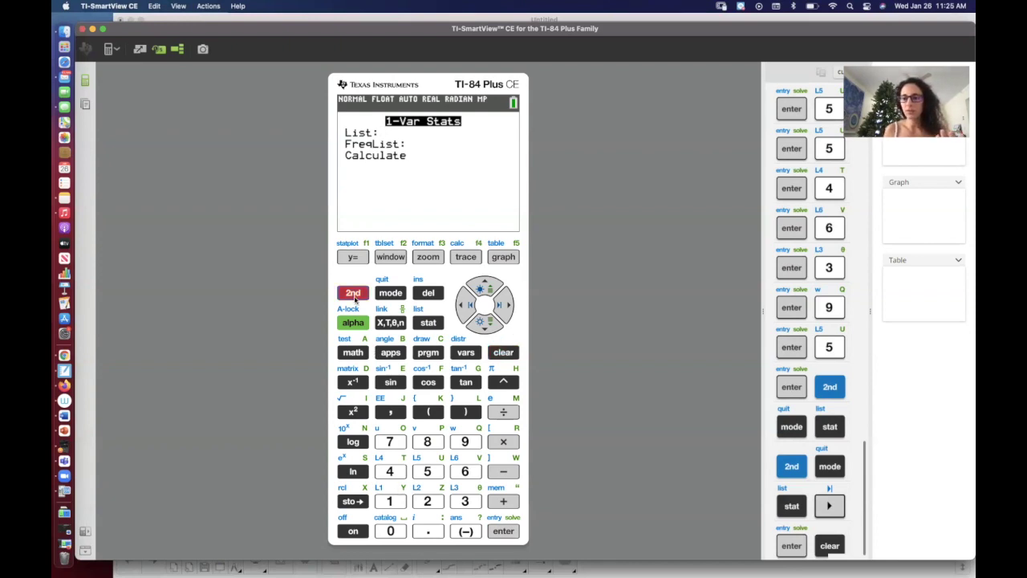
left_click(391, 501)
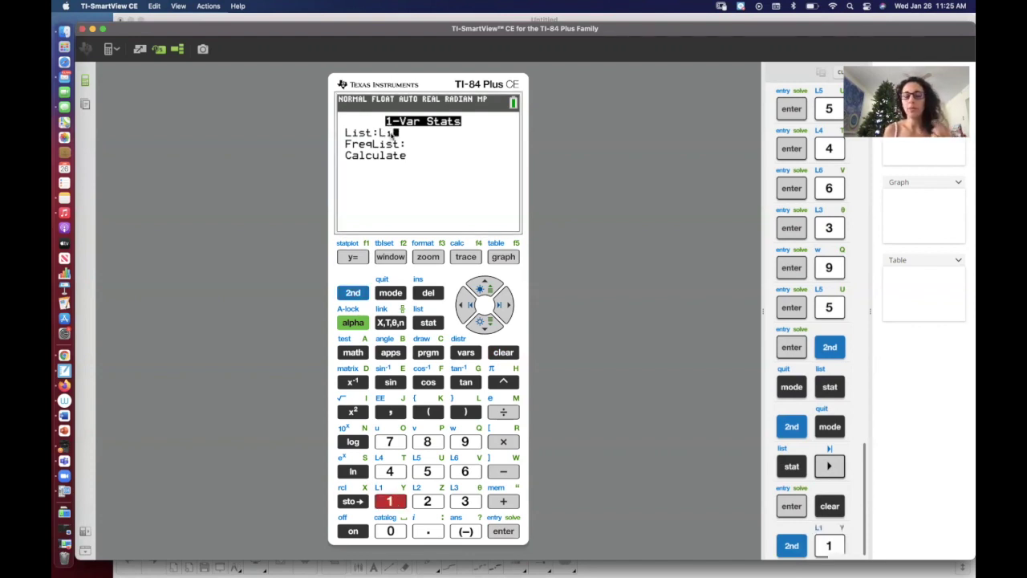
left_click(484, 322)
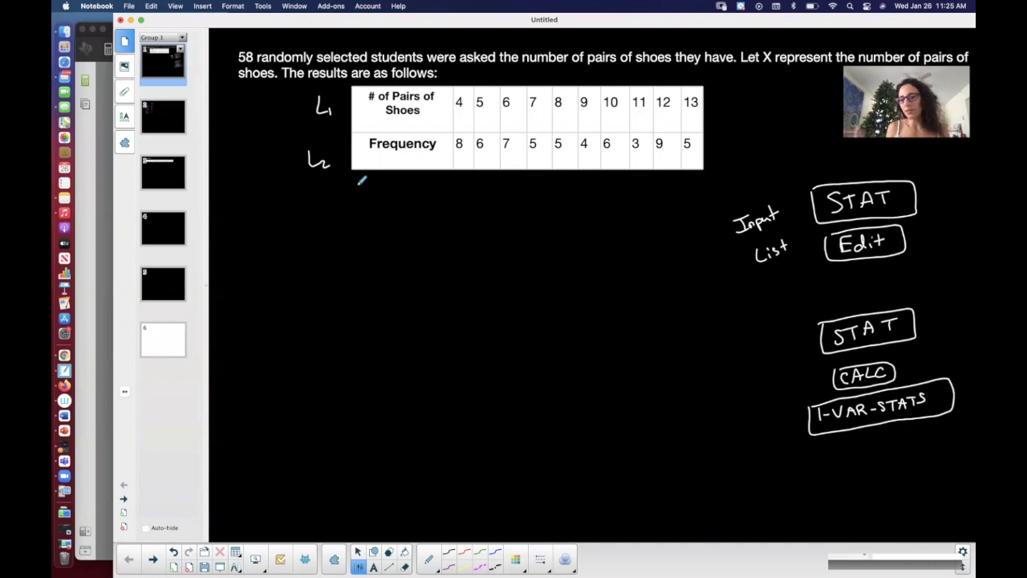
After consulting the Notebook table, switch to the calculator, set FreqList to L2 and calculate the 1-Var Stats.
key("super+Tab")
key("super+Tab")
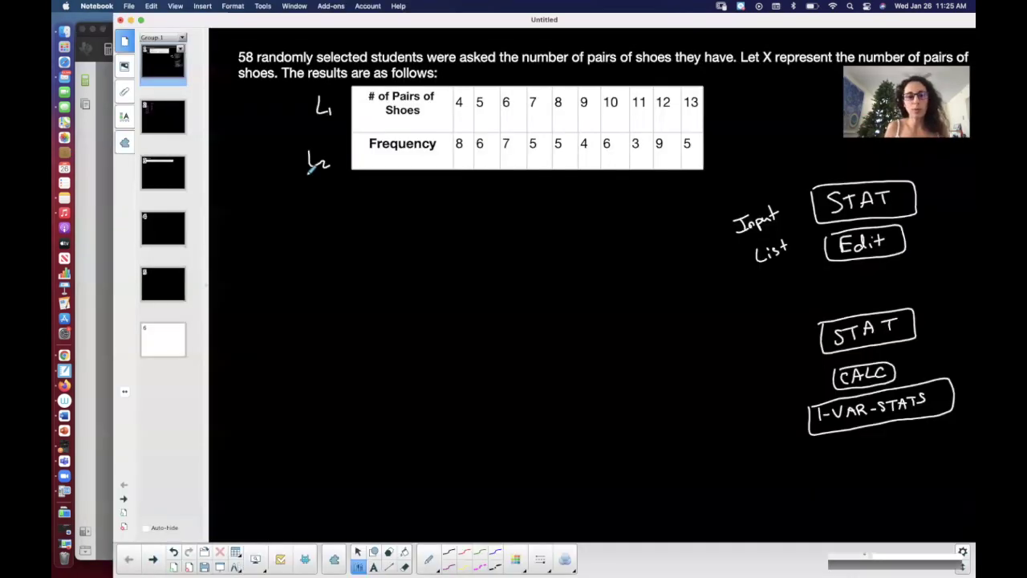
key("super+Tab")
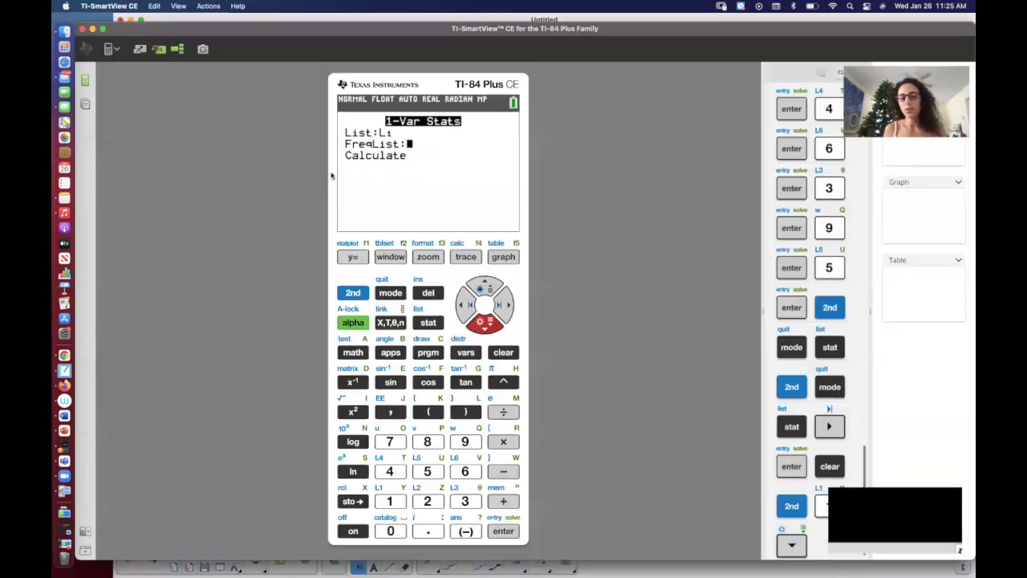
left_click(352, 293)
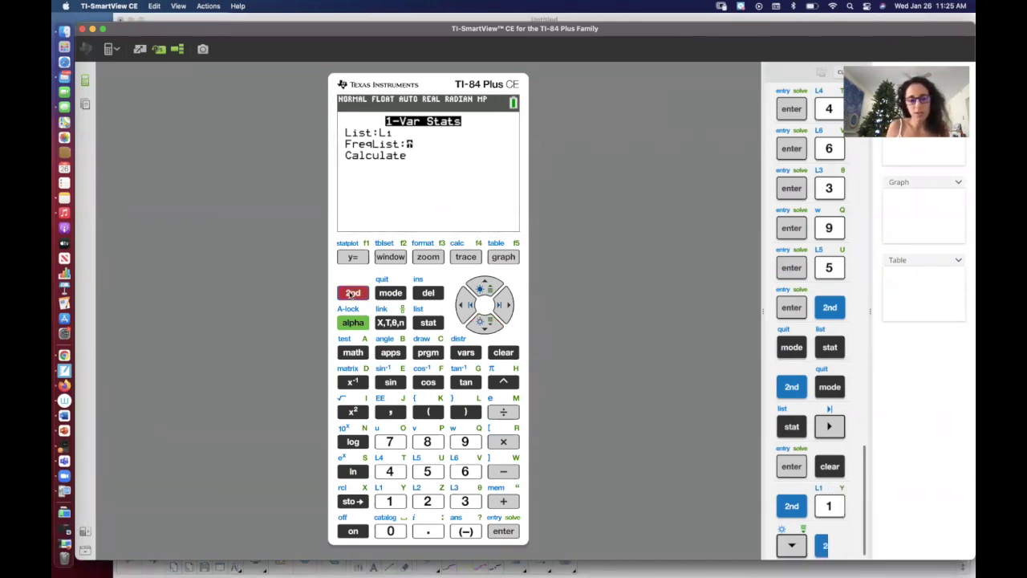
left_click(423, 501)
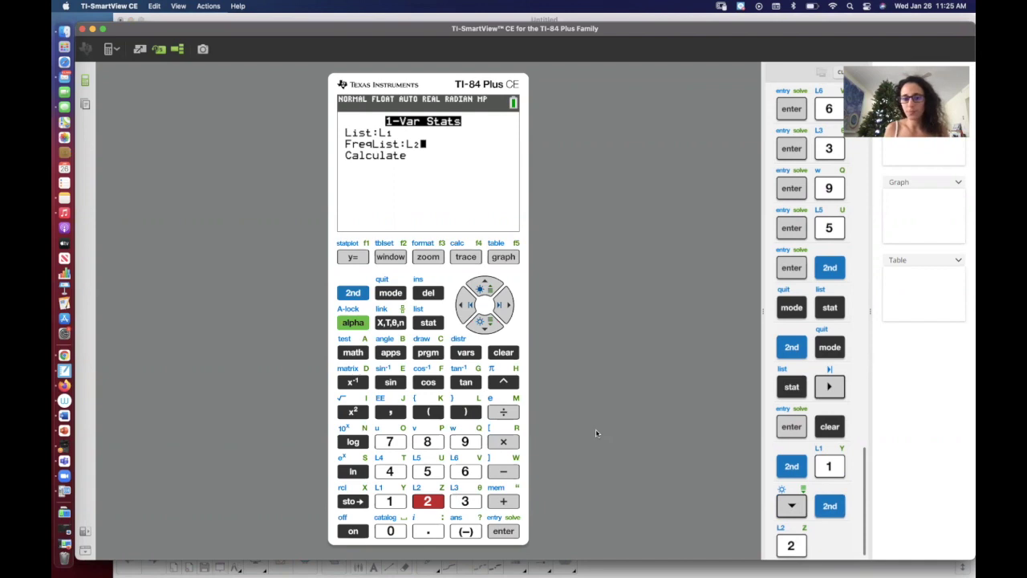
left_click(486, 325)
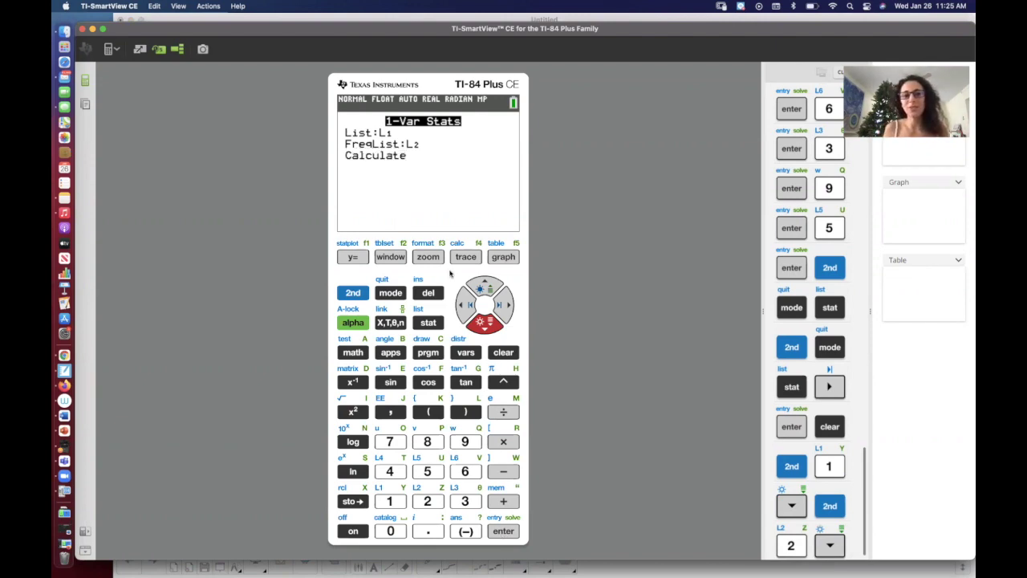
left_click(499, 530)
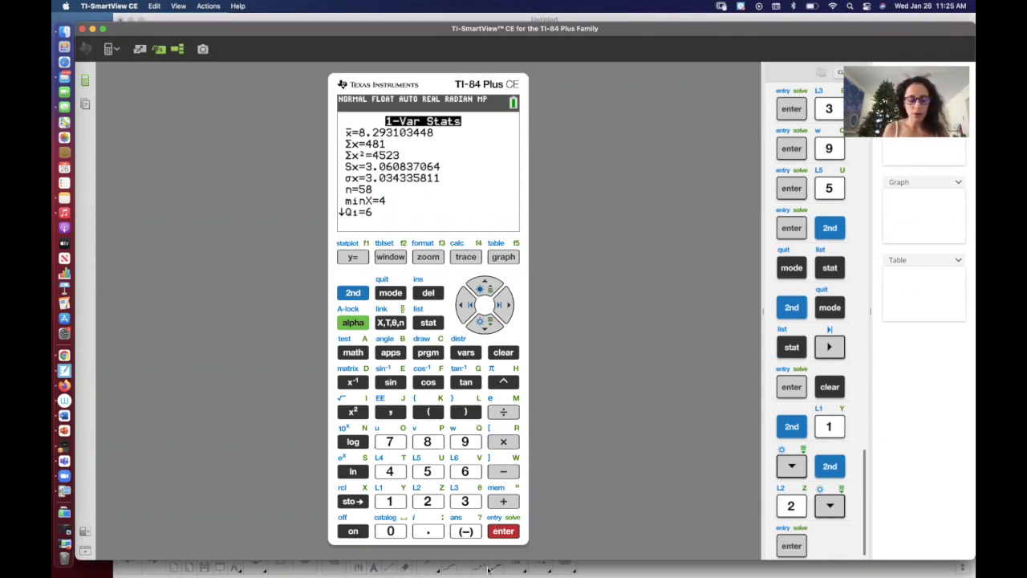
Capture the calculator's 1-Var Stats results screen, insert the image in Notebook, and shrink and place it below the shoe-pairs table.
key("super+shift+4")
left_click_drag(333, 90, 522, 234)
key("super+Tab")
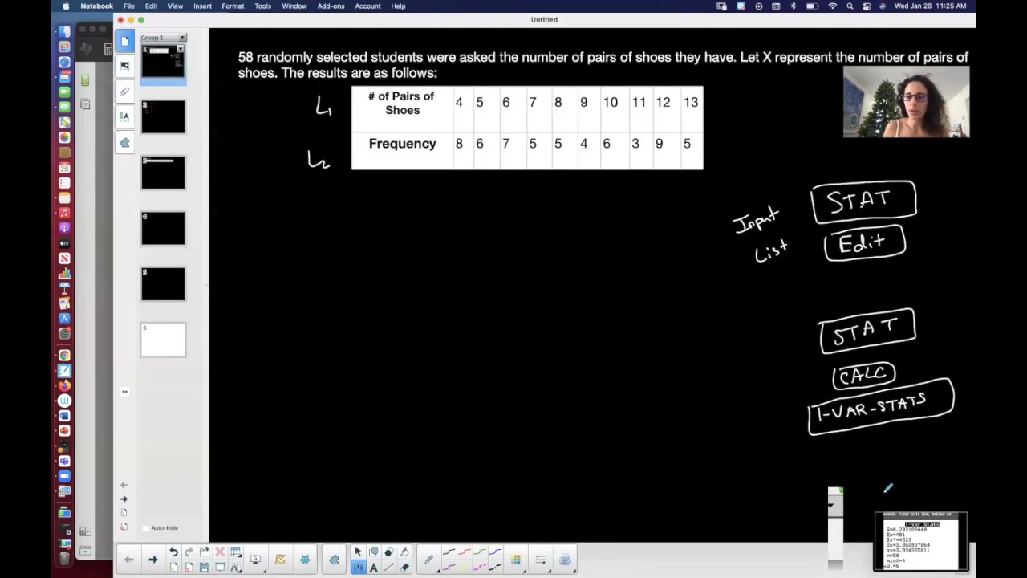
left_click_drag(901, 527, 531, 263)
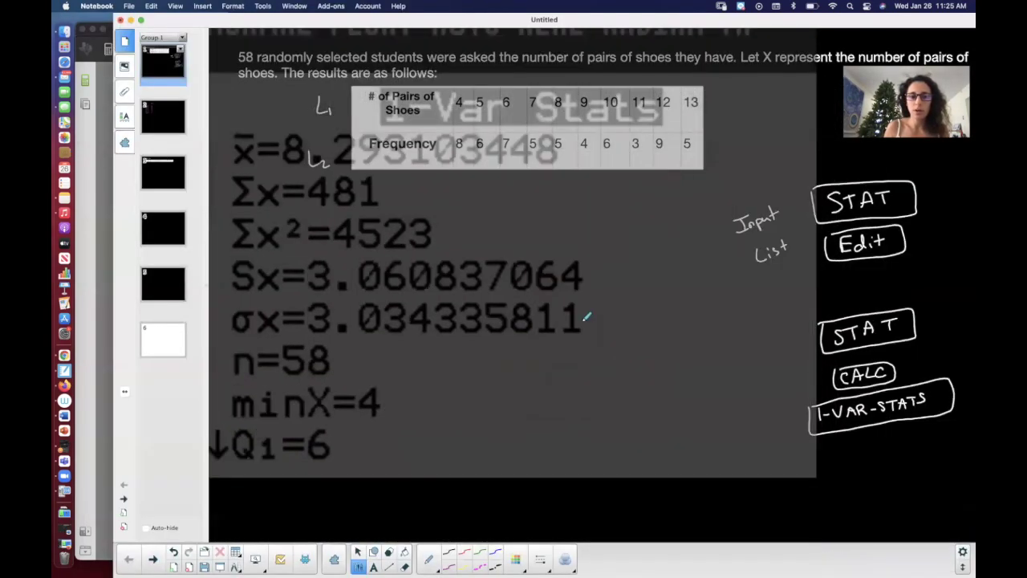
left_click(359, 553)
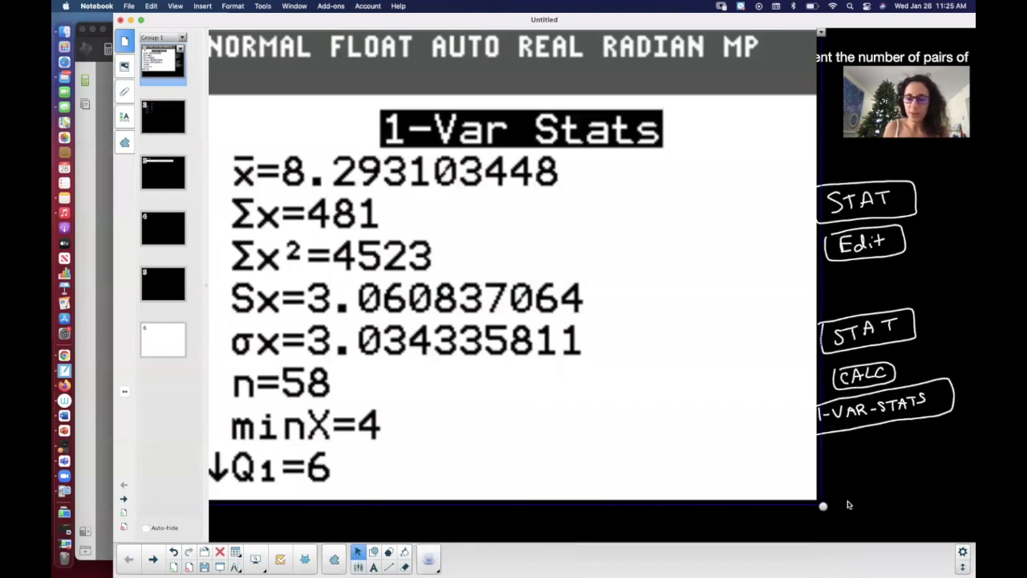
left_click_drag(823, 506, 478, 237)
left_click_drag(431, 161, 589, 360)
left_click(357, 566)
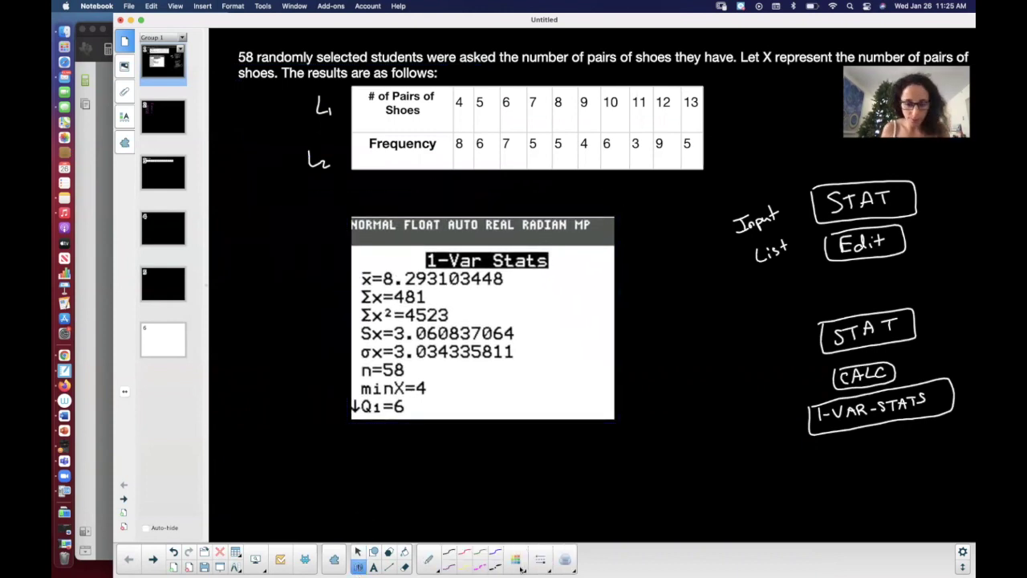
left_click(516, 559)
left_click(542, 555)
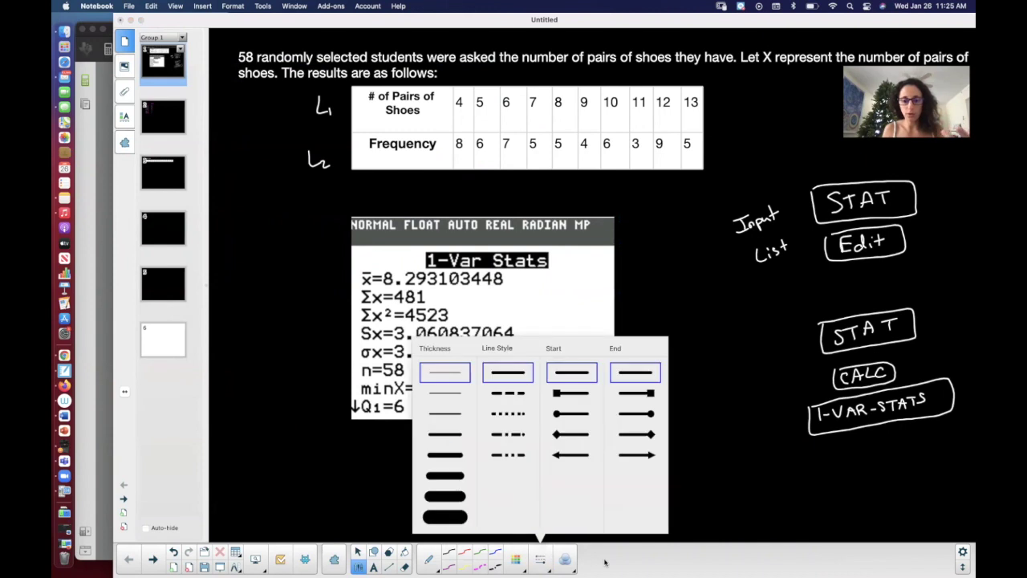
left_click(607, 564)
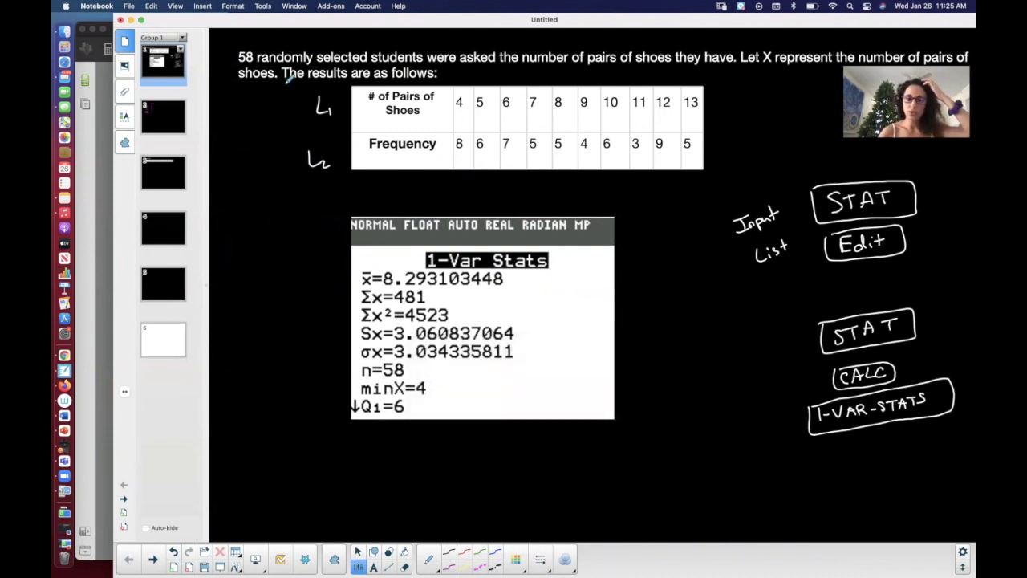
Handwrite "sample mean" with an arrow to x̄ and "sample st. dev." with an arrow to Sx beside the results image.
mouse_move(325, 280)
left_mouse_down()
mouse_move(351, 279)
mouse_move(344, 284)
left_mouse_up()
mouse_move(243, 280)
left_mouse_down()
mouse_move(268, 288)
mouse_move(263, 277)
mouse_move(279, 270)
mouse_move(282, 292)
mouse_move(306, 276)
left_mouse_up()
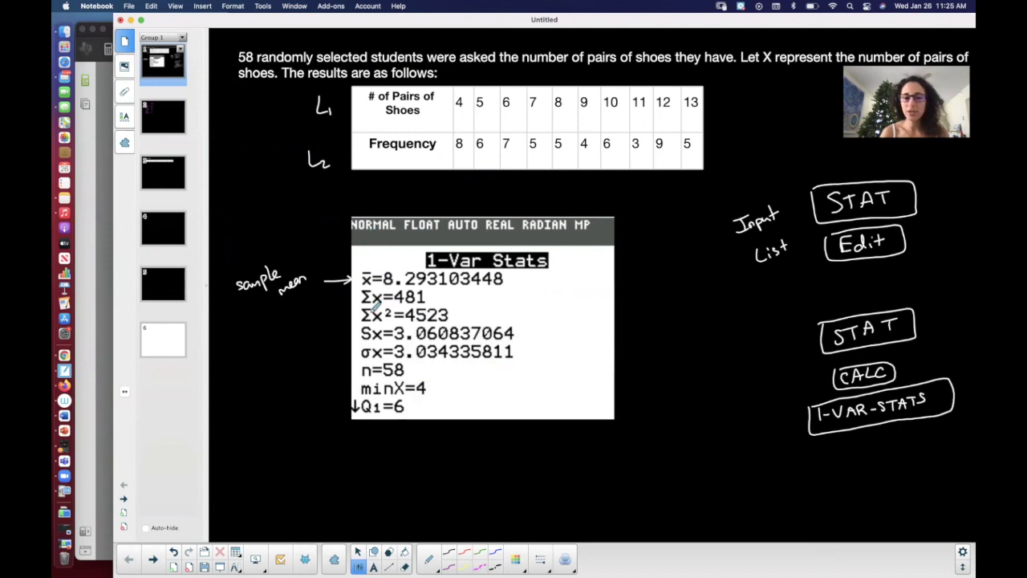
left_click_drag(332, 336, 349, 334)
left_click_drag(341, 329, 341, 339)
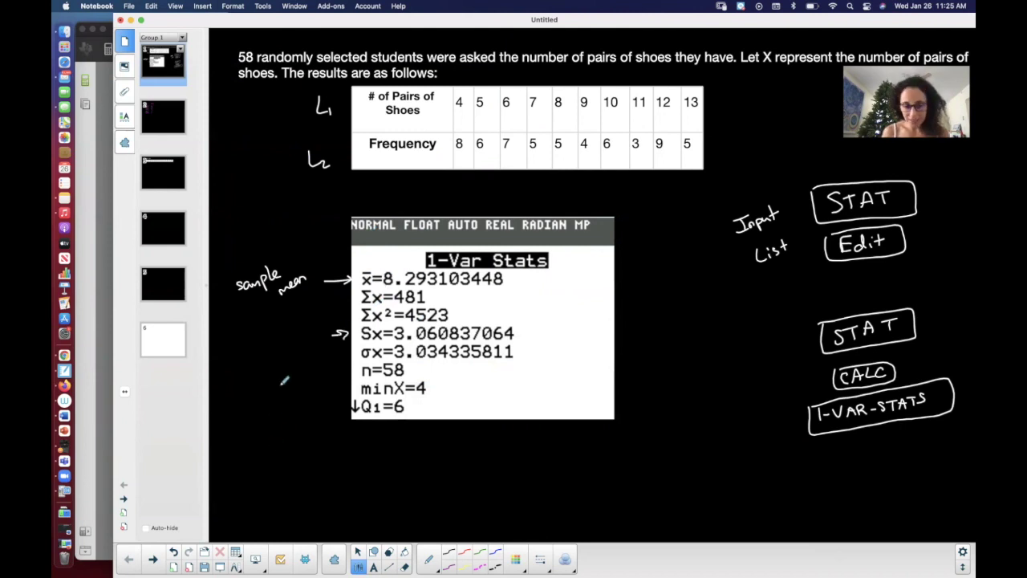
mouse_move(233, 343)
left_mouse_down()
mouse_move(265, 332)
mouse_move(271, 349)
mouse_move(303, 331)
left_mouse_up()
key("ctrl+z")
mouse_move(226, 348)
left_mouse_down()
mouse_move(261, 326)
mouse_move(274, 324)
mouse_move(260, 347)
mouse_move(305, 334)
left_mouse_up()
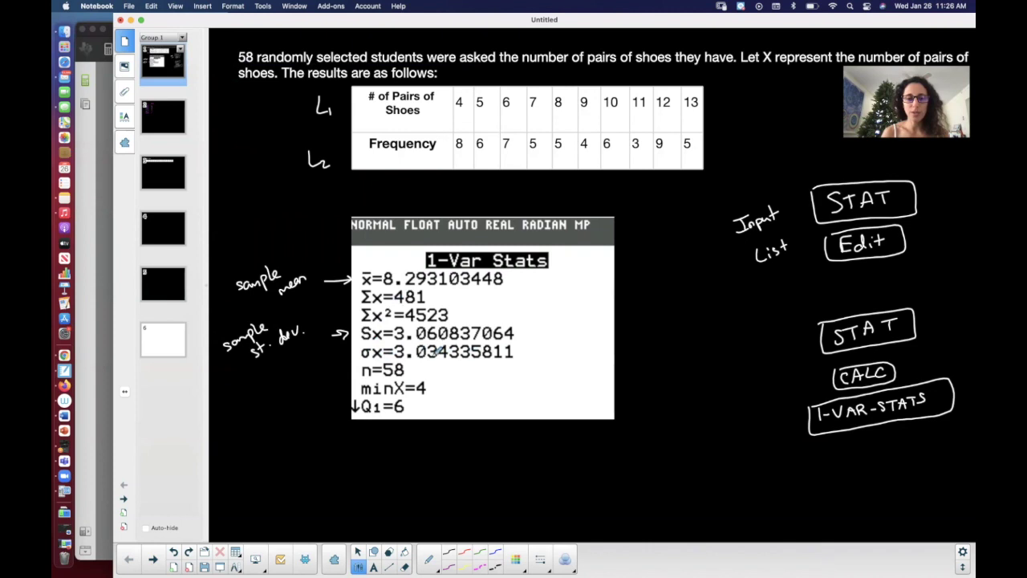
Handwrite "sample size" with an arrow to n beside the results image.
left_click_drag(341, 373, 349, 373)
left_click_drag(345, 368, 350, 373)
mouse_move(259, 384)
left_mouse_down()
mouse_move(254, 392)
mouse_move(299, 372)
mouse_move(324, 381)
left_mouse_up()
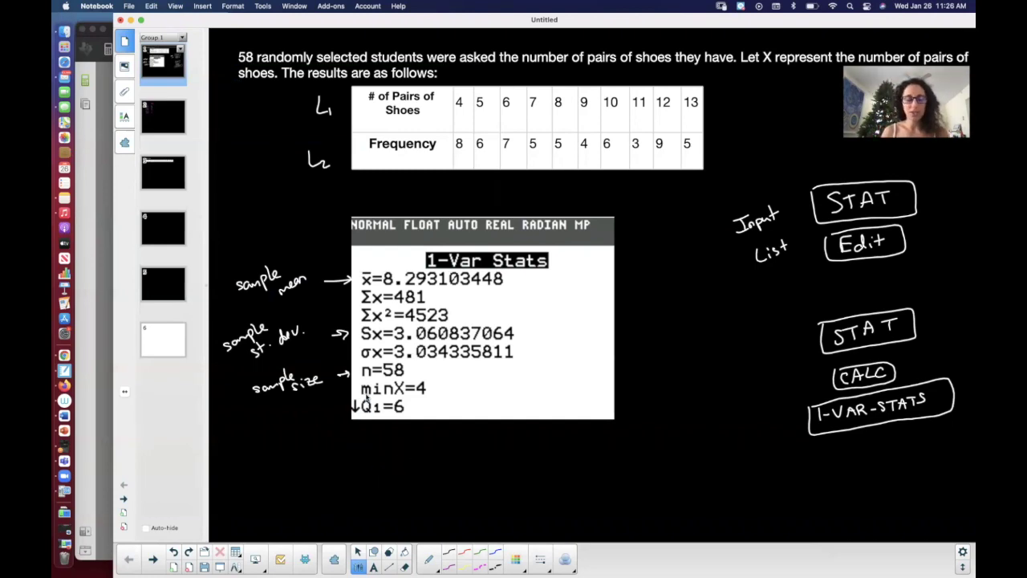
After viewing the remaining 1-Var Stats results on the calculator, return to Notebook and handwrite a circled x̄ = 8.3 below the results image.
key("super+Tab")
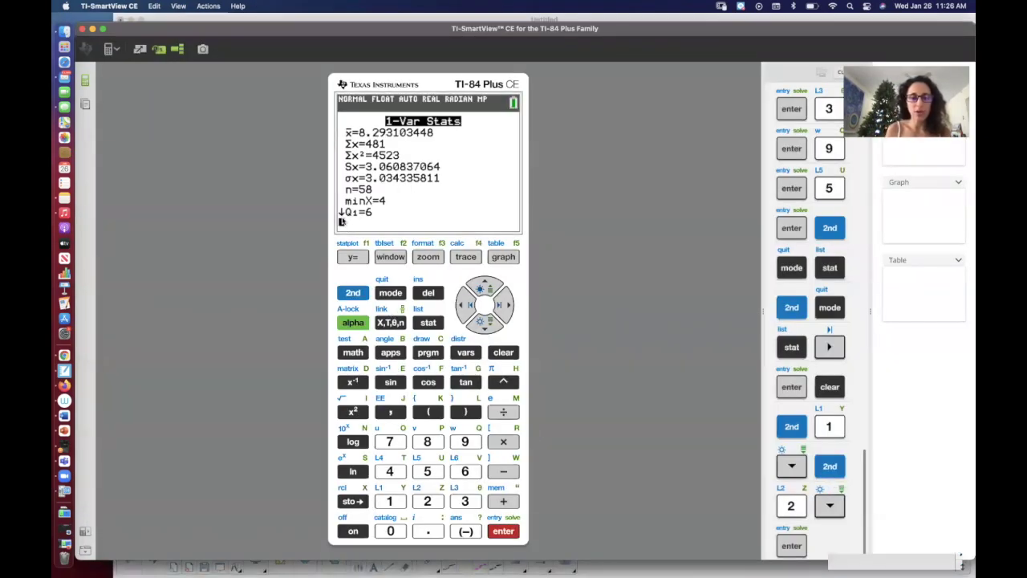
left_click(482, 322)
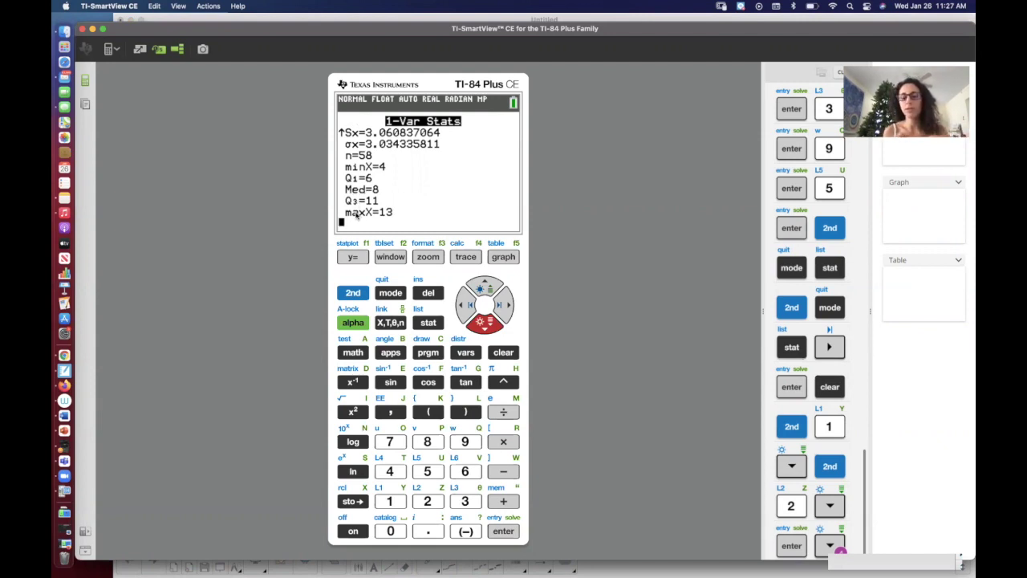
key("super+Tab")
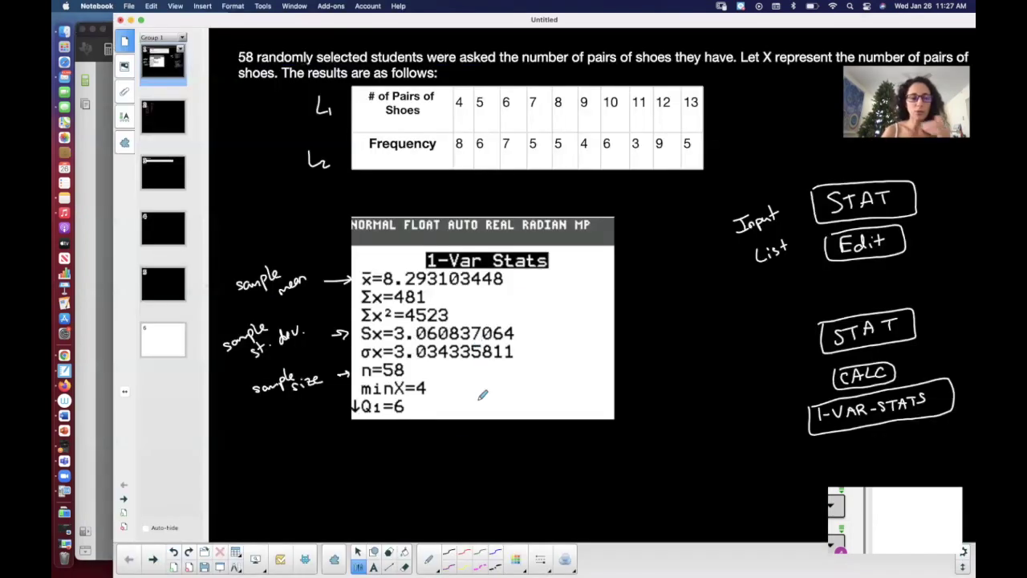
mouse_move(308, 465)
left_mouse_down()
mouse_move(316, 477)
mouse_move(307, 476)
mouse_move(315, 460)
mouse_move(337, 466)
left_mouse_up()
mouse_move(325, 474)
left_mouse_down()
mouse_move(387, 467)
mouse_move(308, 487)
left_mouse_up()
left_click_drag(408, 482, 372, 457)
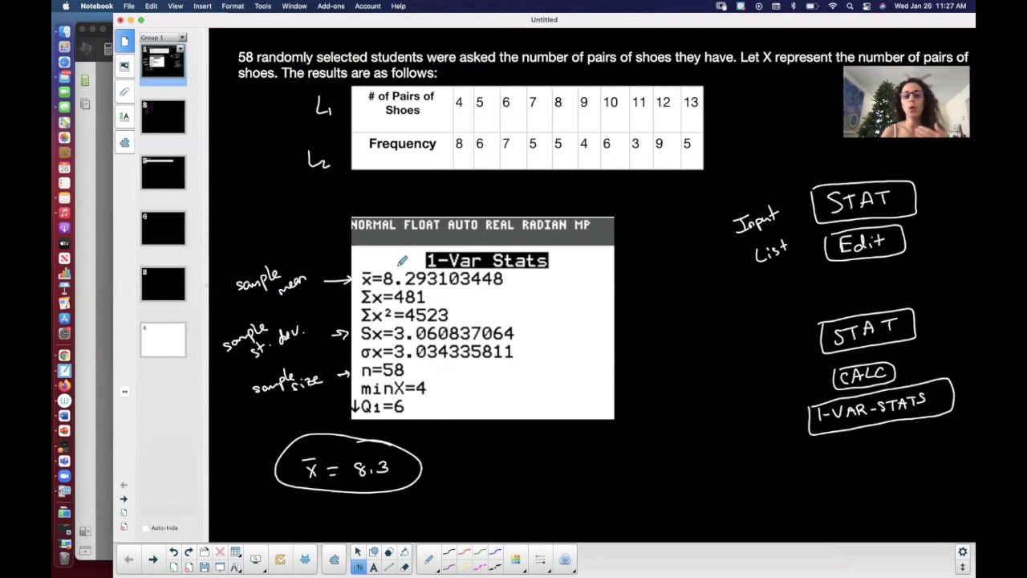
Handwrite a circled S = 3.1 beside the circled mean.
scroll(403, 262, "down", 2)
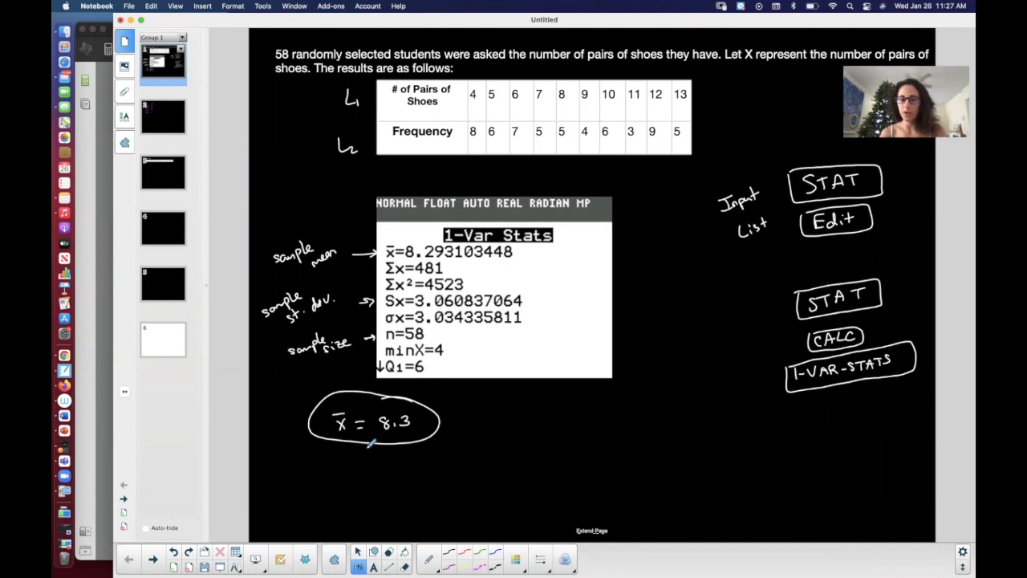
mouse_move(527, 413)
left_mouse_down()
mouse_move(517, 426)
mouse_move(546, 415)
left_mouse_up()
left_click_drag(536, 423, 547, 422)
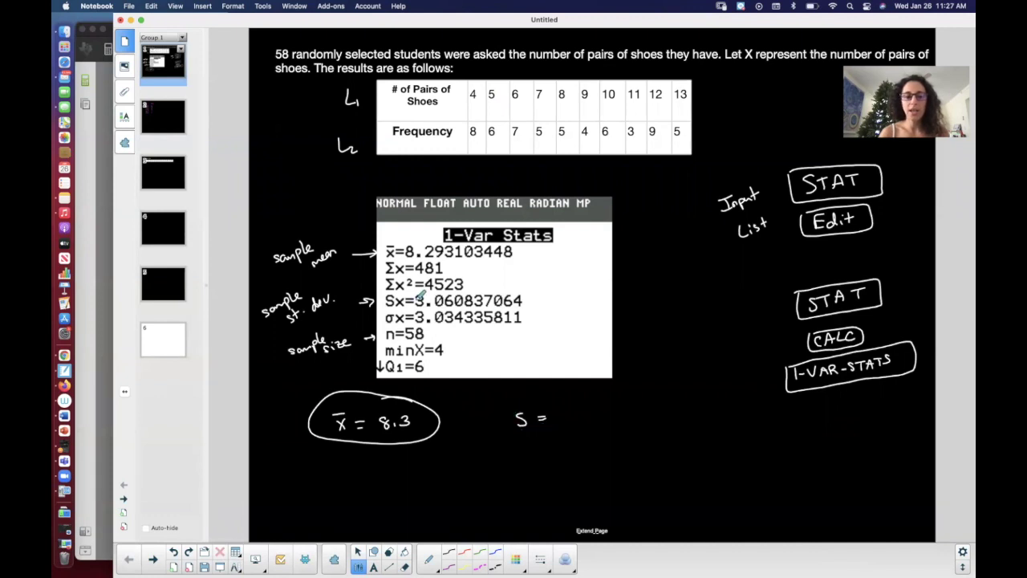
mouse_move(563, 409)
left_mouse_down()
mouse_move(568, 423)
mouse_move(584, 420)
left_mouse_up()
left_click(574, 419)
mouse_move(520, 396)
left_mouse_down()
mouse_move(609, 389)
mouse_move(526, 399)
left_mouse_up()
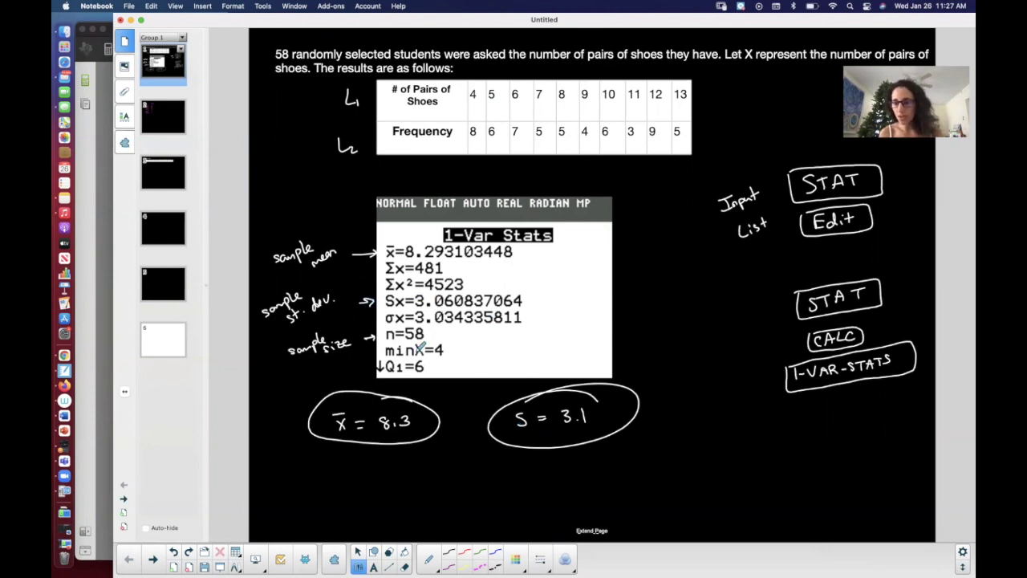
Open the second page with the class-interval frequency table and draw a blank third column next to freq.
left_click(163, 119)
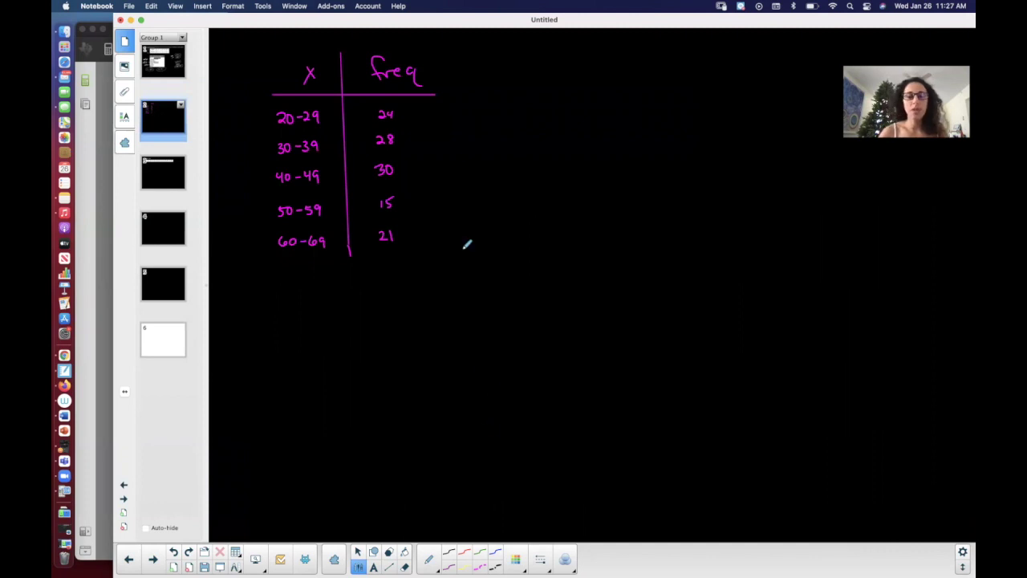
left_click_drag(442, 48, 451, 226)
left_click_drag(431, 93, 518, 93)
left_click_drag(454, 226, 461, 250)
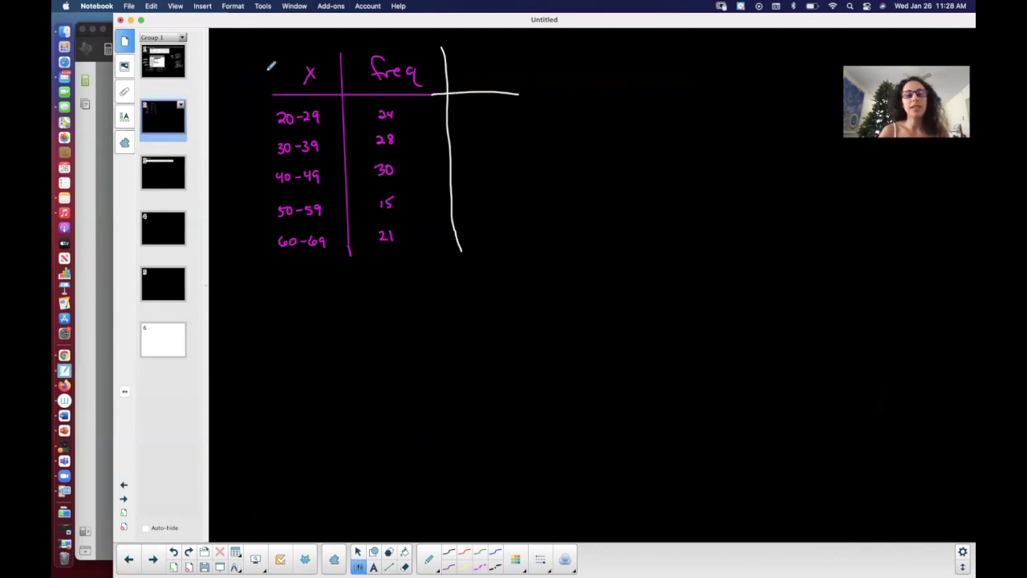
After comparing with the shoe-pairs page, head the new column Class Midpt and handwrite (20+29)/2 beside the table.
key("Page_Up")
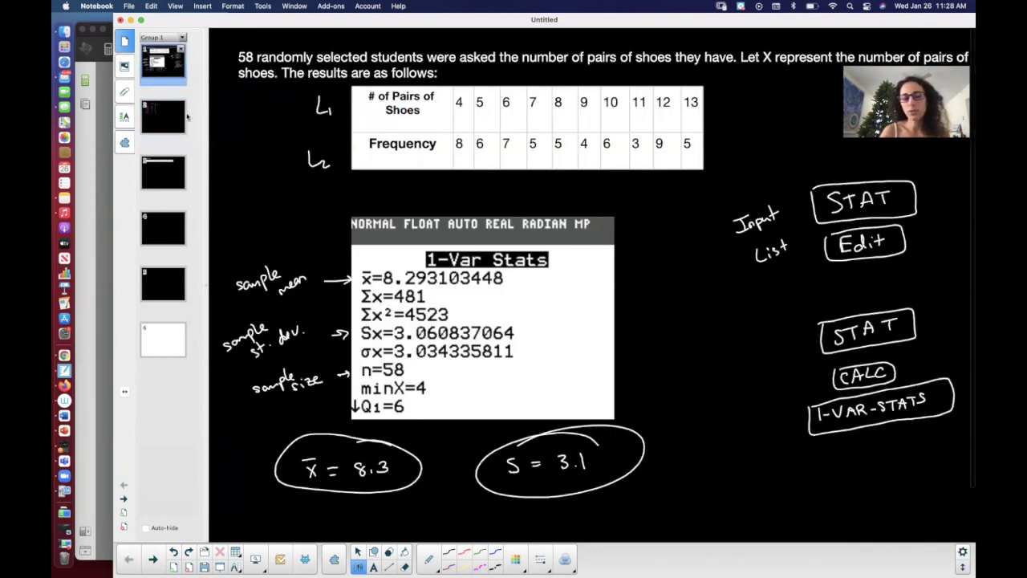
left_click(178, 120)
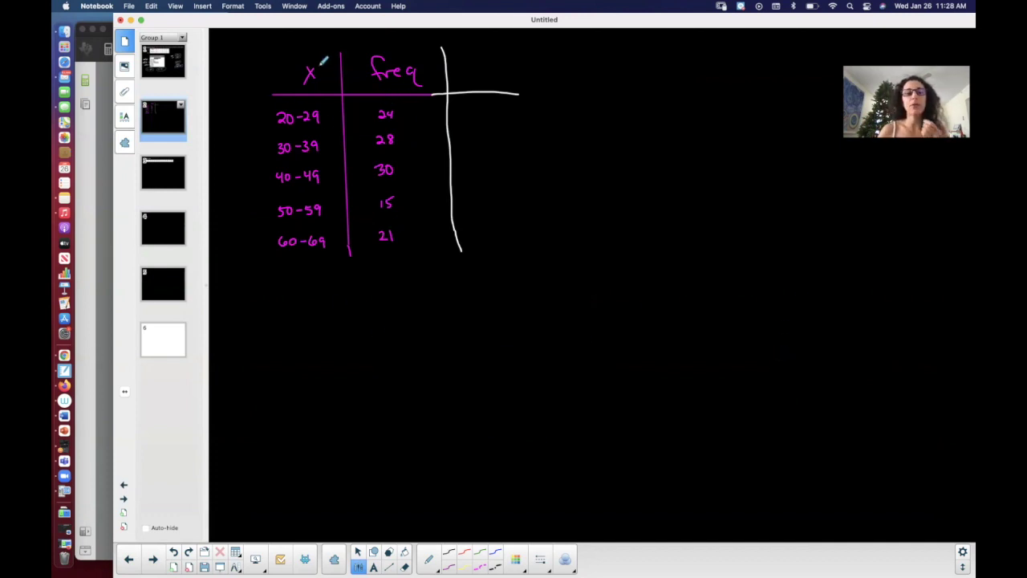
left_click(166, 60)
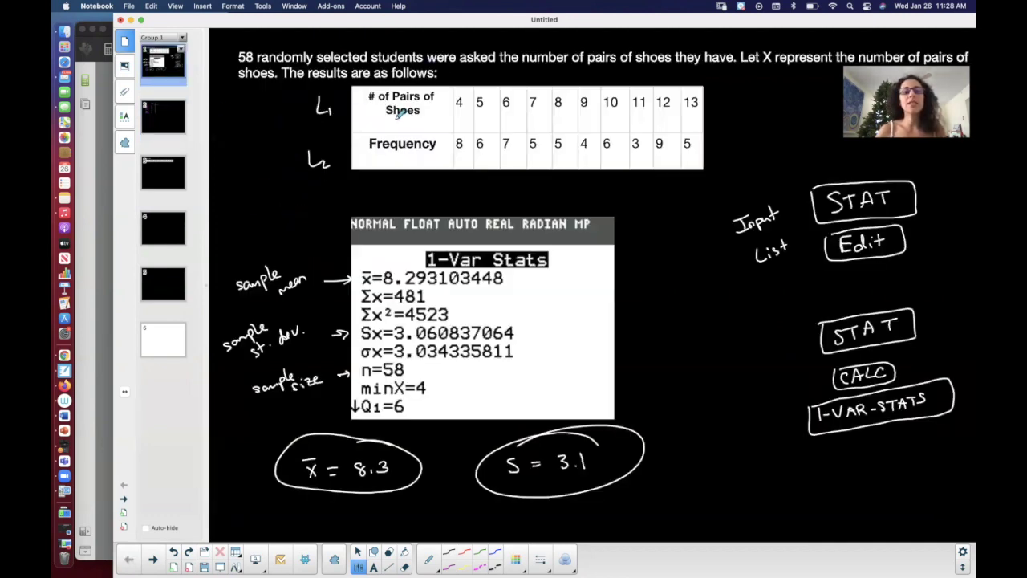
left_click(163, 116)
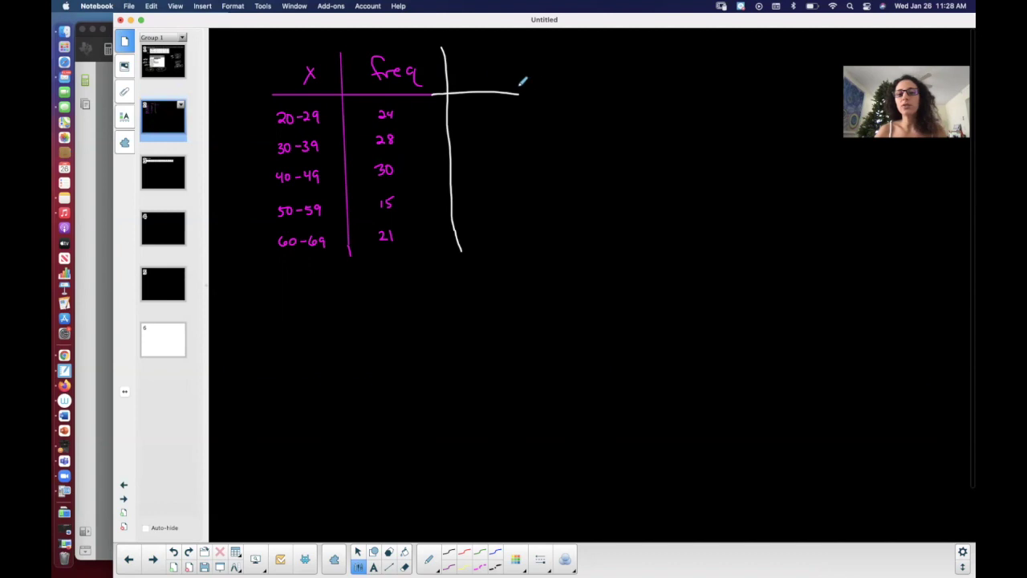
left_click_drag(519, 94, 535, 93)
mouse_move(473, 64)
left_mouse_down()
mouse_move(534, 71)
mouse_move(560, 54)
mouse_move(539, 92)
mouse_move(568, 91)
left_mouse_up()
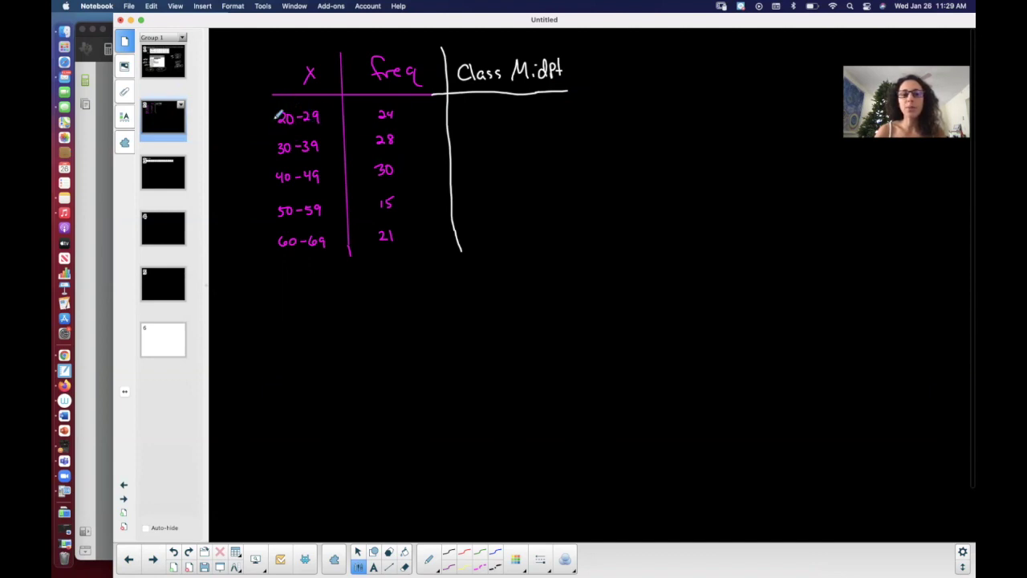
mouse_move(606, 93)
left_mouse_down()
mouse_move(642, 85)
mouse_move(630, 115)
left_mouse_up()
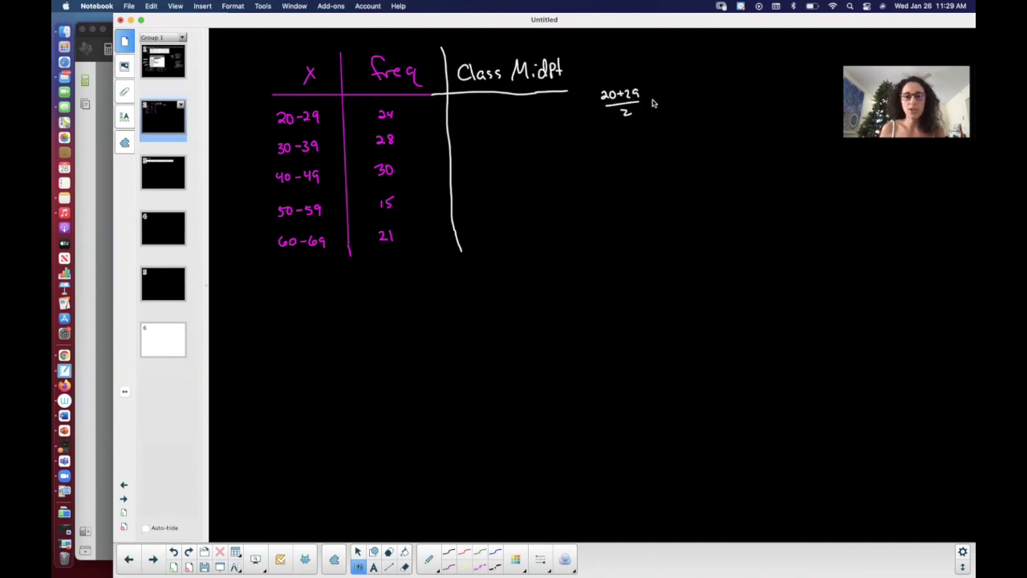
Switch to the calculator, clear its screen, calculate 20+29 and divide the answer by 2.
key("super+Tab")
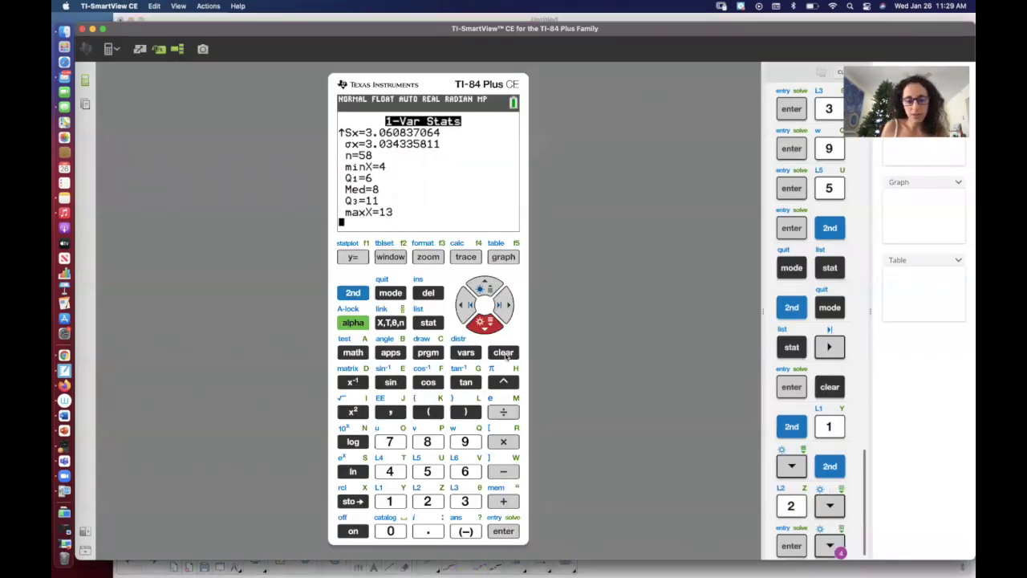
left_click(504, 353)
left_click(427, 501)
left_click(389, 530)
left_click(499, 503)
left_click(427, 500)
left_click(465, 441)
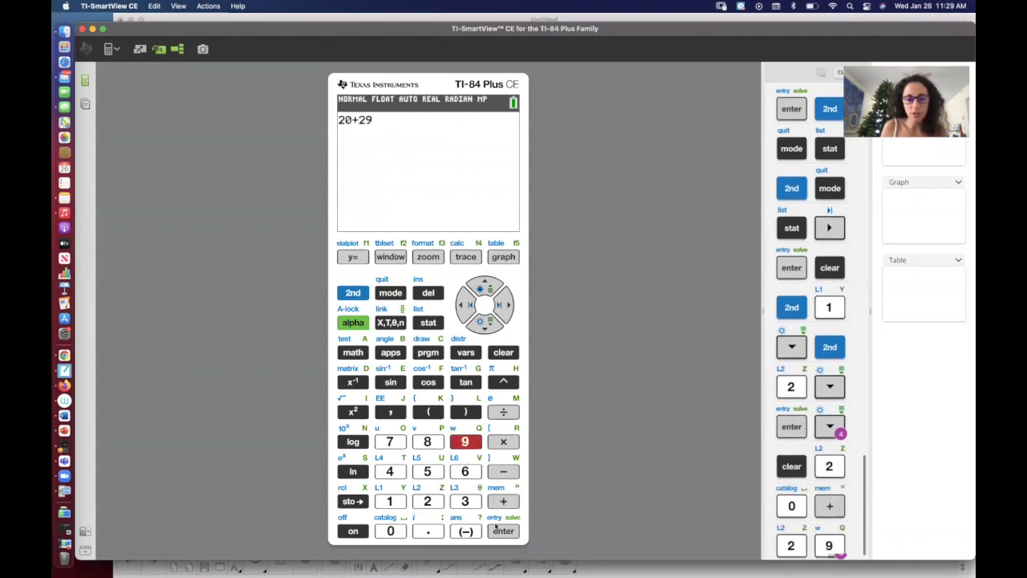
left_click(499, 531)
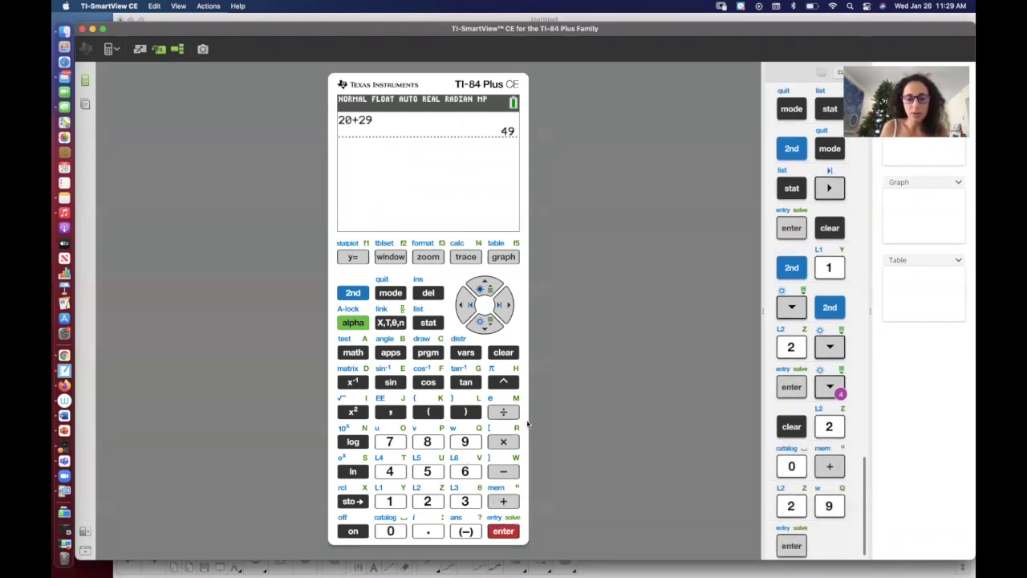
left_click(503, 411)
left_click(427, 500)
left_click(503, 532)
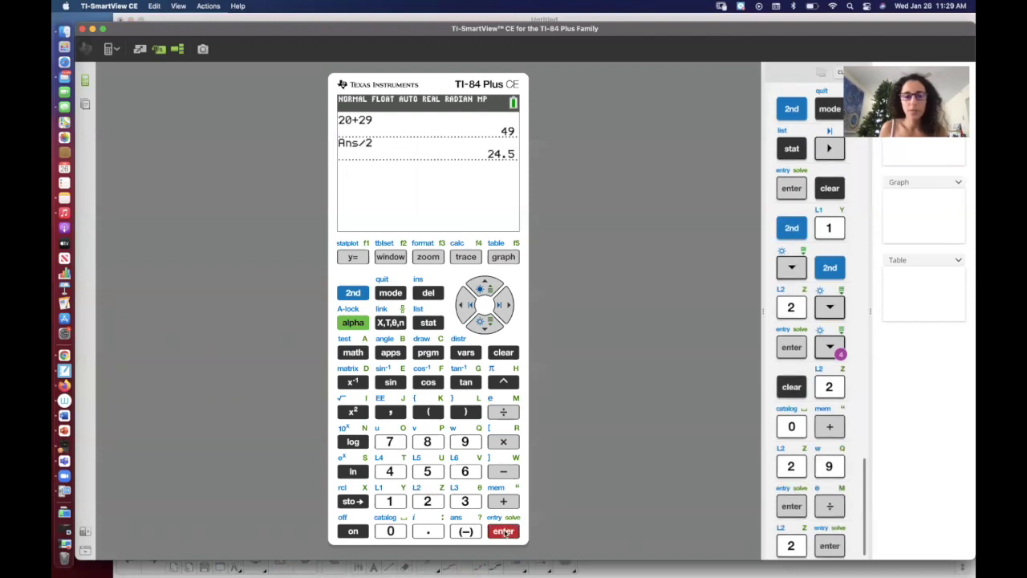
Switch to the notebook and fill the Class Midpt column with 24.5, 34.5, 44.5, 54.5 and 64.5, writing (30+39)/2 beside the table.
key("super+Tab")
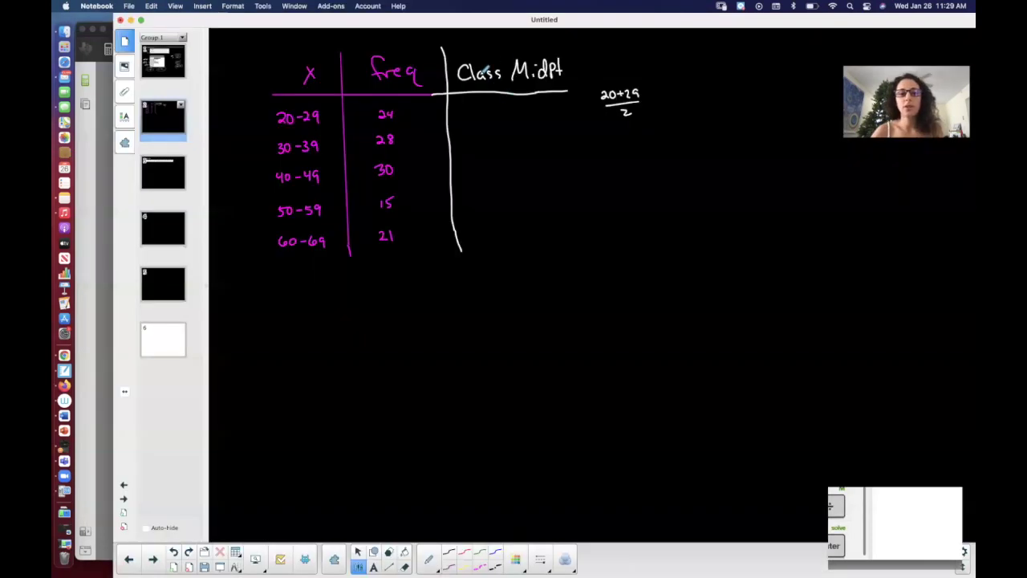
mouse_move(488, 100)
left_mouse_down()
mouse_move(495, 110)
mouse_move(518, 106)
left_mouse_up()
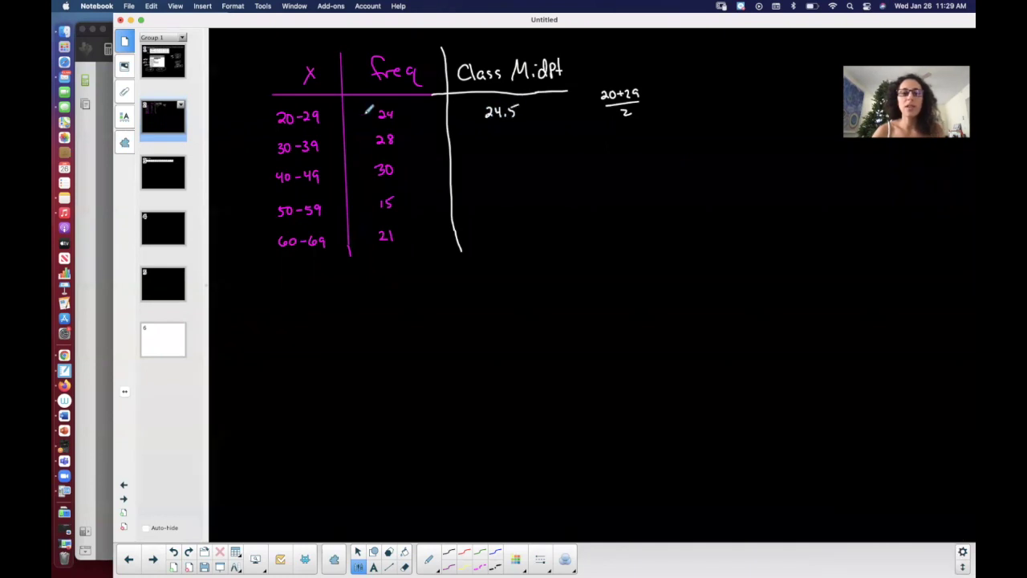
mouse_move(615, 127)
left_mouse_down()
mouse_move(621, 138)
mouse_move(657, 132)
mouse_move(646, 153)
left_mouse_up()
mouse_move(485, 134)
left_mouse_down()
mouse_move(492, 144)
mouse_move(513, 133)
mouse_move(508, 144)
left_mouse_up()
mouse_move(487, 157)
left_mouse_down()
mouse_move(517, 161)
mouse_move(504, 191)
mouse_move(522, 196)
mouse_move(504, 233)
left_mouse_up()
left_click_drag(504, 233, 515, 231)
left_click(518, 234)
mouse_move(512, 223)
left_mouse_down()
mouse_move(511, 237)
mouse_move(523, 227)
left_mouse_up()
left_click_drag(523, 226, 526, 236)
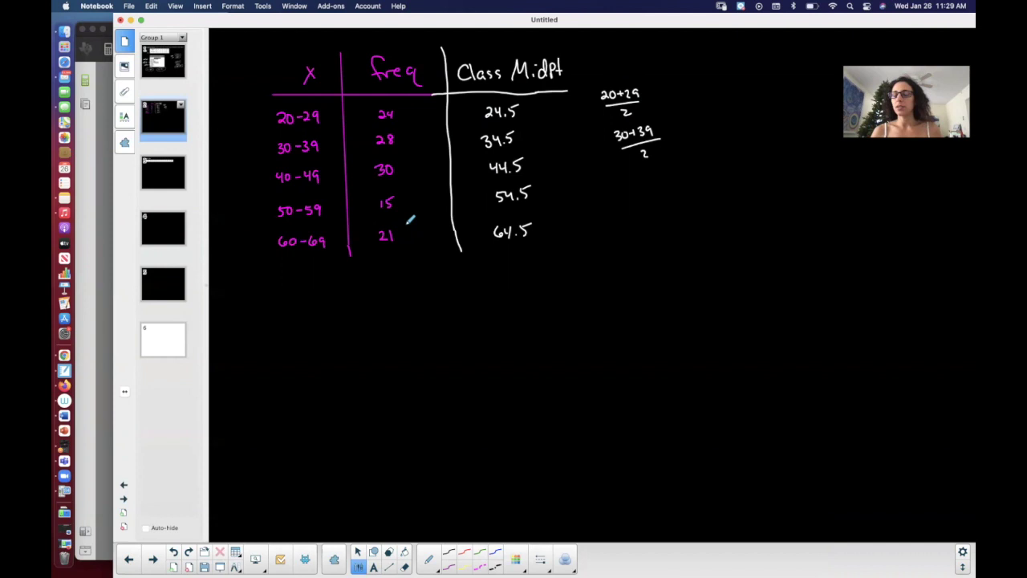
Choose a yellow pen and handwrite L1 above the Class Midpt heading.
left_click(479, 567)
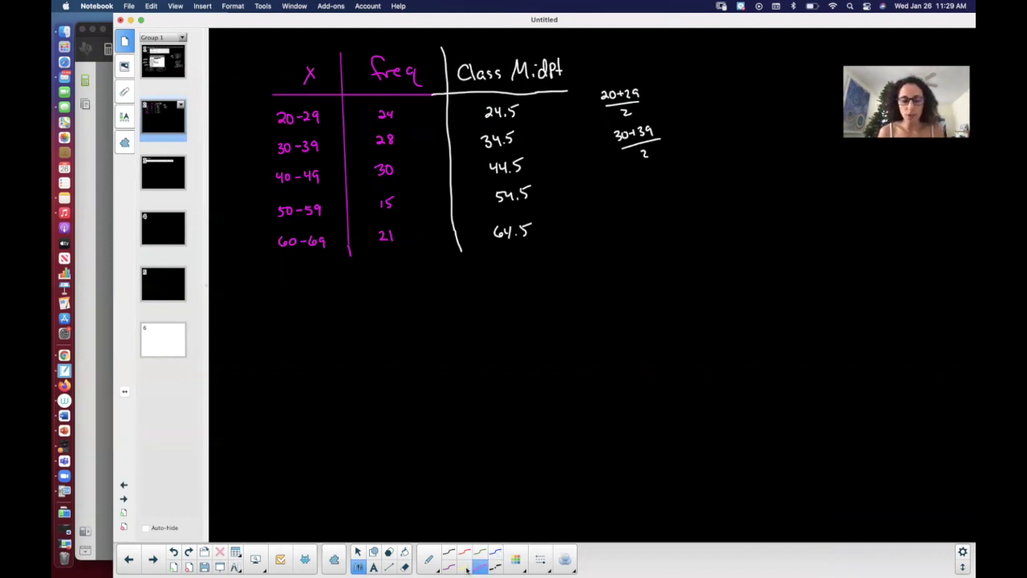
left_click(542, 560)
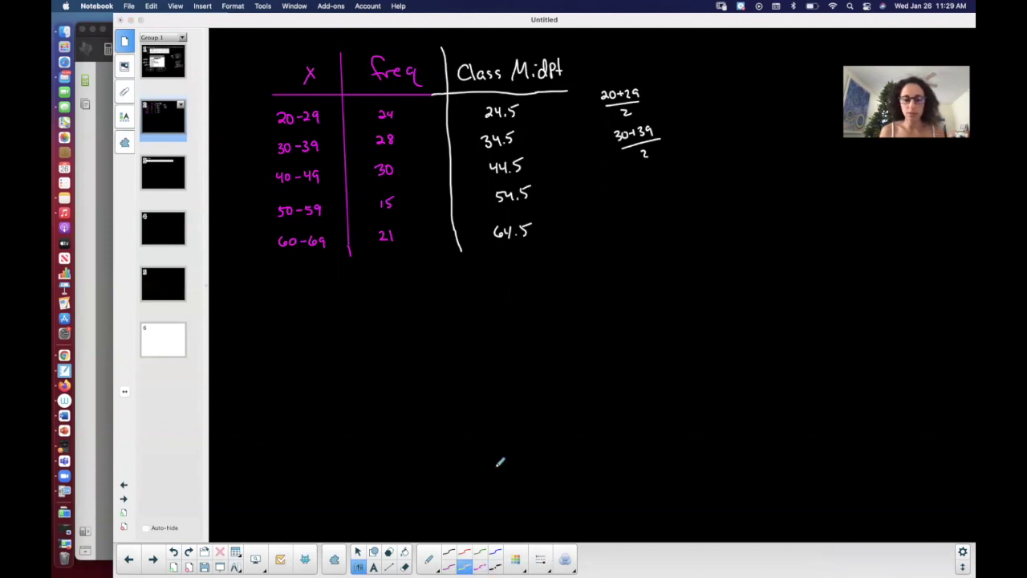
left_click(179, 465)
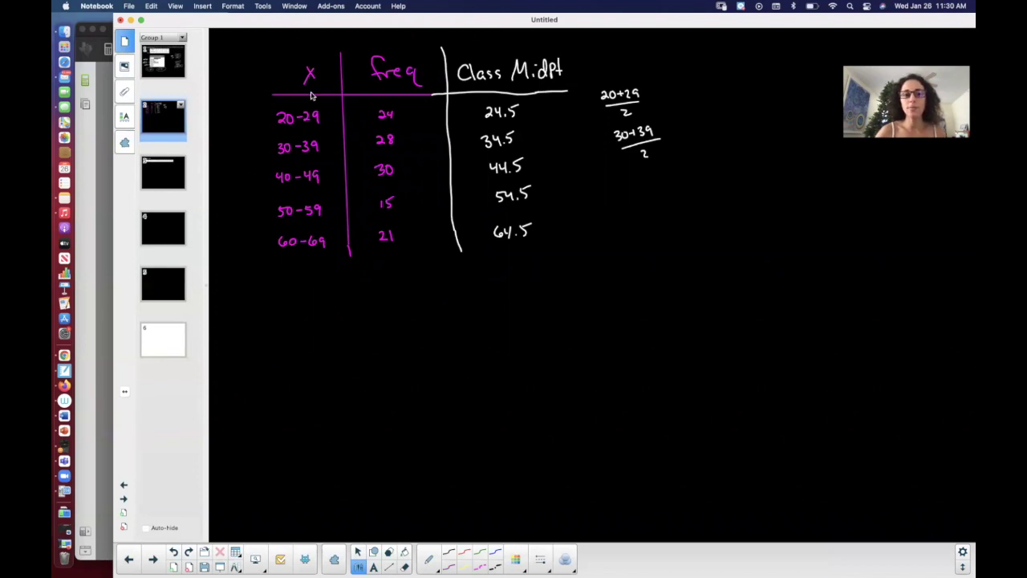
left_click_drag(496, 35, 505, 52)
left_click_drag(510, 44, 509, 53)
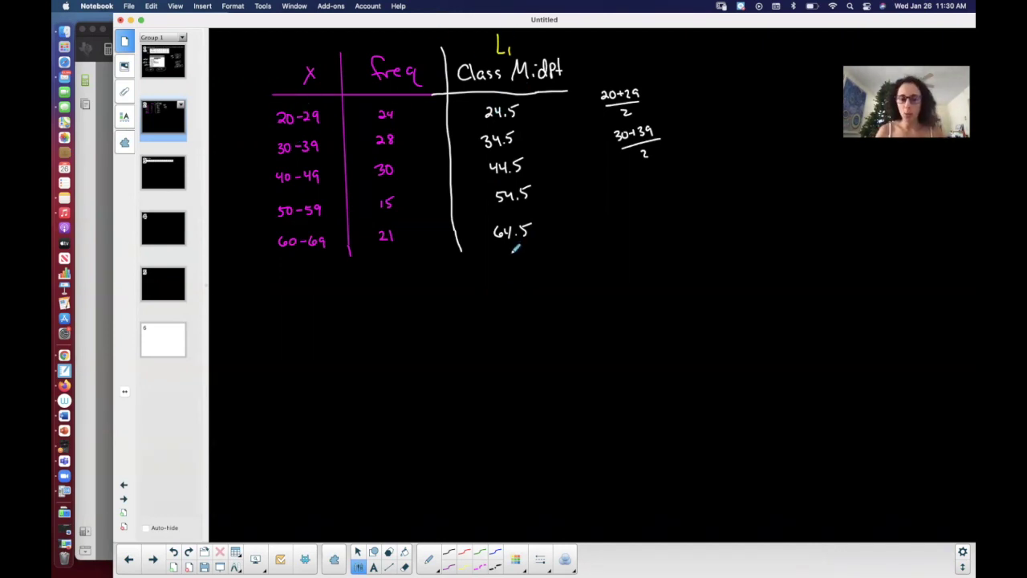
Handwrite a yellow L2 above the freq heading, comparing the list labels with those on the shoe-pairs page.
key("Page_Up")
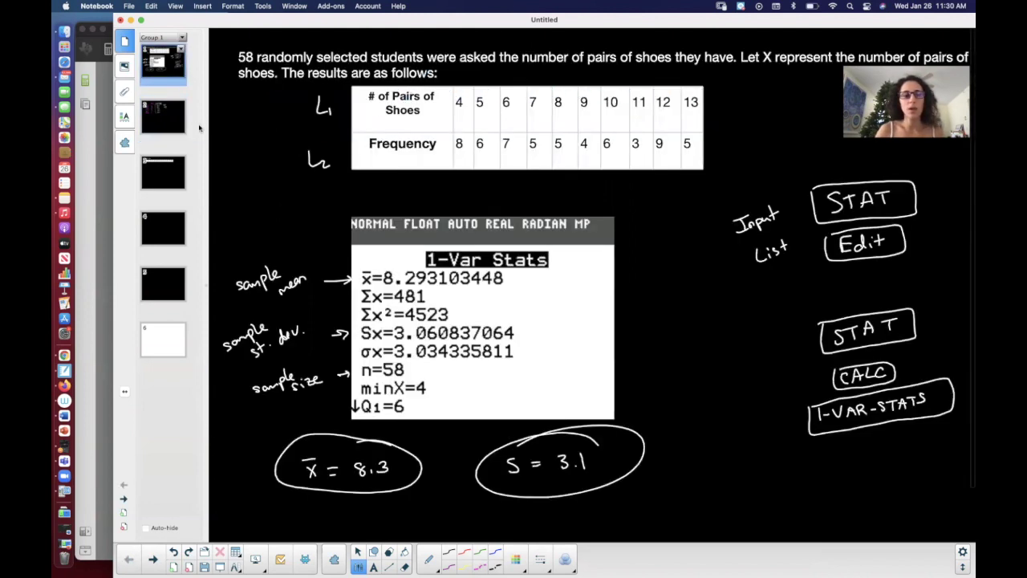
left_click(180, 127)
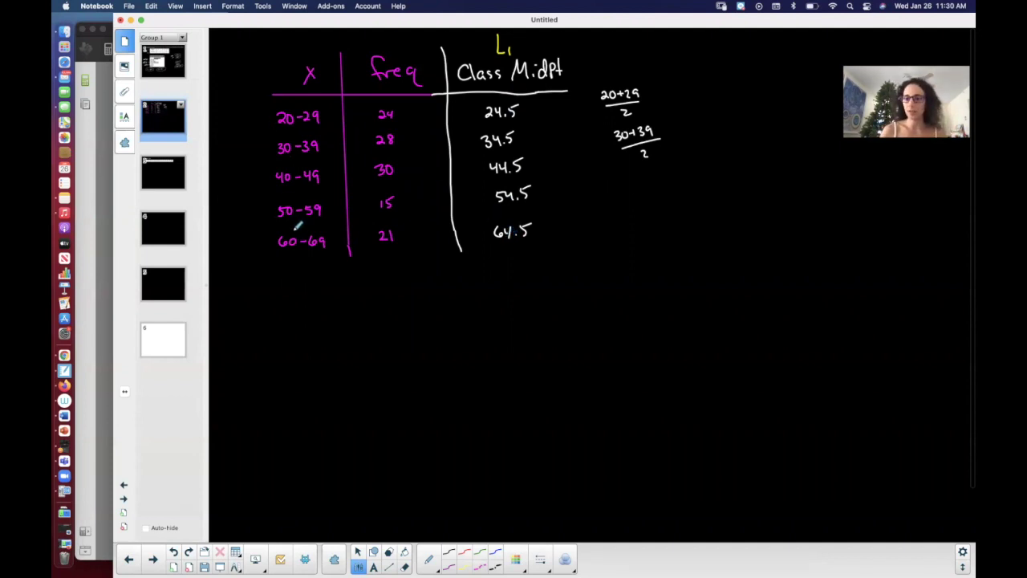
left_click_drag(383, 36, 393, 52)
left_click_drag(390, 42, 401, 52)
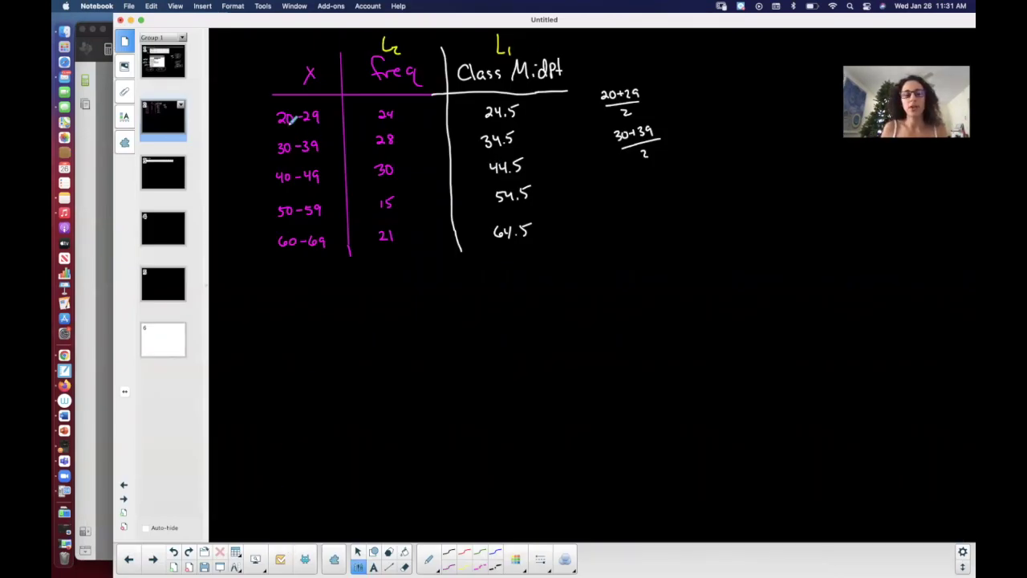
left_click(145, 64)
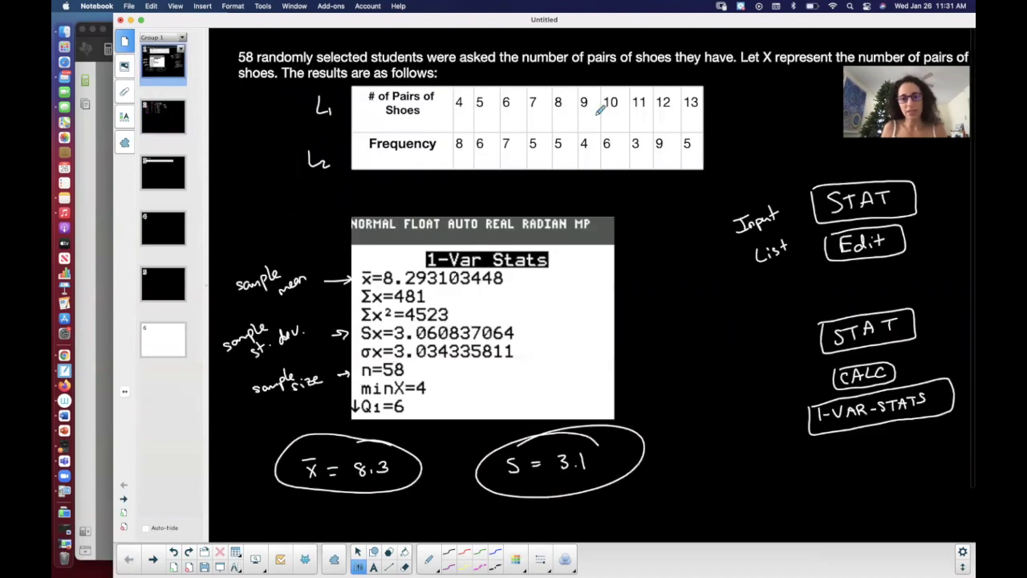
left_click(169, 116)
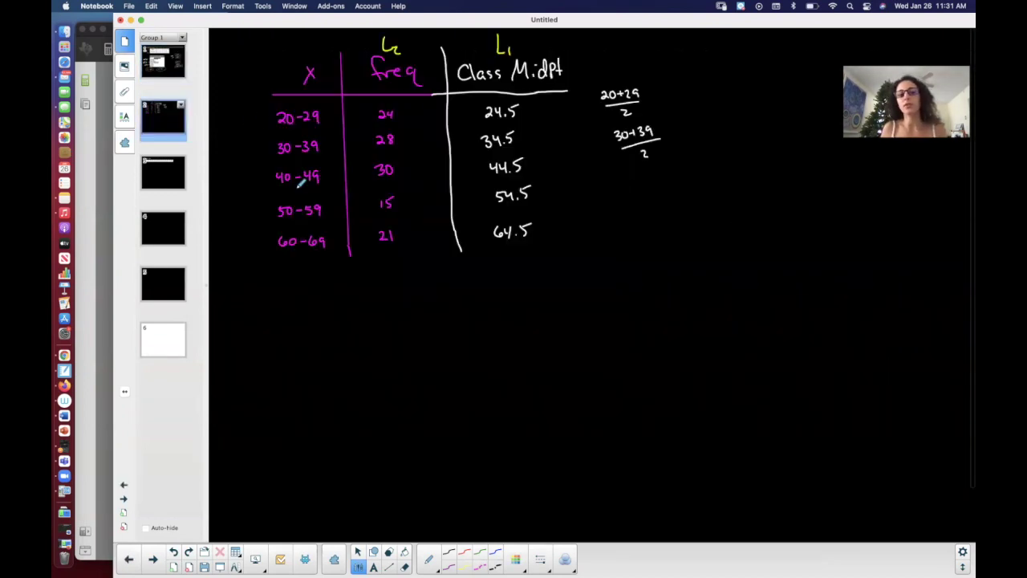
Switch to the calculator, clear the home screen and open the statistics list editor.
key("super+Tab")
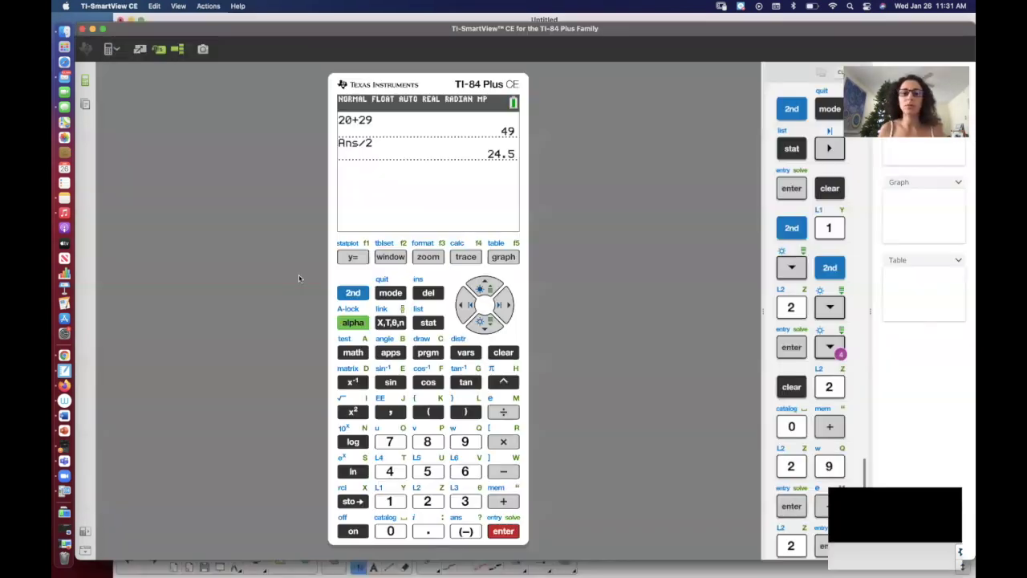
left_click(353, 294)
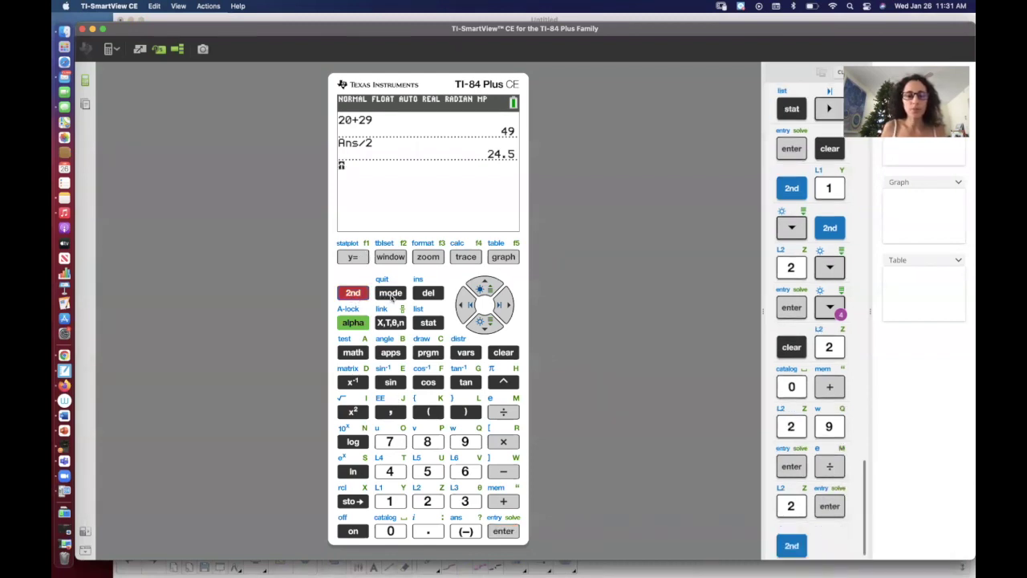
left_click(384, 293)
left_click(502, 353)
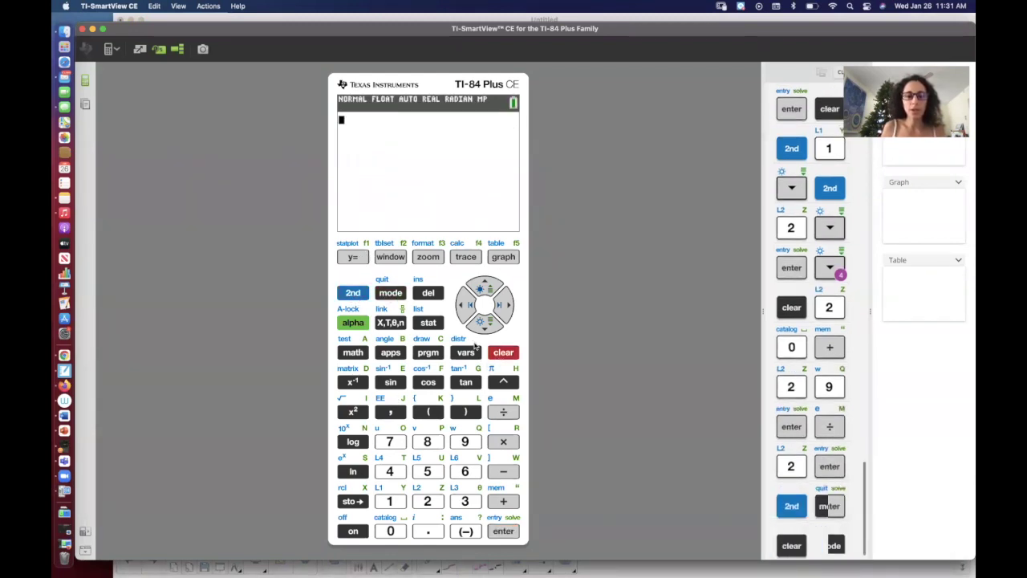
left_click(433, 323)
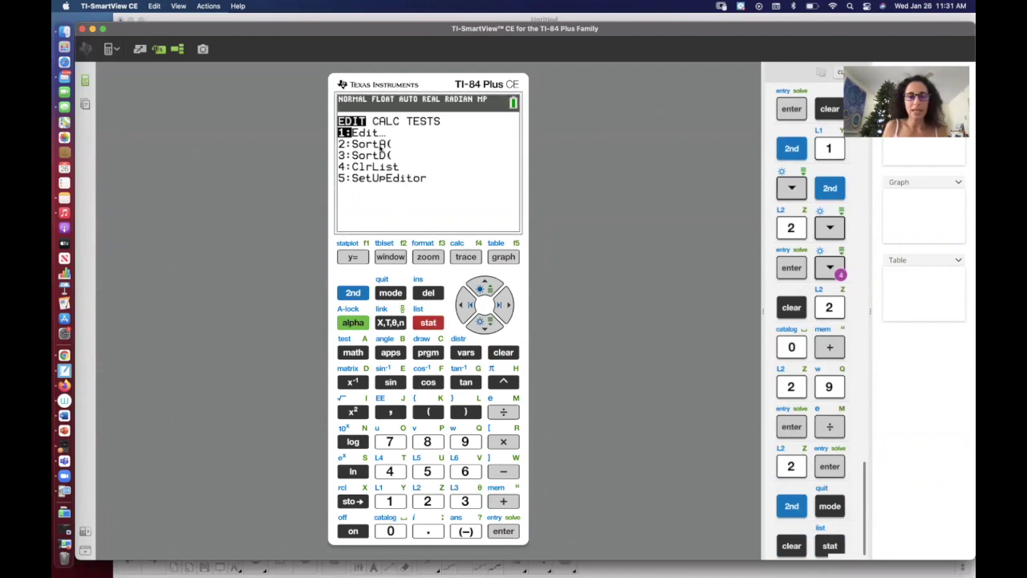
left_click(503, 531)
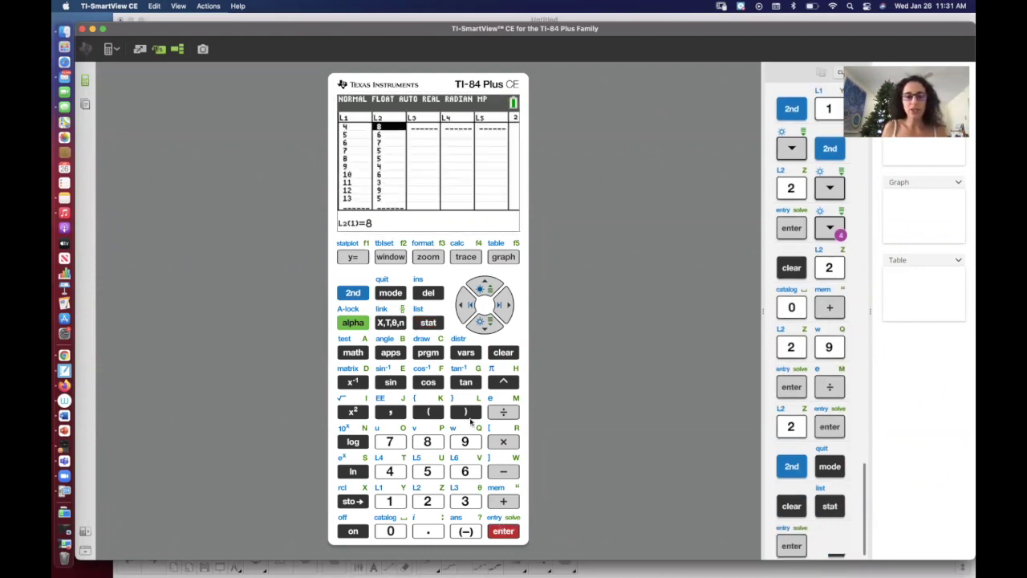
Clear all old values from list L2 and from list L1.
left_click(484, 289)
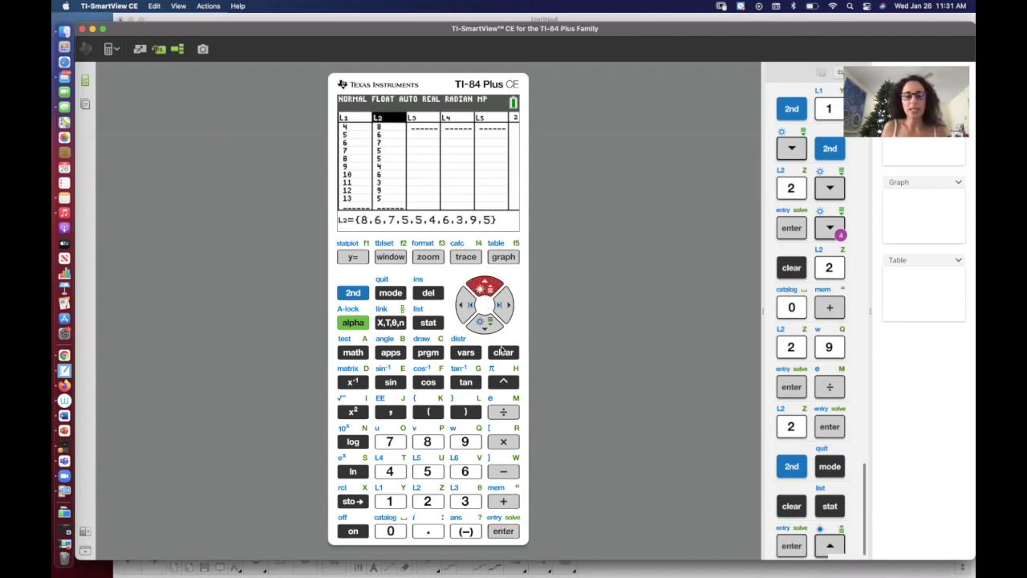
left_click(503, 352)
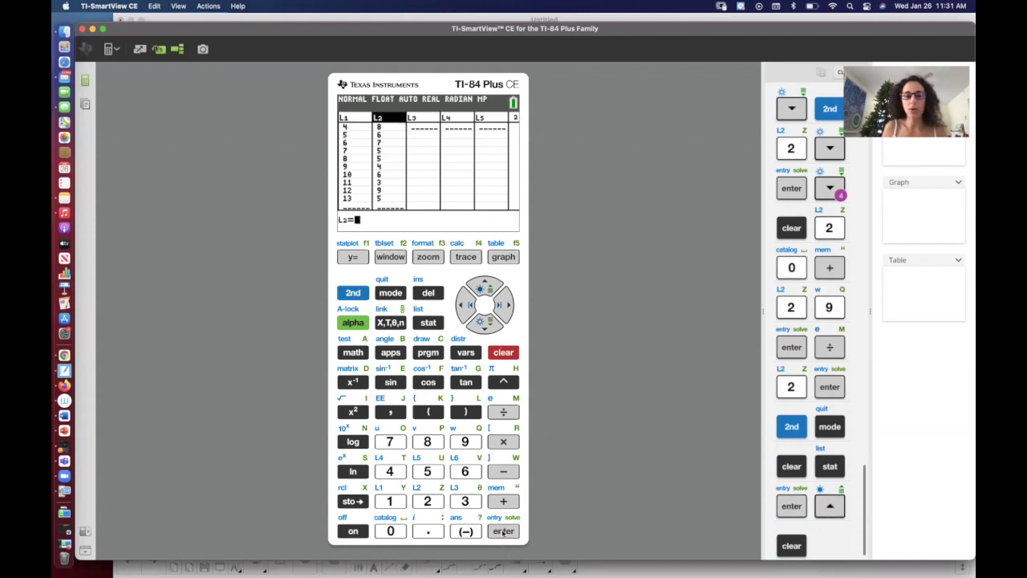
left_click(503, 531)
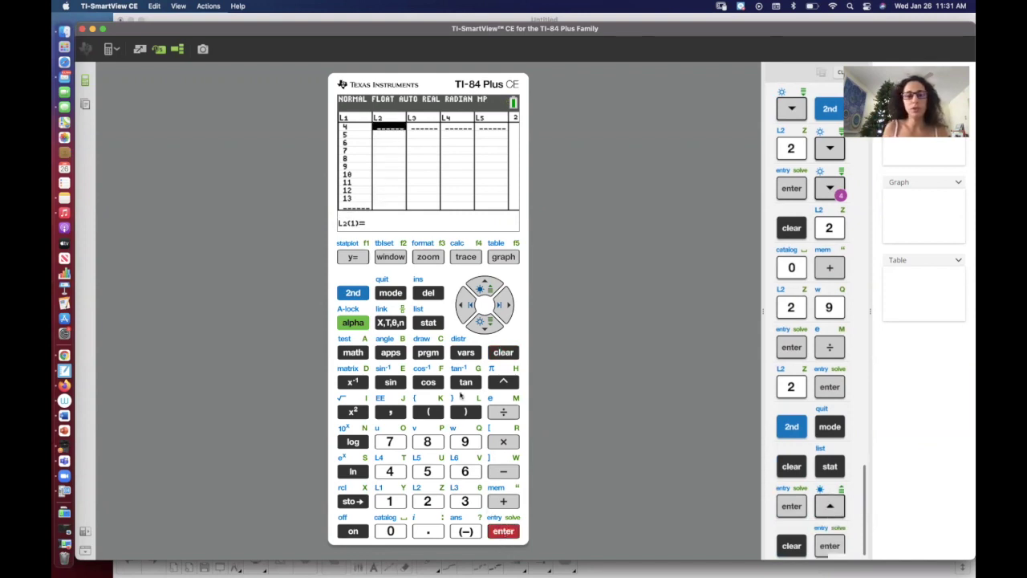
left_click(468, 308)
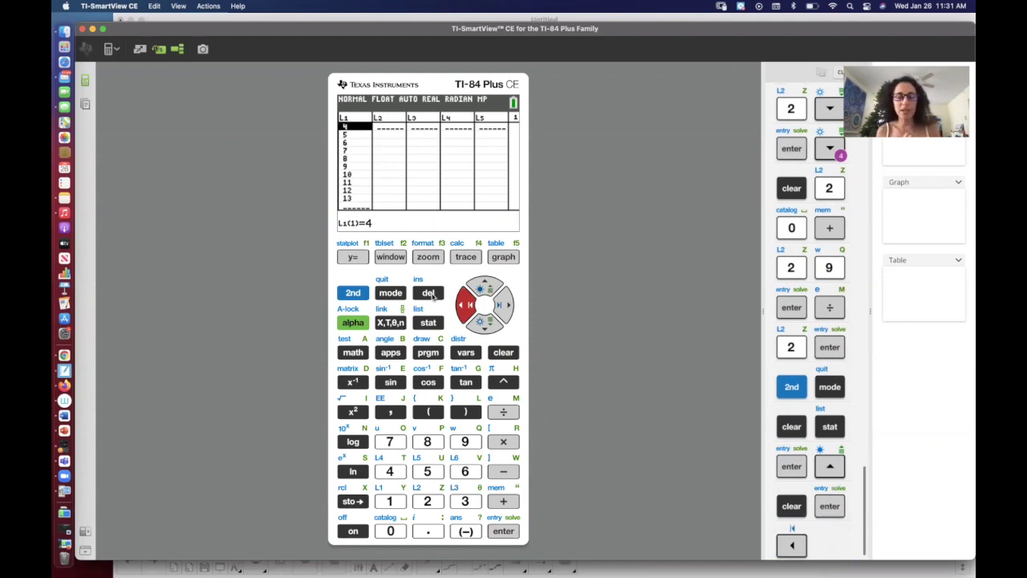
left_click(484, 291)
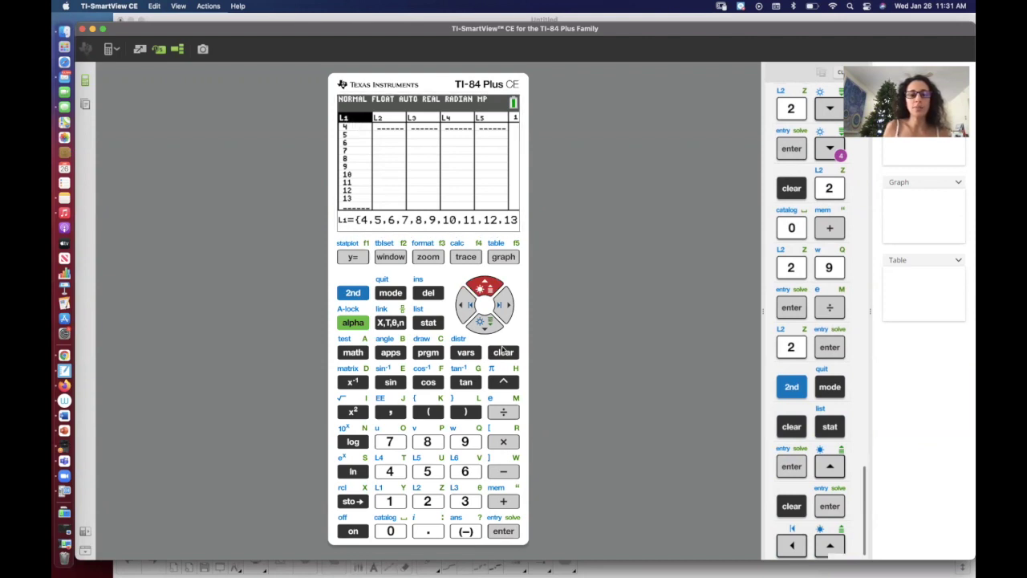
left_click(503, 353)
left_click(501, 531)
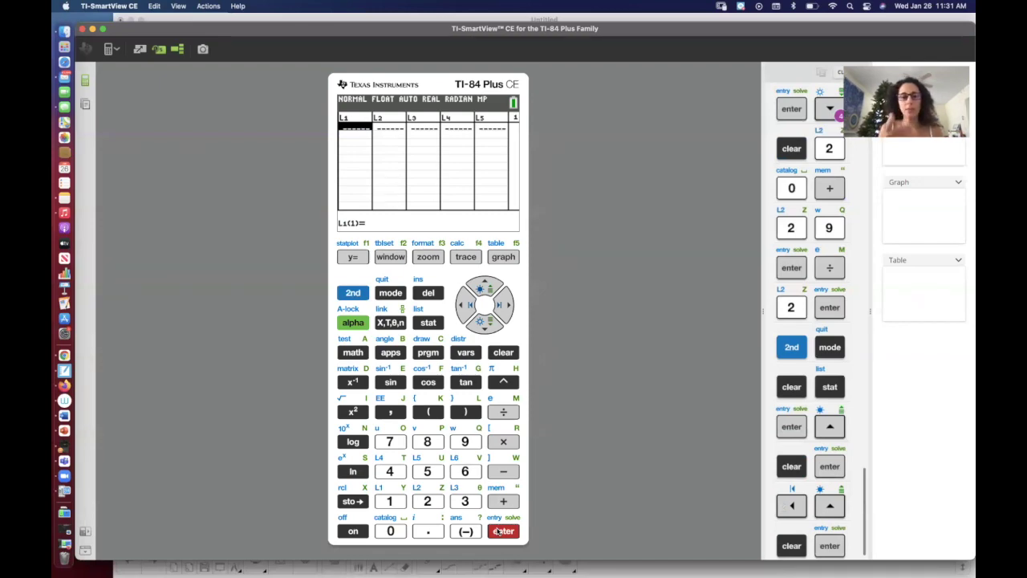
Check the class midpoints in the notebook and enter 24.5 as the first value of L1 on the calculator.
key("super+Tab")
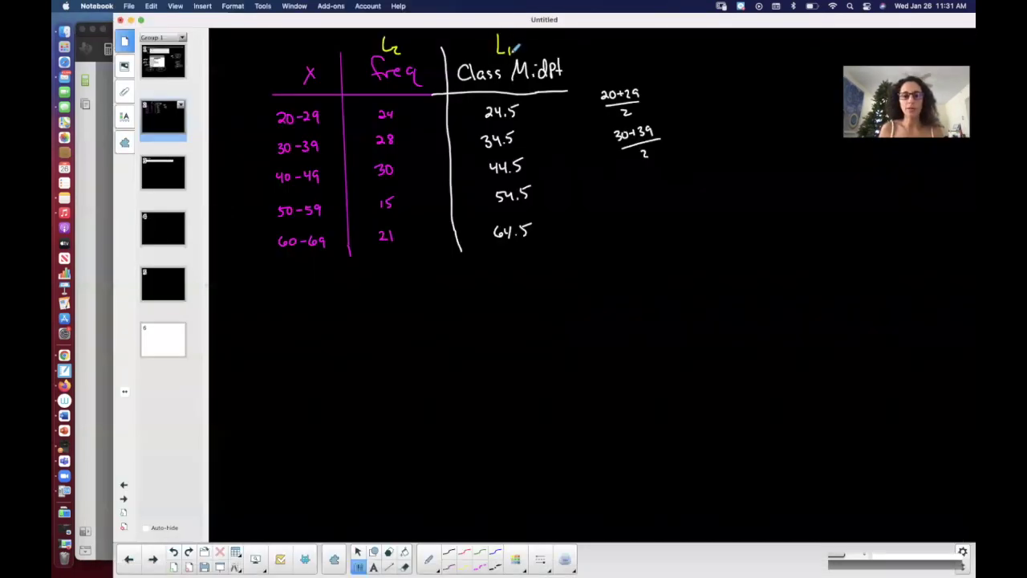
key("super+Tab")
key("super+Tab")
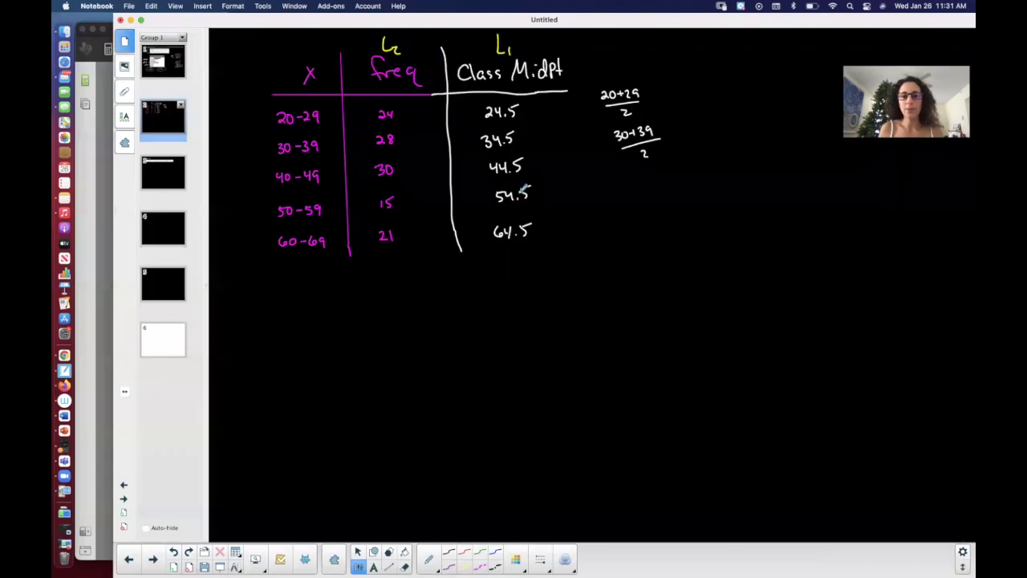
key("super+Tab")
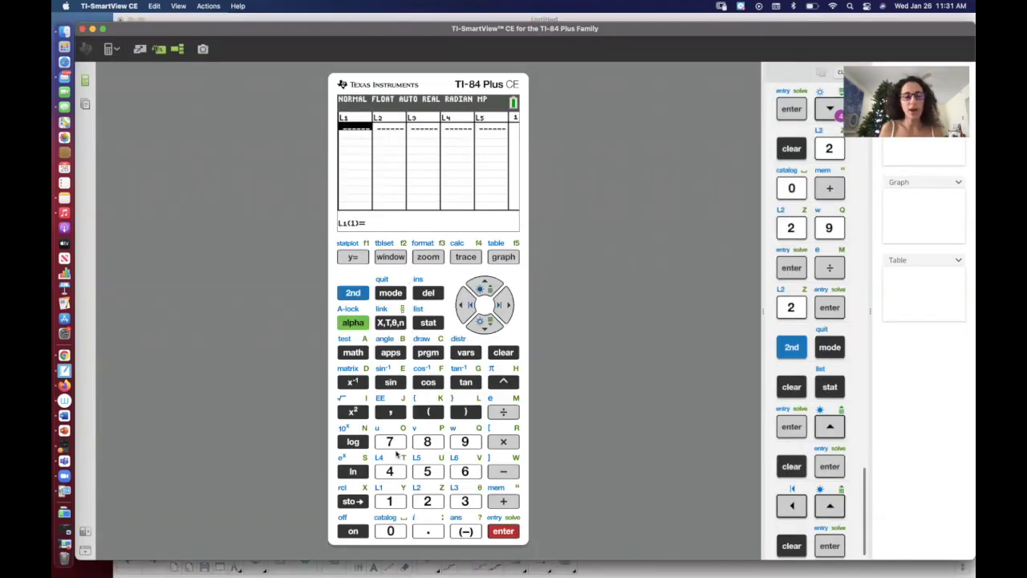
left_click(427, 501)
left_click(390, 471)
left_click(427, 530)
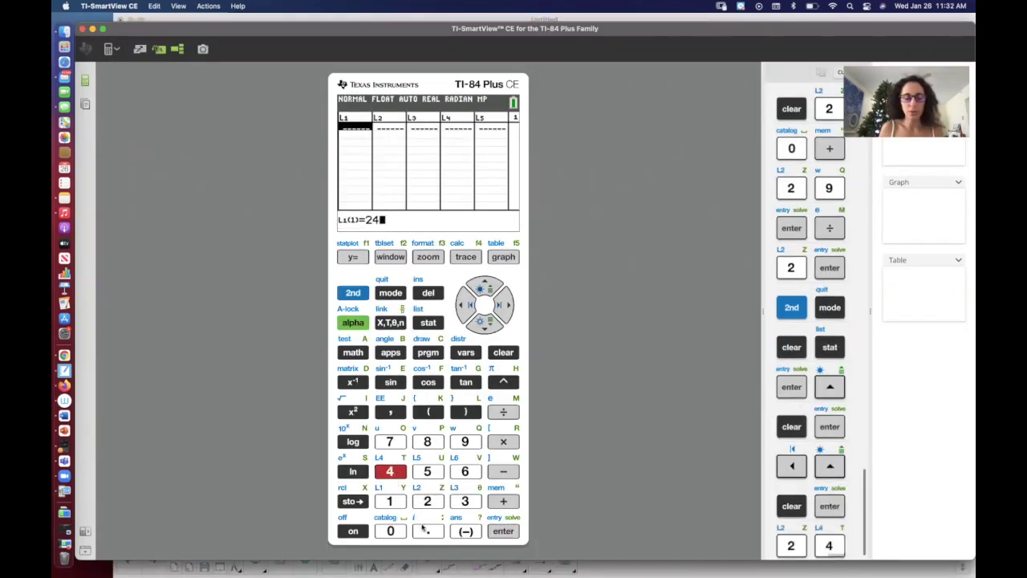
left_click(427, 471)
left_click(503, 530)
Recheck the midpoints in the notebook and enter 34.5 and 44.5 as the second and third values of L1.
key("super+Tab")
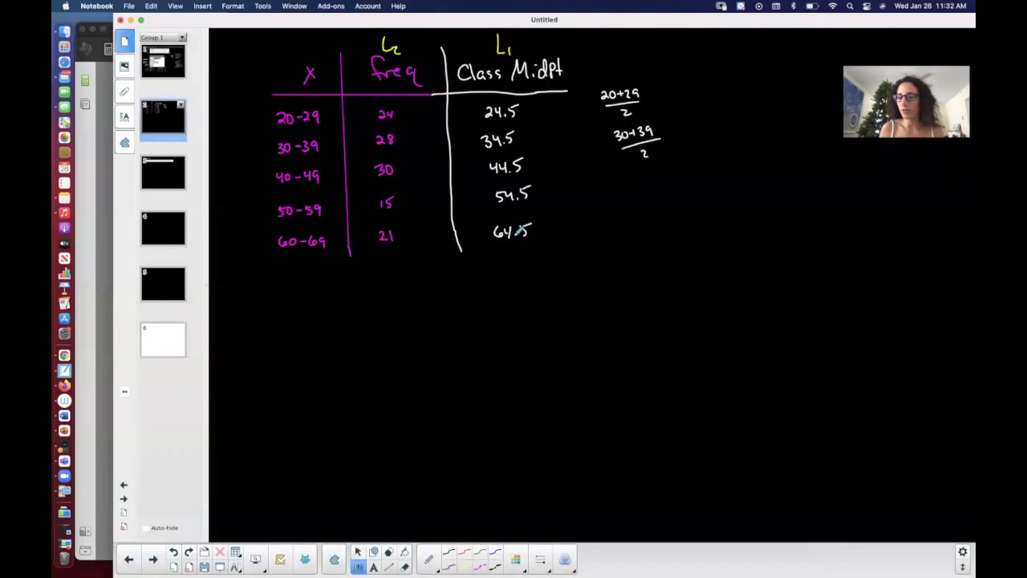
key("super+Tab")
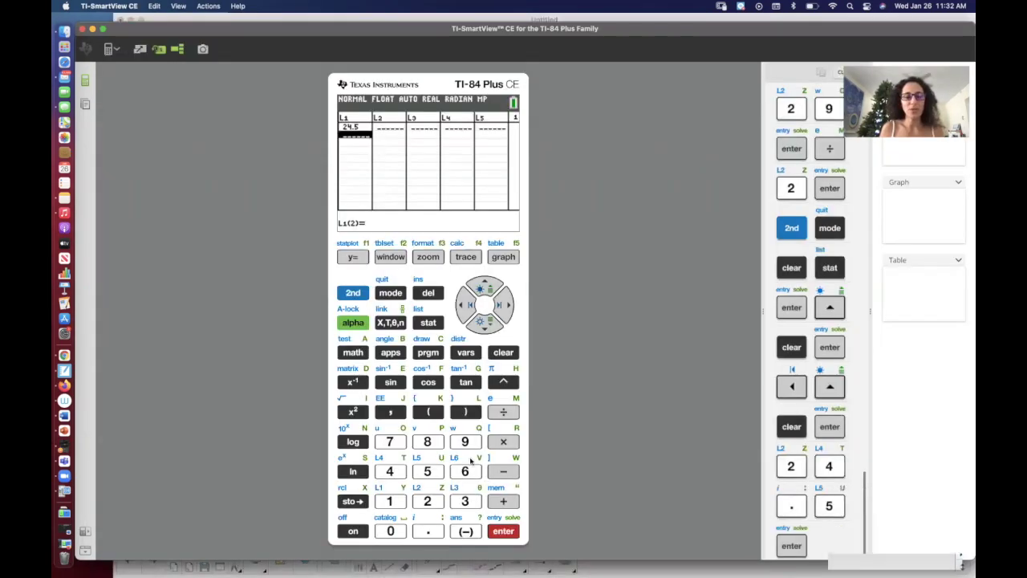
left_click(465, 500)
left_click(390, 471)
left_click(420, 530)
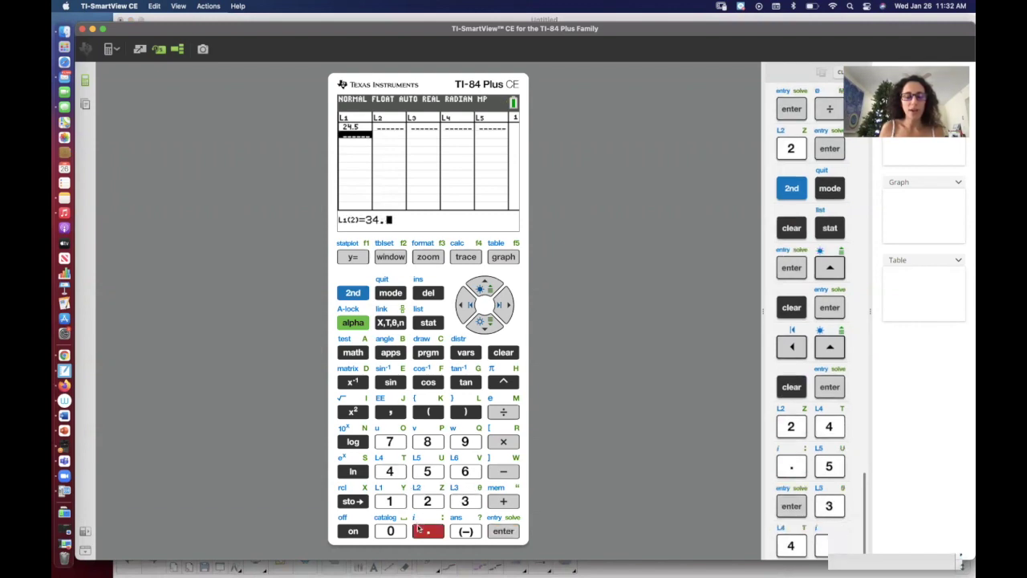
left_click(426, 472)
left_click(503, 530)
left_click(390, 471)
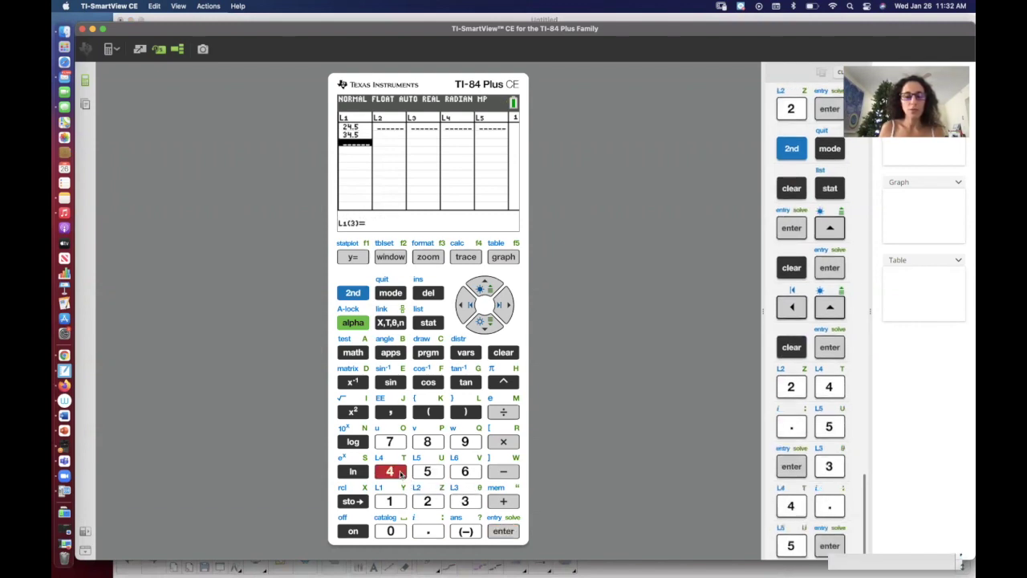
left_click(390, 471)
left_click(420, 525)
left_click(429, 473)
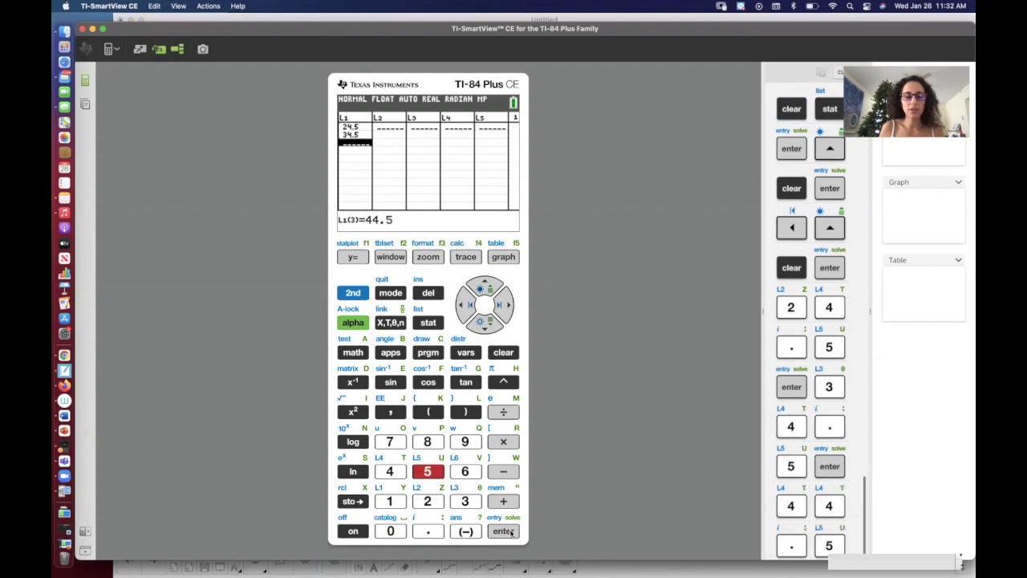
key("Return")
Enter 54.5 and 64.5 as the fourth and fifth values of L1, then check the midpoints against the notebook.
left_click(427, 472)
left_click(390, 471)
left_click(428, 531)
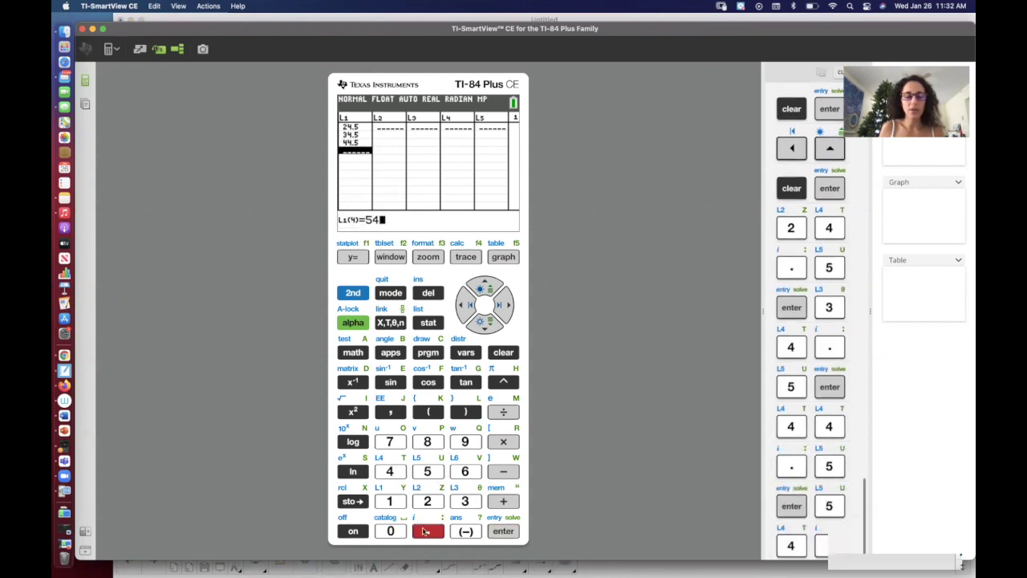
left_click(430, 473)
key("Return")
key("6")
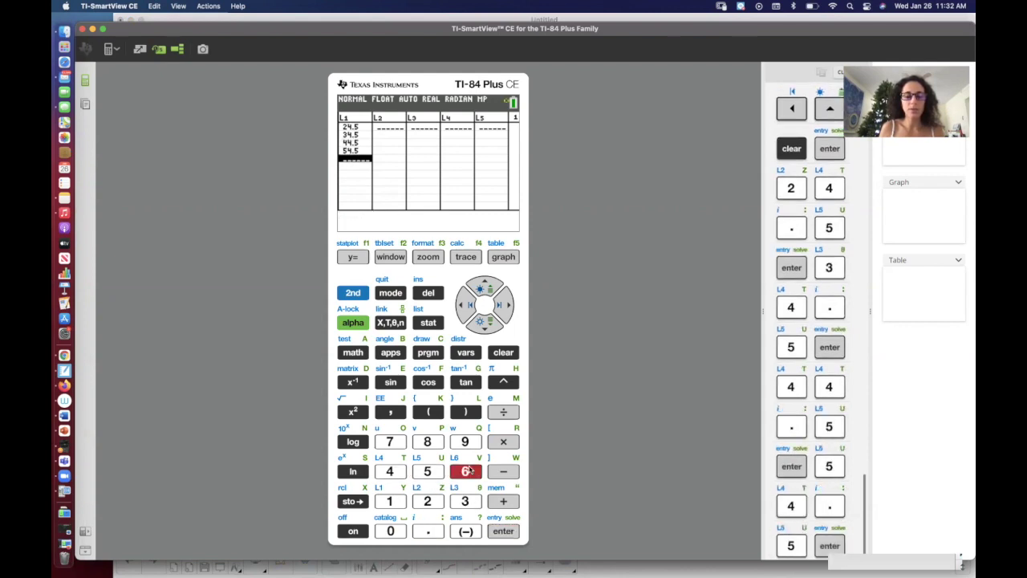
left_click(390, 471)
left_click(428, 530)
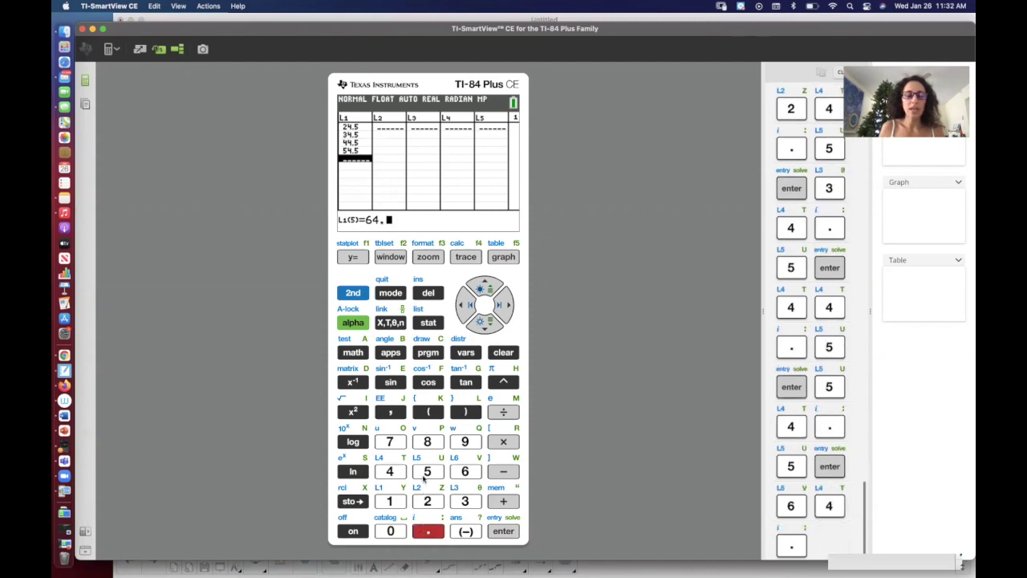
left_click(427, 472)
left_click(503, 530)
key("super+Tab")
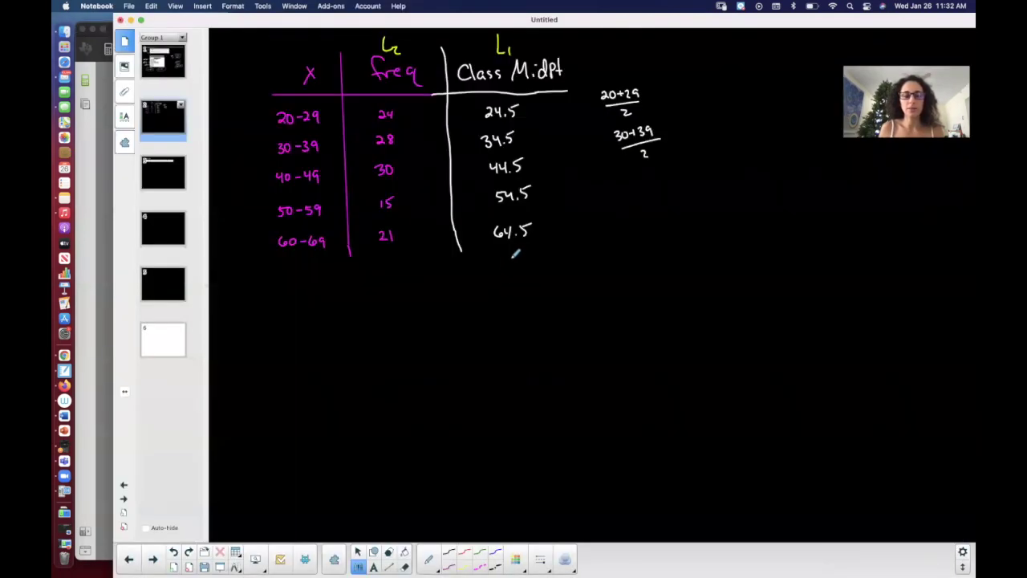
key("super+Tab")
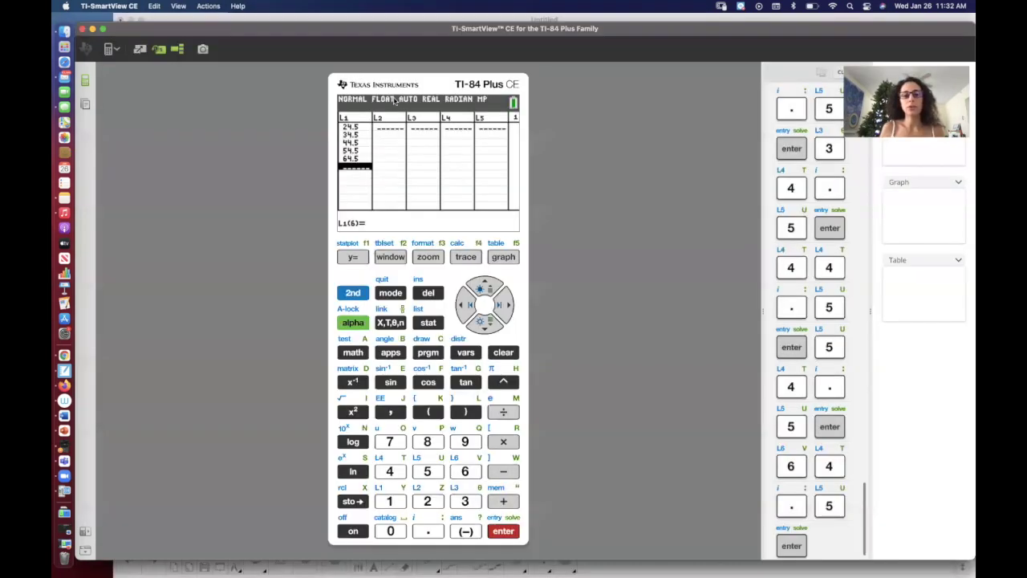
Move to list L2, check the frequencies in the notebook and enter 24 and 28 as its first two values.
left_click(506, 302)
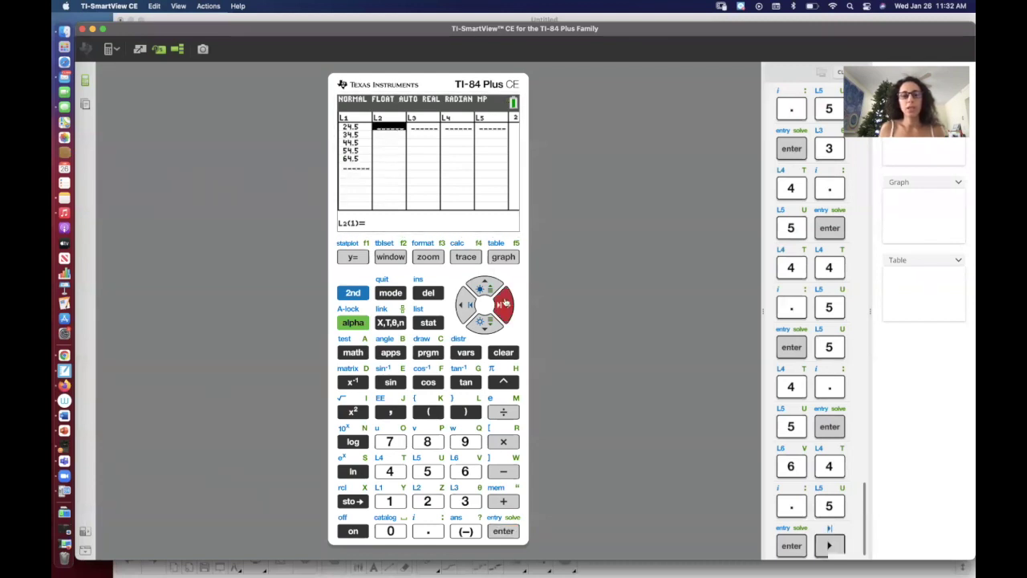
key("super+Tab")
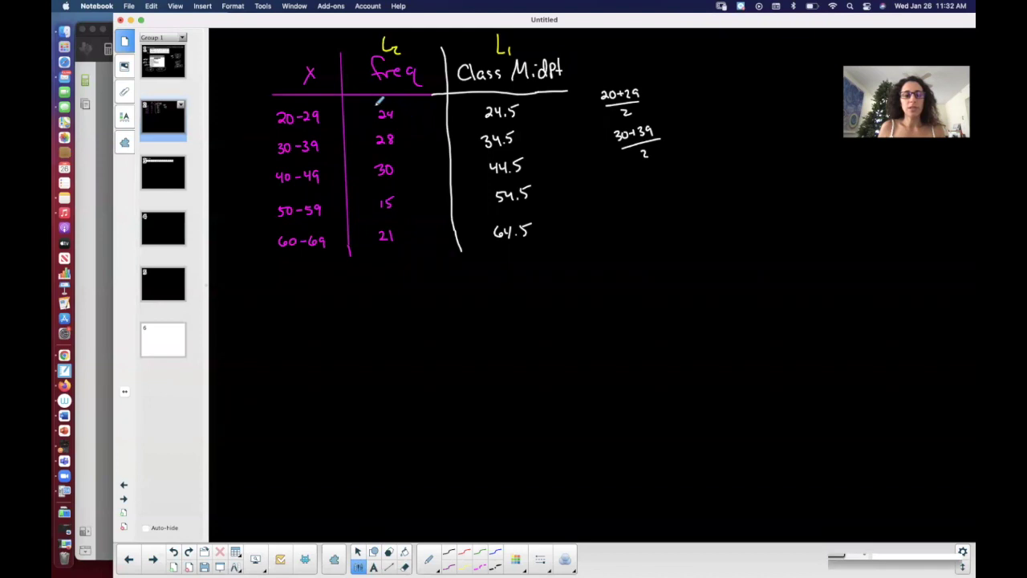
key("super+Tab")
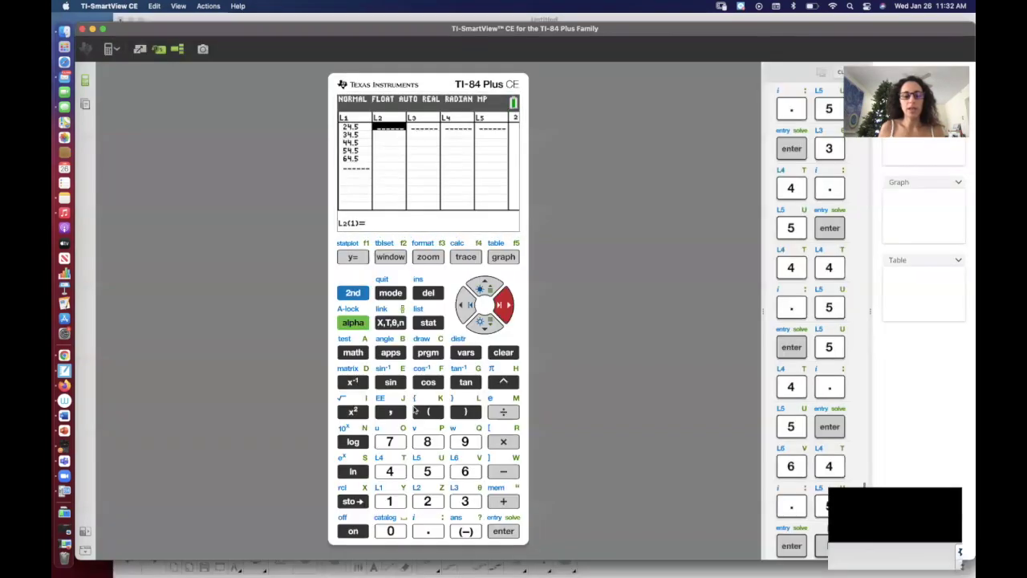
left_click(427, 499)
left_click(392, 473)
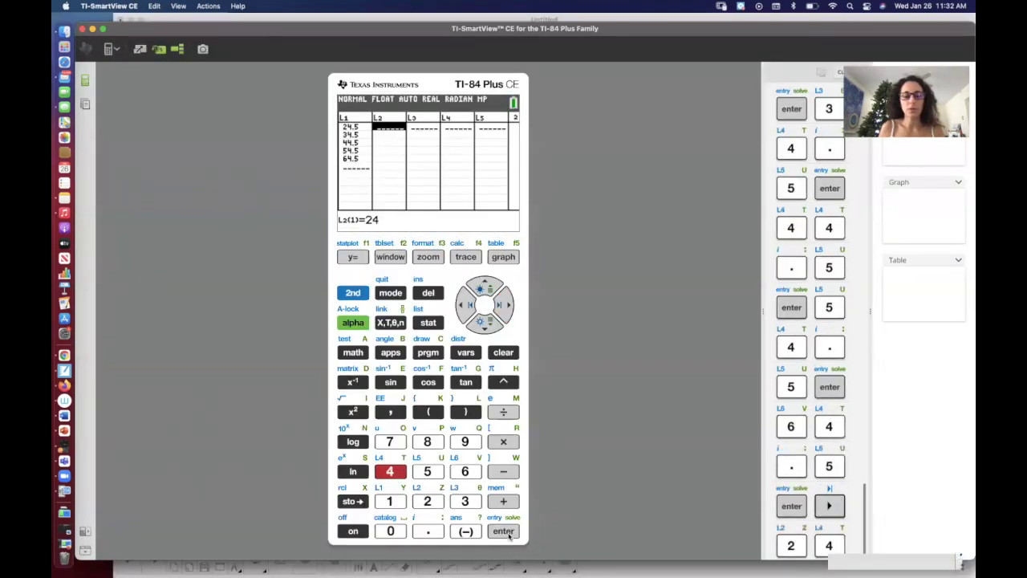
left_click(507, 533)
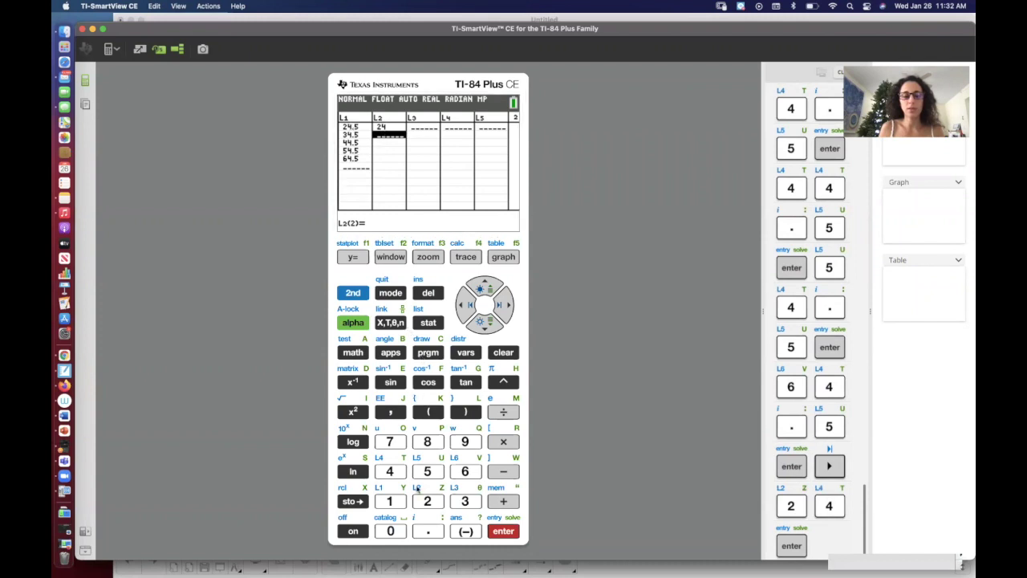
left_click(427, 501)
left_click(427, 441)
left_click(504, 531)
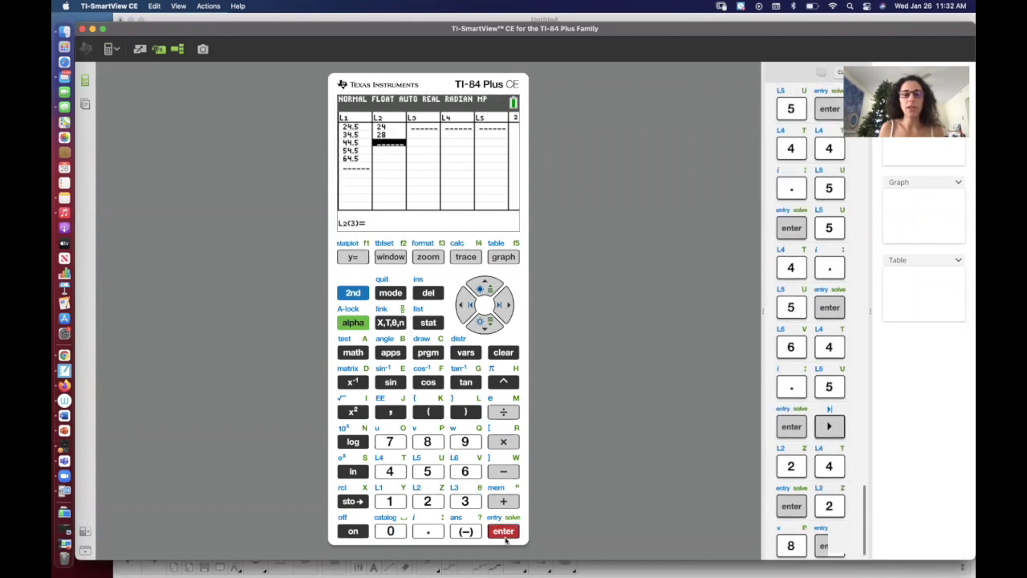
Recheck the frequencies in the notebook and enter 30, 15 and 21 as the remaining values of L2.
key("super+Tab")
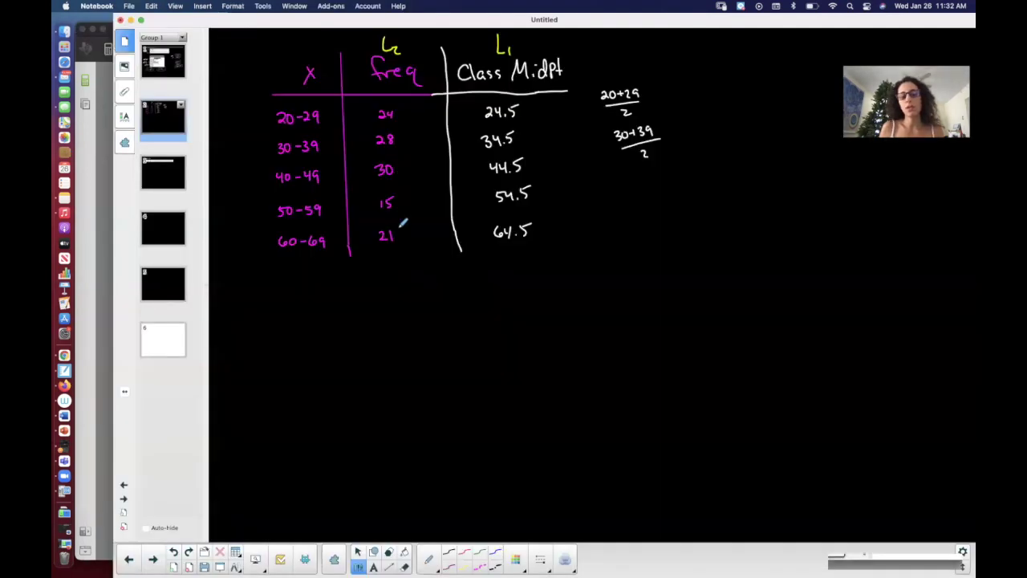
key("super+Tab")
left_click(465, 501)
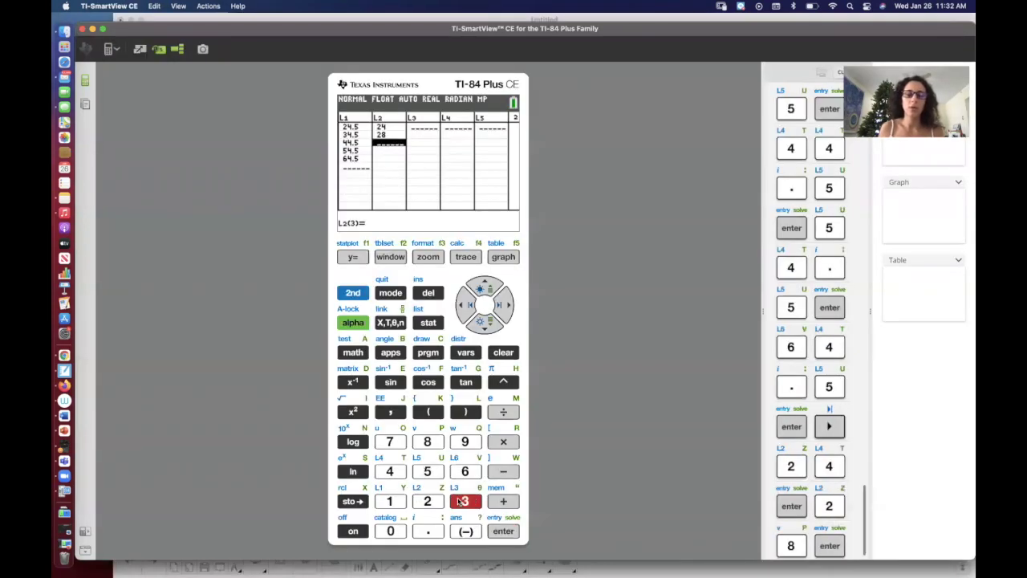
left_click(390, 531)
left_click(503, 531)
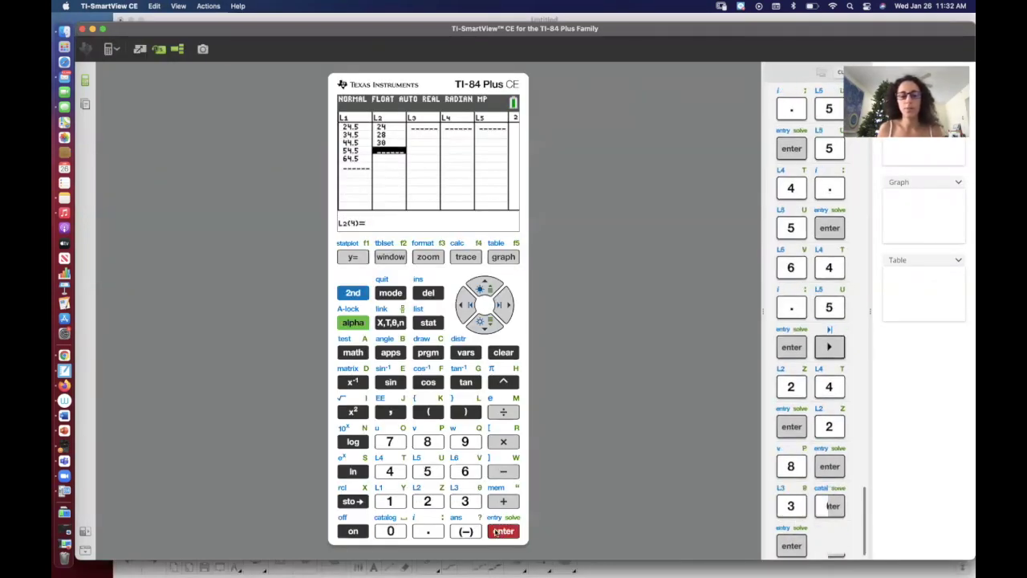
left_click(390, 501)
left_click(427, 471)
key("Return")
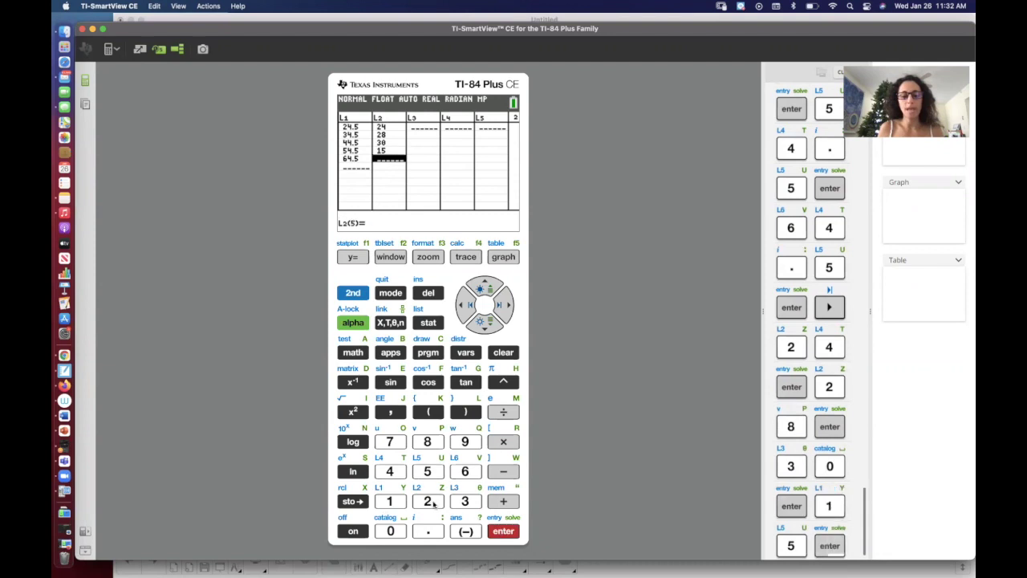
left_click(427, 500)
left_click(389, 501)
left_click(503, 531)
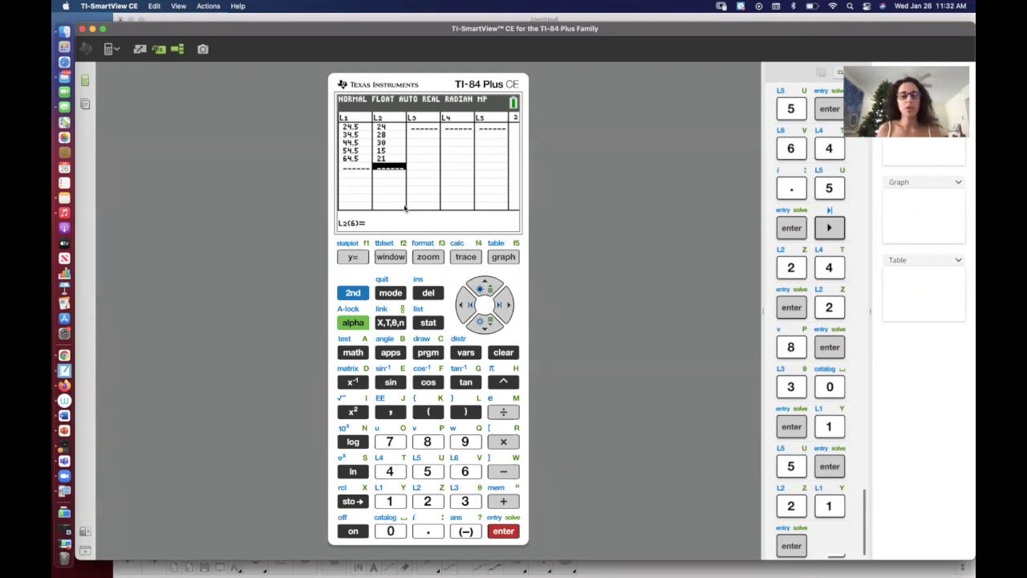
Compare the L1 and L2 entries on the calculator with the midpoints and frequencies in the notebook table.
key("super+Tab")
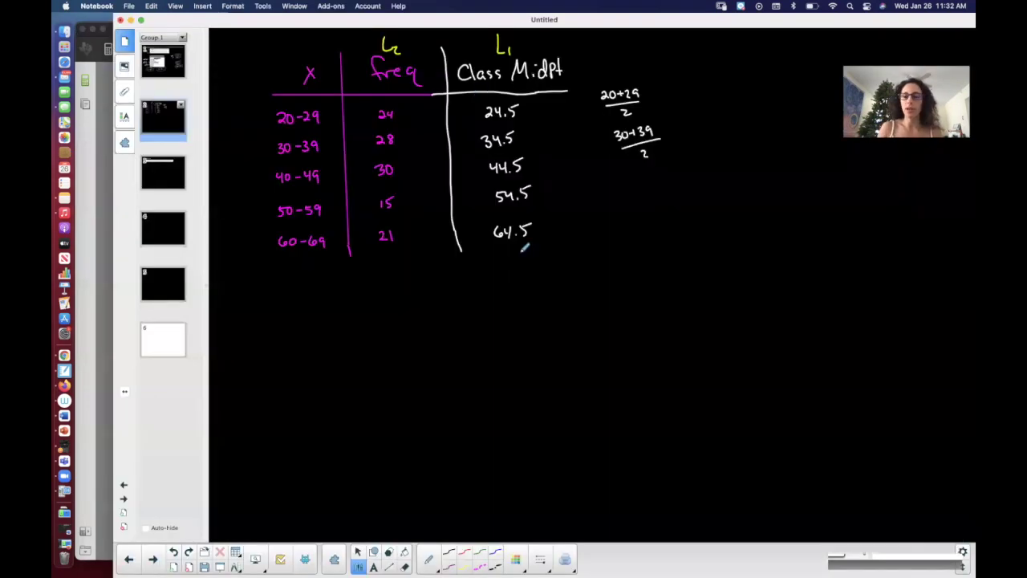
key("super+Tab")
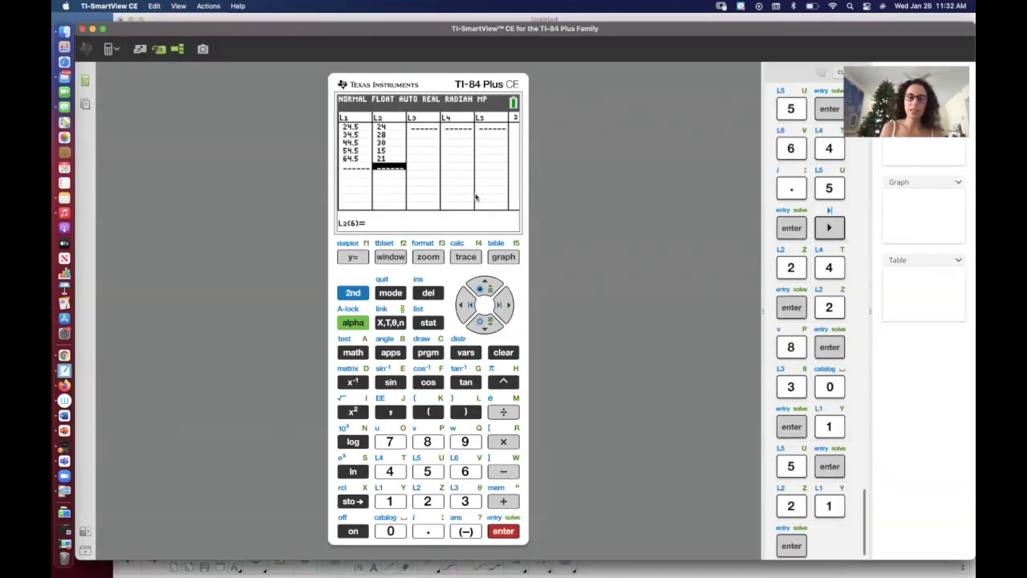
key("super+Tab")
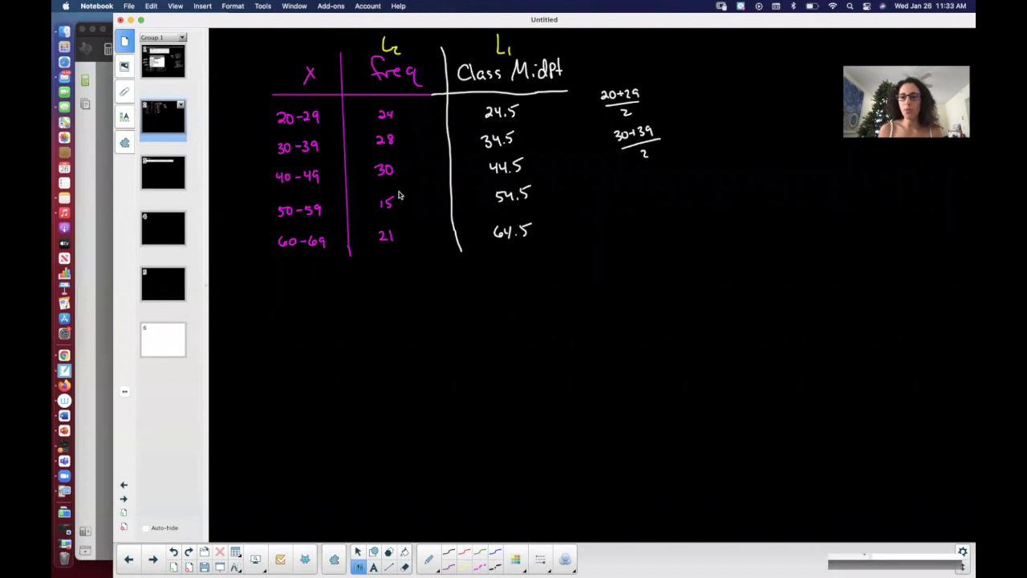
key("super+Tab")
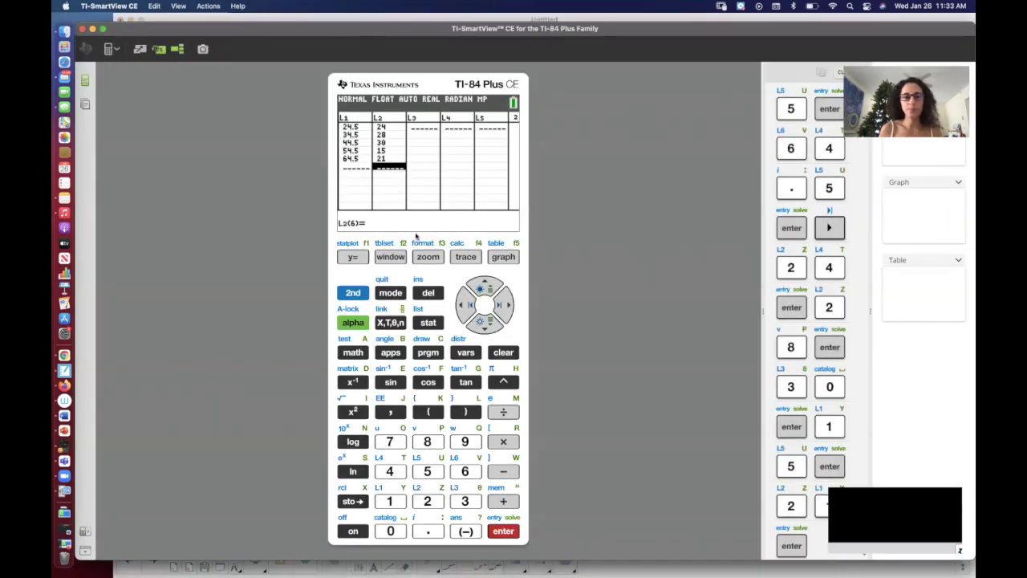
Quit the list editor, check the procedure on the notebook's first page and open the 1-Var Stats setup on the calculator.
left_click(354, 293)
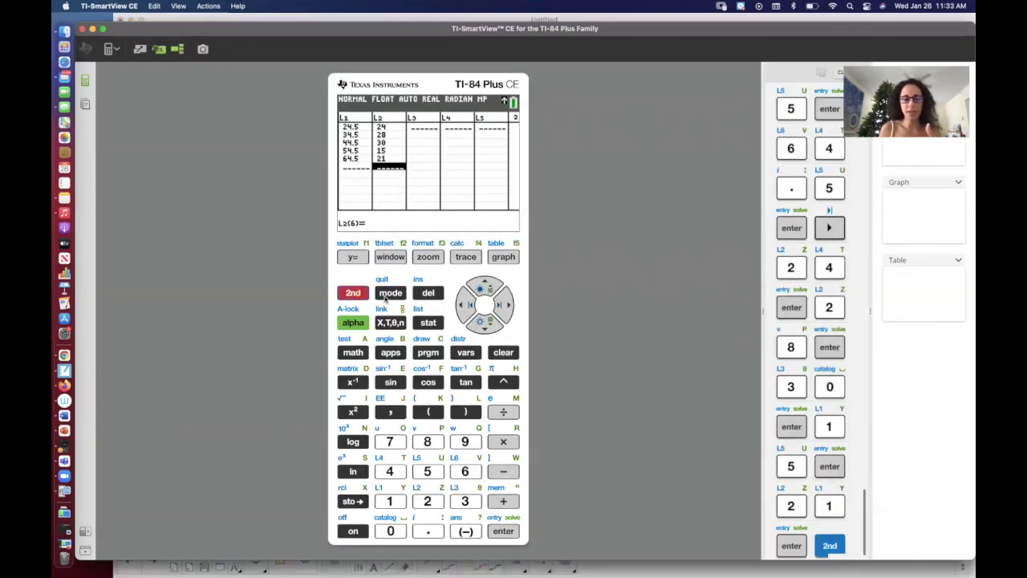
left_click(386, 294)
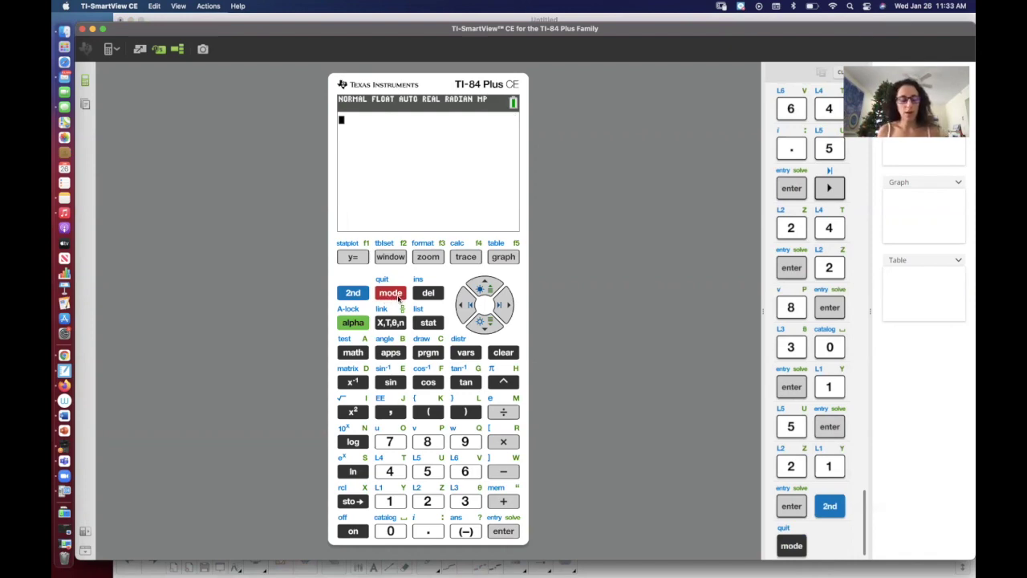
key("super+Tab")
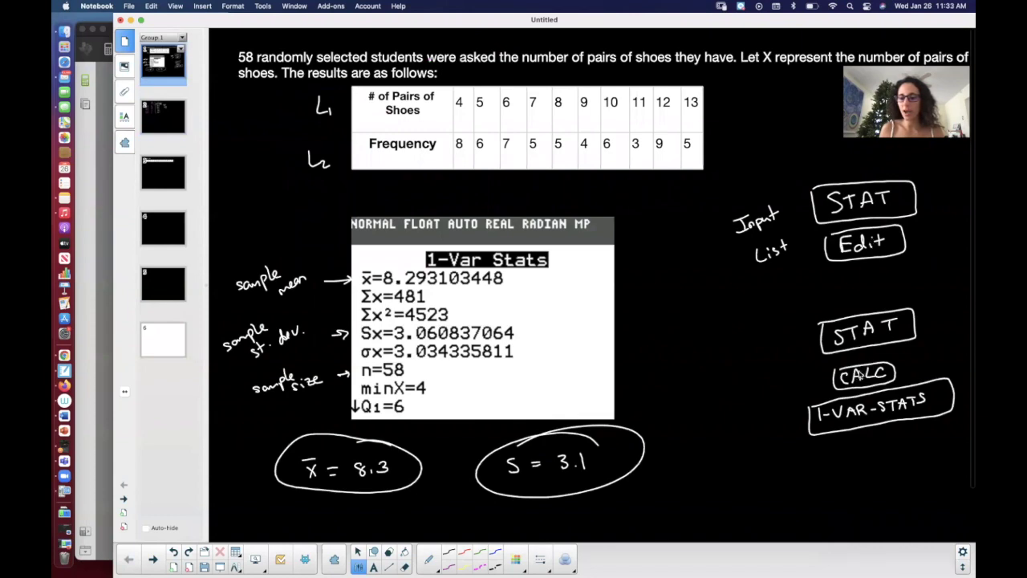
key("super+Tab")
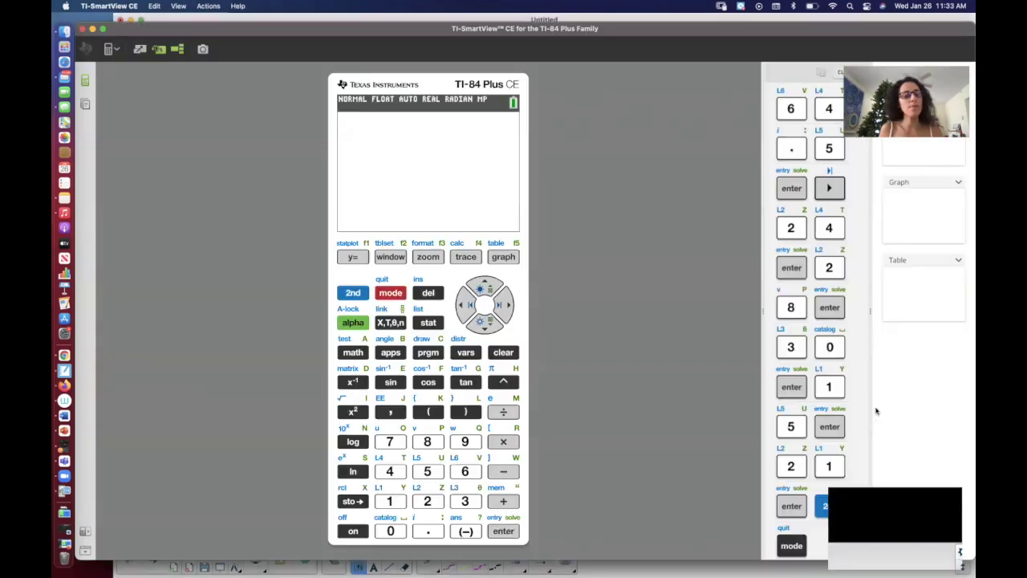
left_click(426, 324)
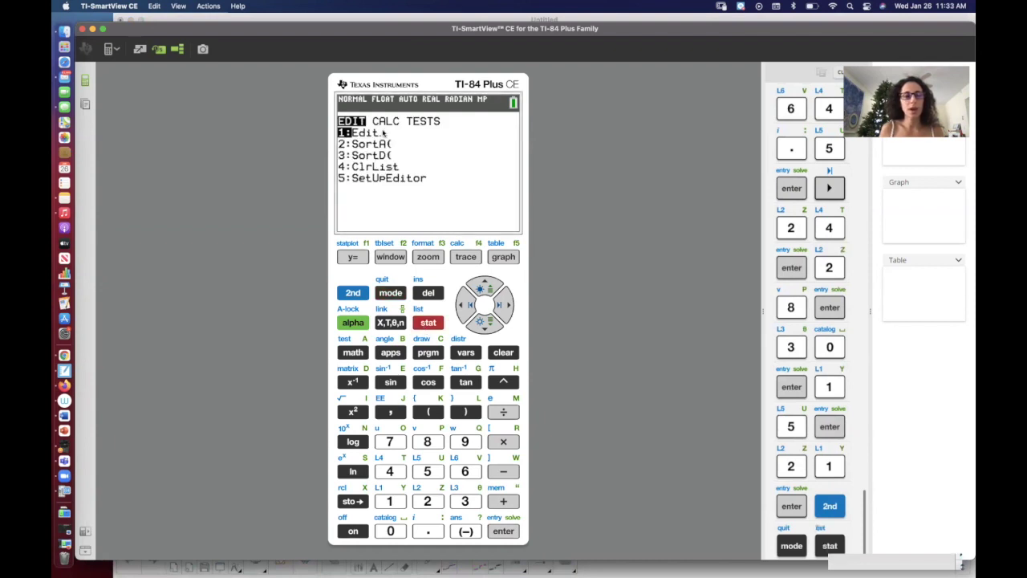
left_click(505, 305)
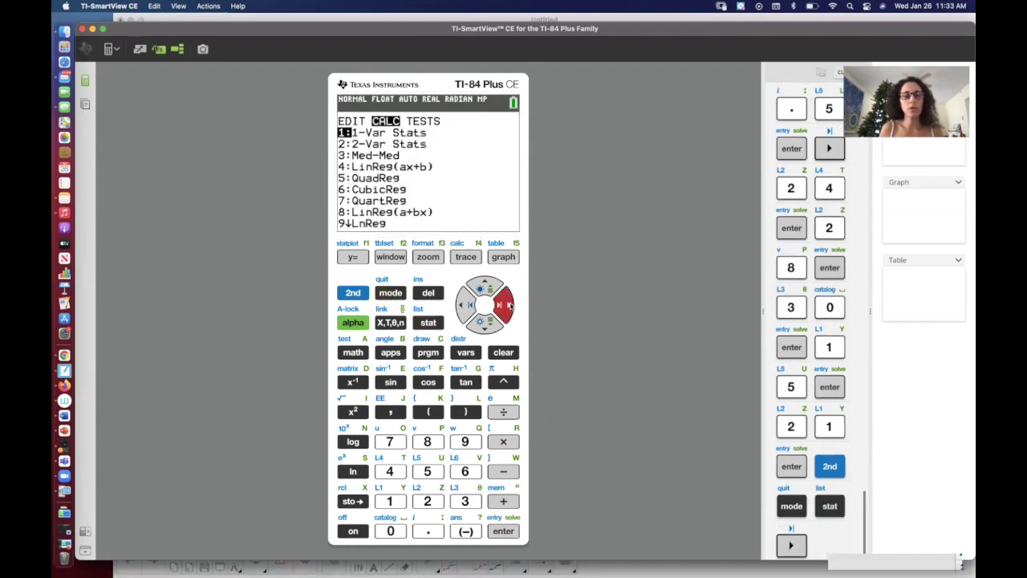
left_click(500, 531)
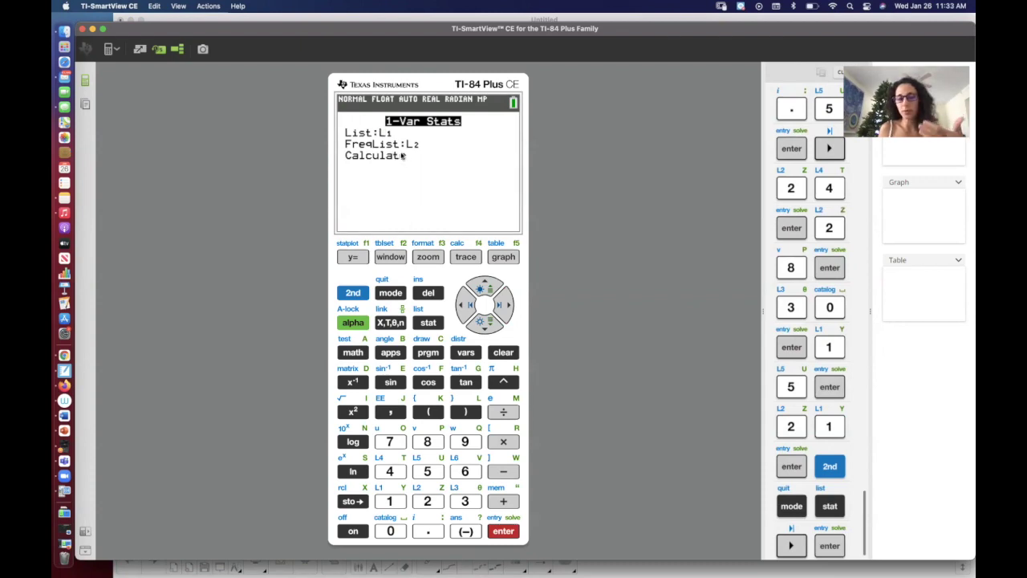
Switch to the notebook's grouped-data page and handwrite "1-Var Stats (L1, L2)" in yellow below the midpoint calculations.
key("super+Tab")
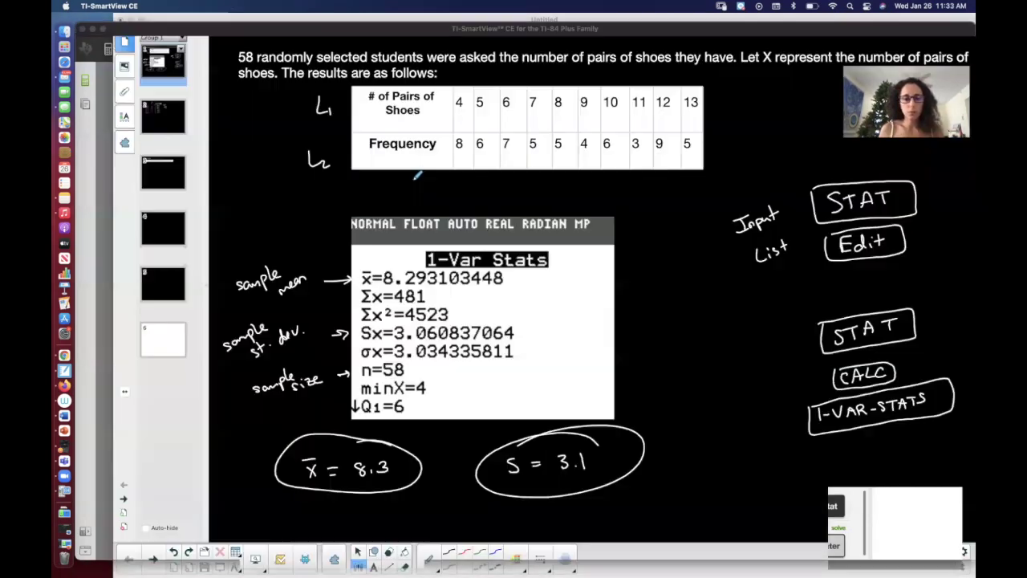
left_click(171, 126)
key("super+Tab")
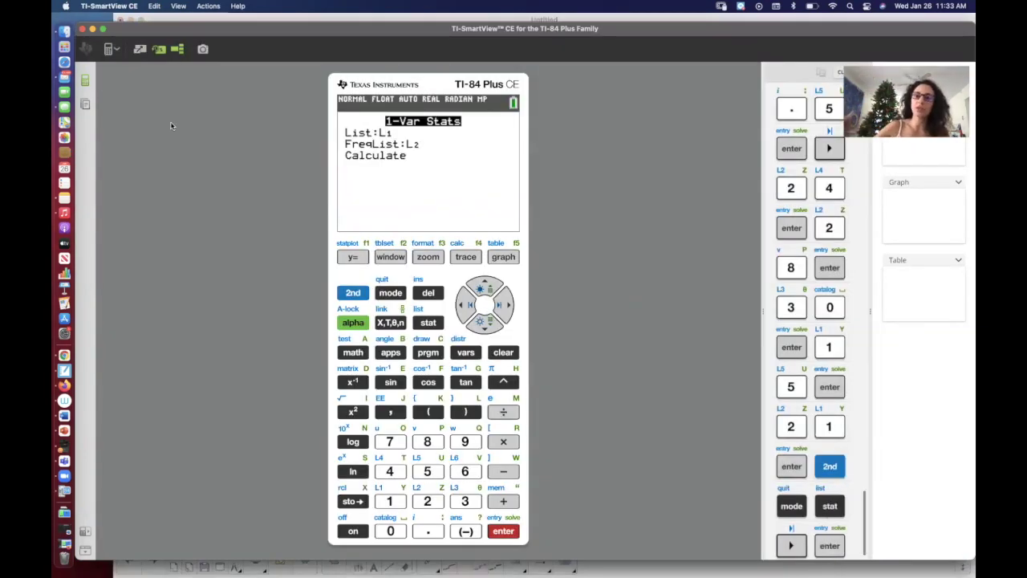
key("super+Tab")
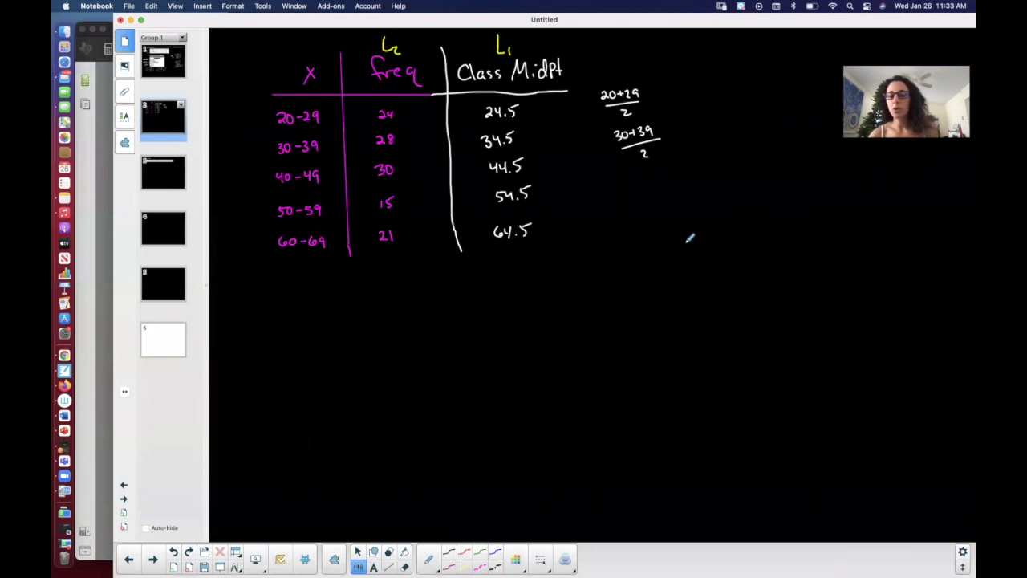
mouse_move(671, 266)
left_mouse_down()
mouse_move(671, 287)
mouse_move(679, 276)
left_mouse_up()
mouse_move(684, 271)
left_mouse_down()
mouse_move(729, 262)
mouse_move(748, 273)
mouse_move(761, 262)
mouse_move(780, 281)
mouse_move(772, 285)
left_mouse_up()
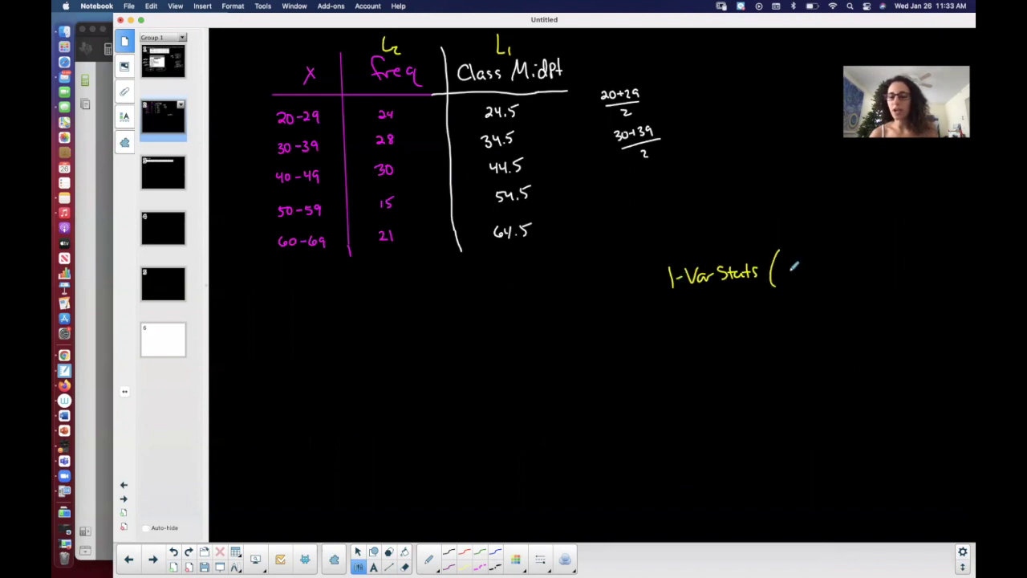
mouse_move(781, 262)
left_mouse_down()
mouse_move(783, 276)
mouse_move(803, 282)
mouse_move(823, 267)
mouse_move(835, 281)
left_mouse_up()
Compare the handwritten 1-Var Stats notation in the notebook with the List and FreqList settings on the calculator.
key("super+Tab")
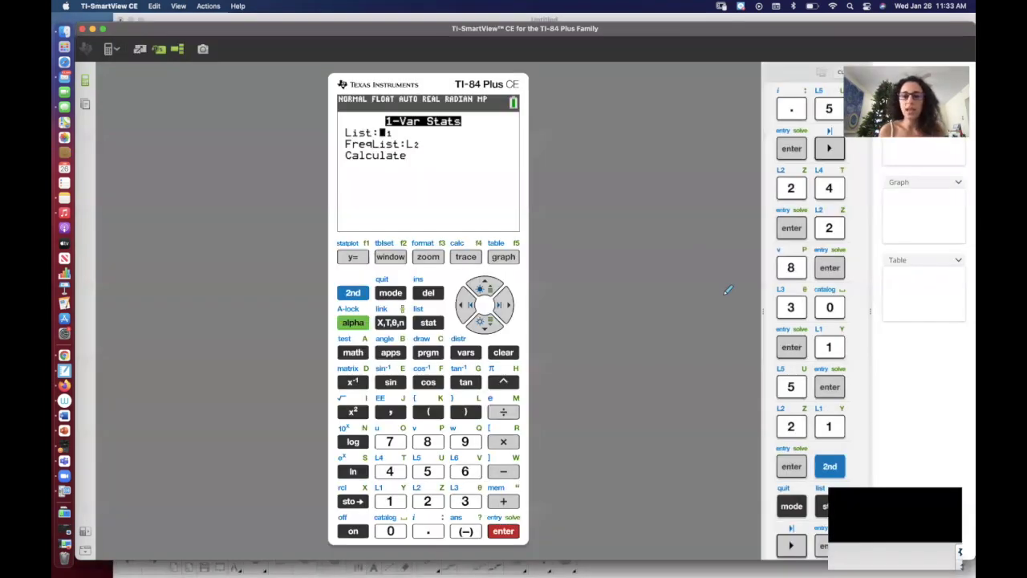
key("super+Tab")
key("super+Tab")
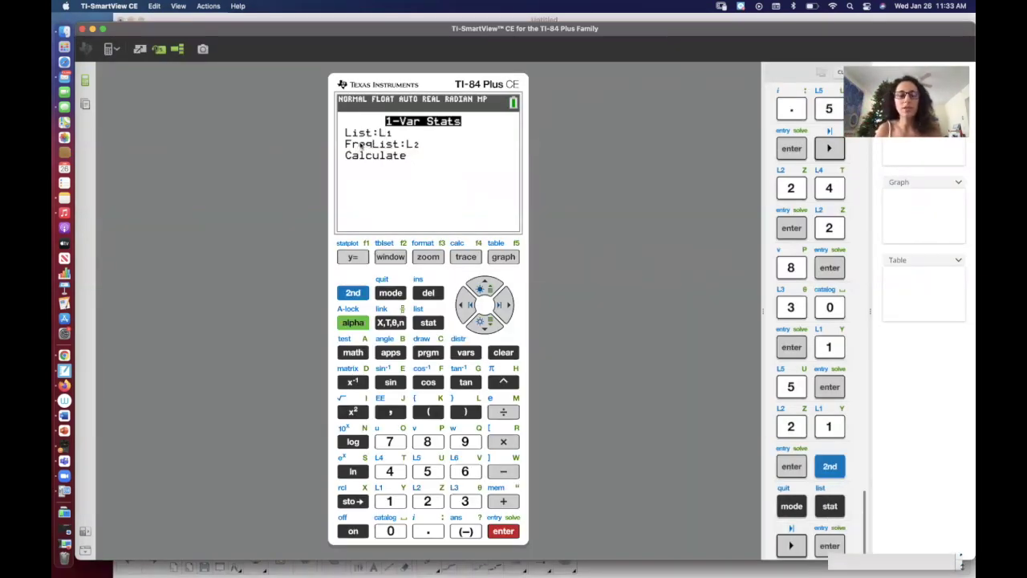
key("super+Tab")
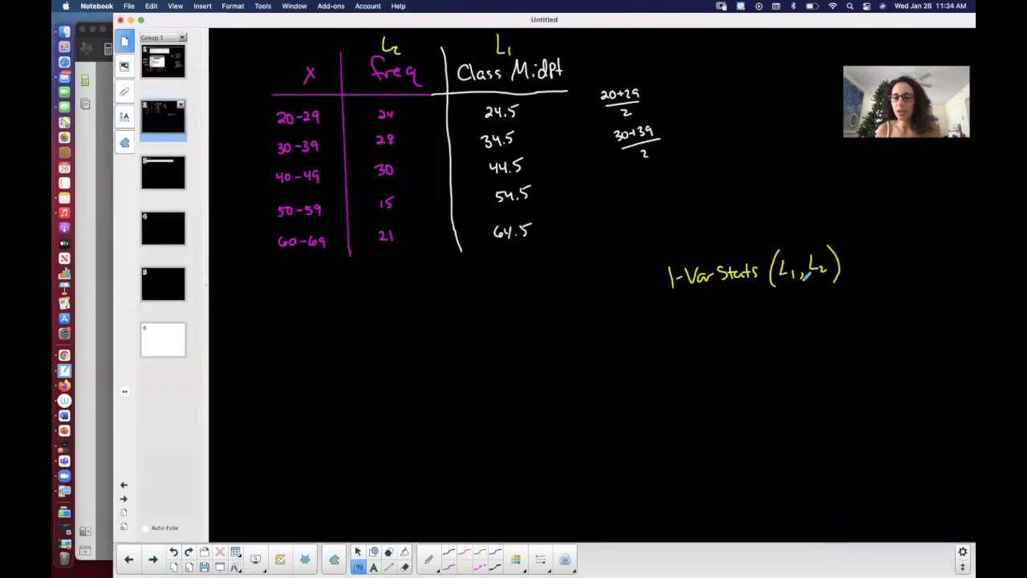
key("super+Tab")
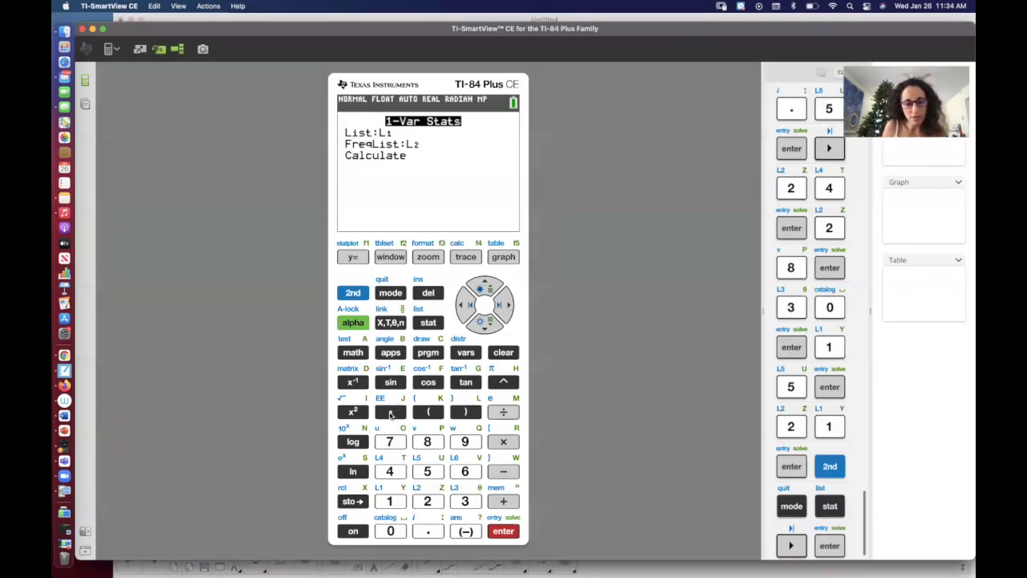
Check the notebook's 1-Var Stats (L1, L2) notation and calculate 1-Var Stats on the calculator with List L1 and FreqList L2.
key("super+Tab")
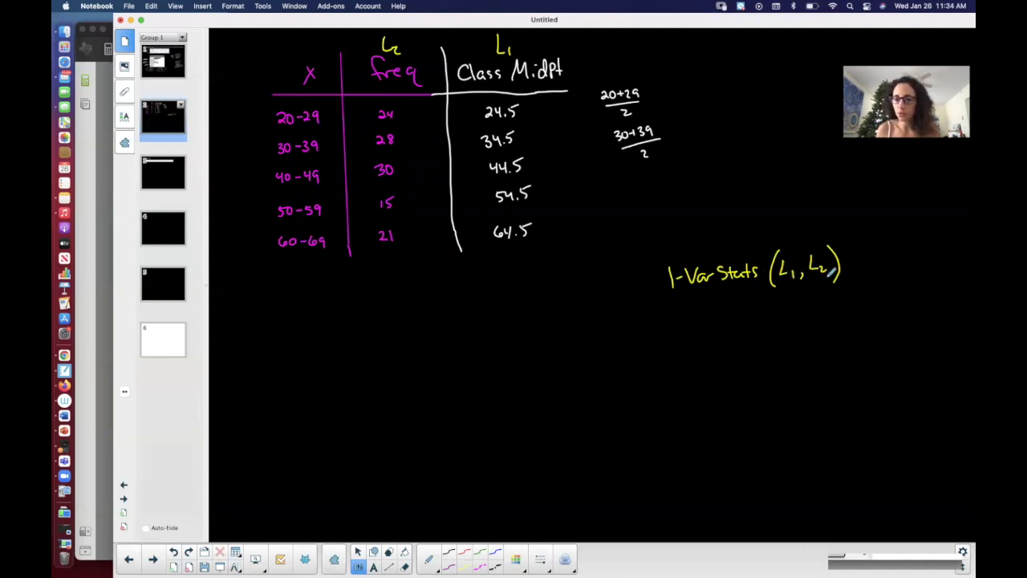
key("super+Tab")
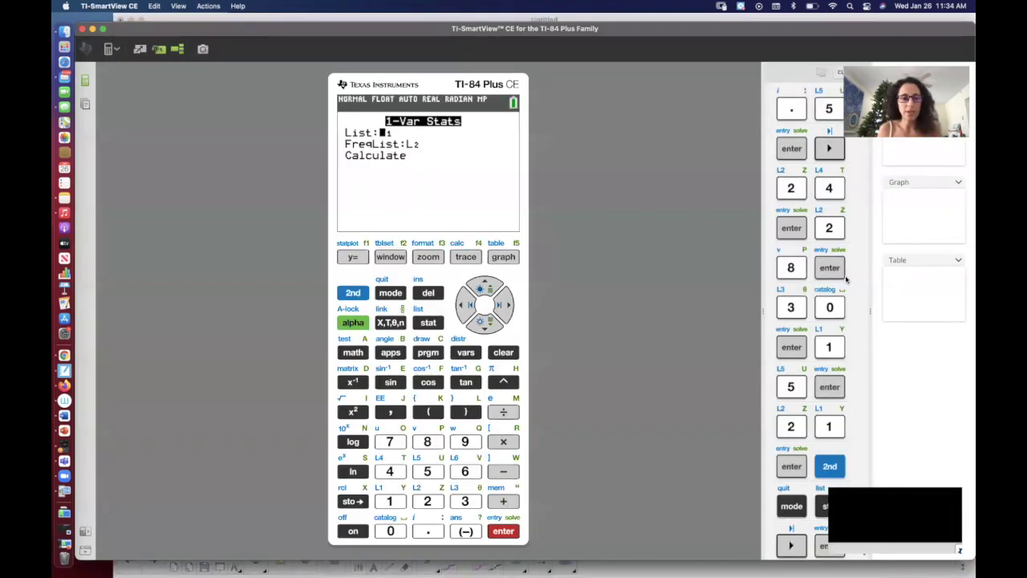
left_click(485, 321)
left_click(485, 321)
left_click(499, 529)
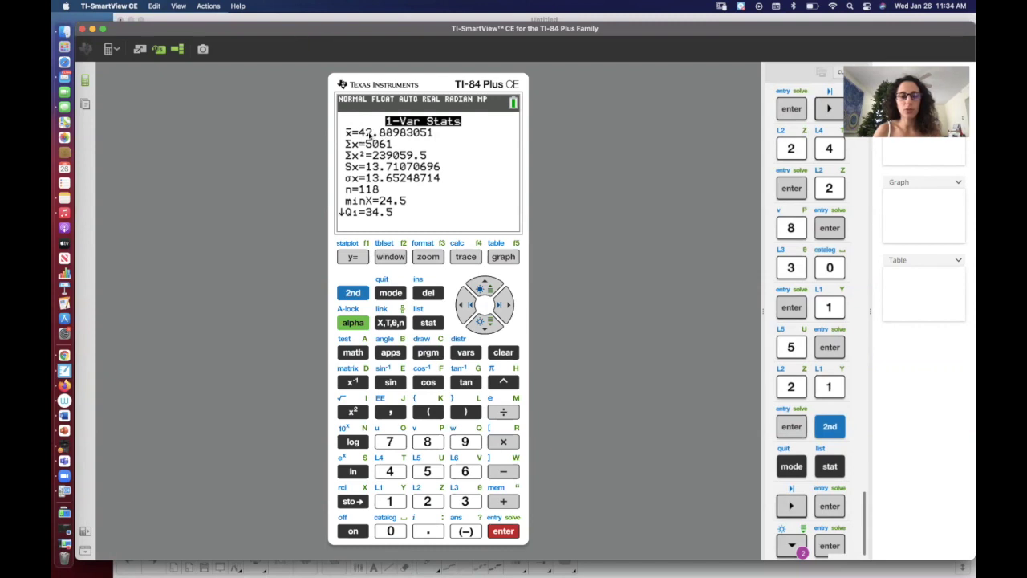
Switch to the notebook and handwrite the mean "x̄ ≈ 42.9" in yellow below the frequency table, with a circle around it.
key("super+Tab")
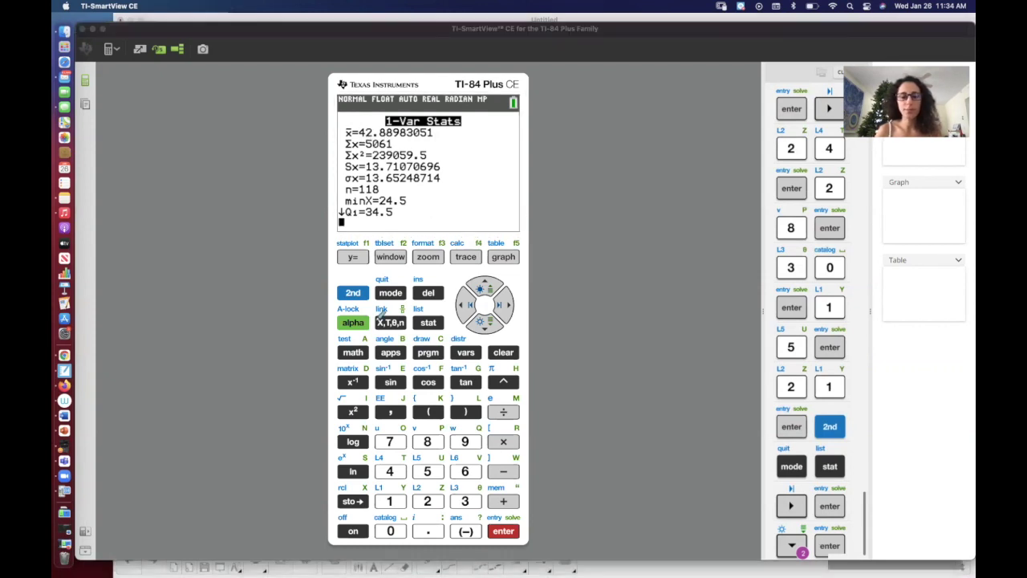
left_click_drag(297, 353, 312, 371)
mouse_move(311, 353)
left_mouse_down()
mouse_move(304, 370)
mouse_move(312, 347)
mouse_move(336, 355)
left_mouse_up()
left_click_drag(324, 361, 361, 362)
mouse_move(364, 361)
left_mouse_down()
mouse_move(370, 350)
mouse_move(370, 363)
left_mouse_up()
mouse_move(265, 370)
left_mouse_down()
mouse_move(433, 321)
mouse_move(379, 331)
left_mouse_up()
Handwrite the standard deviation "s ≈ 13.7" in yellow beside the circled mean, checking the calculator results, and circle it.
left_click_drag(512, 336, 497, 357)
left_click_drag(520, 342, 533, 343)
left_click_drag(520, 350, 532, 349)
key("super+Tab")
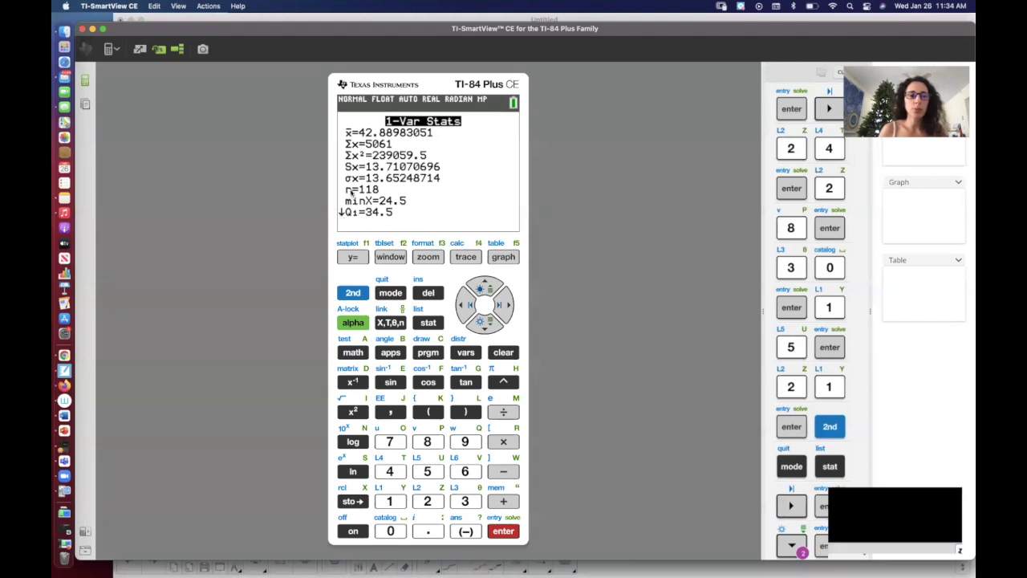
key("super+Tab")
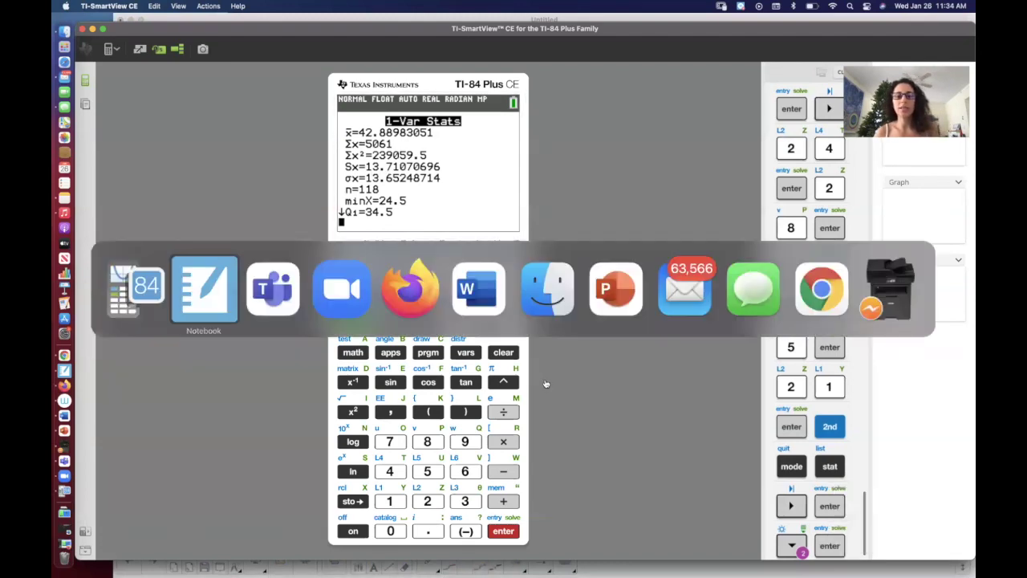
mouse_move(554, 336)
left_mouse_down()
mouse_move(552, 350)
mouse_move(584, 348)
left_mouse_up()
left_click(572, 347)
left_click_drag(510, 298, 592, 313)
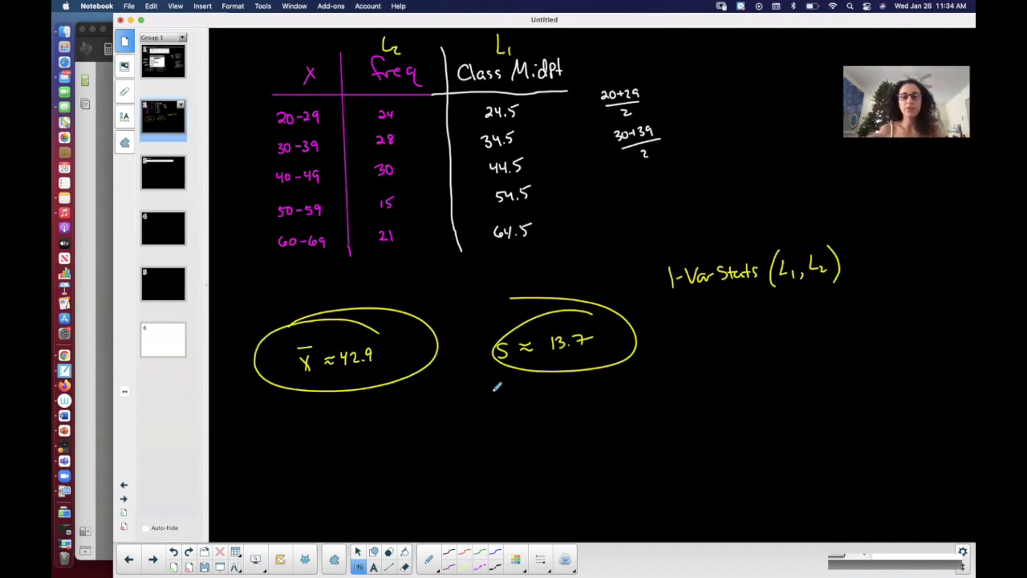
key("super+Tab")
key("super+Tab")
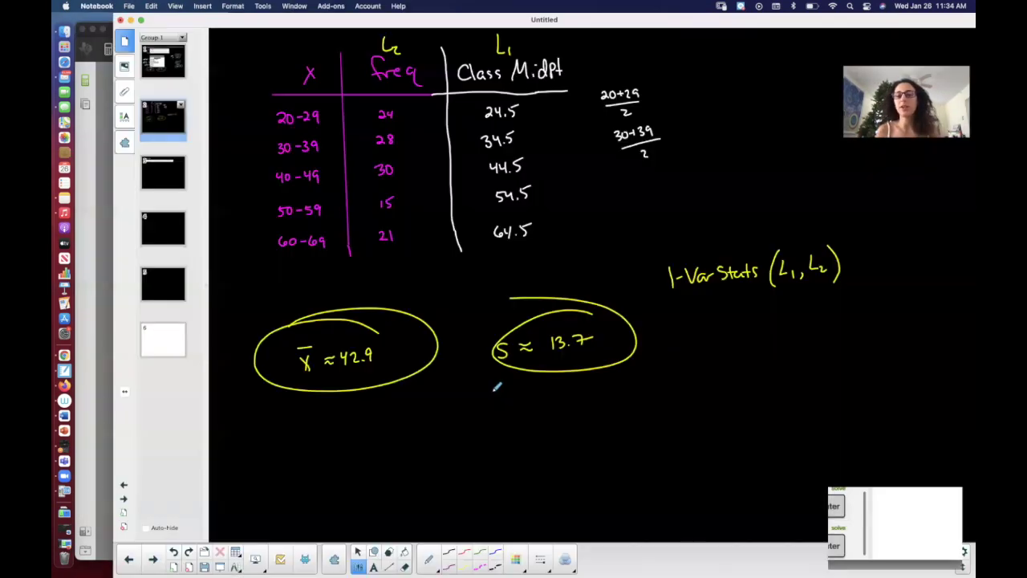